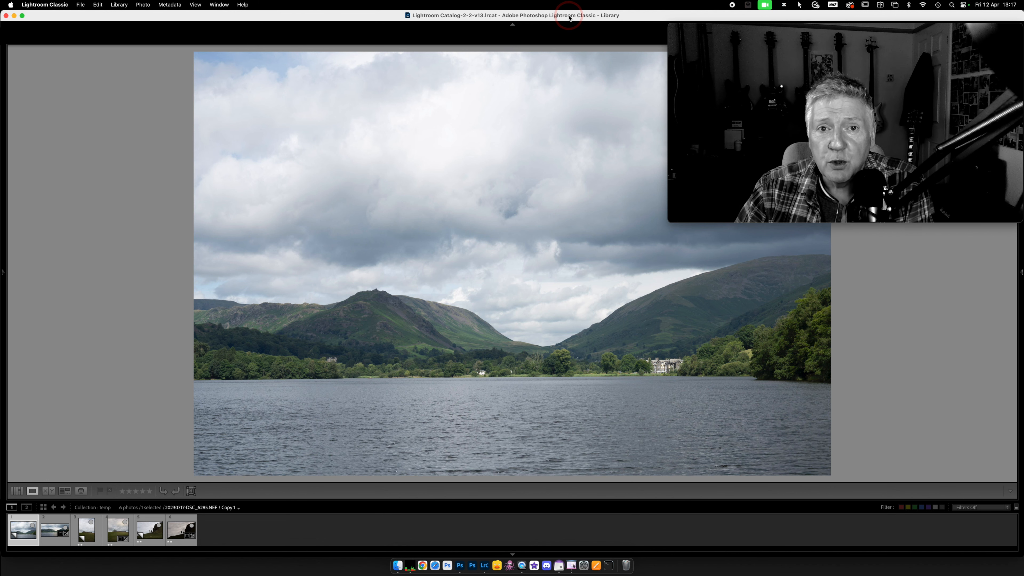
# Step: Look through the original and edited versions of the lake, castle and hillside photos
pyautogui.press('Right')
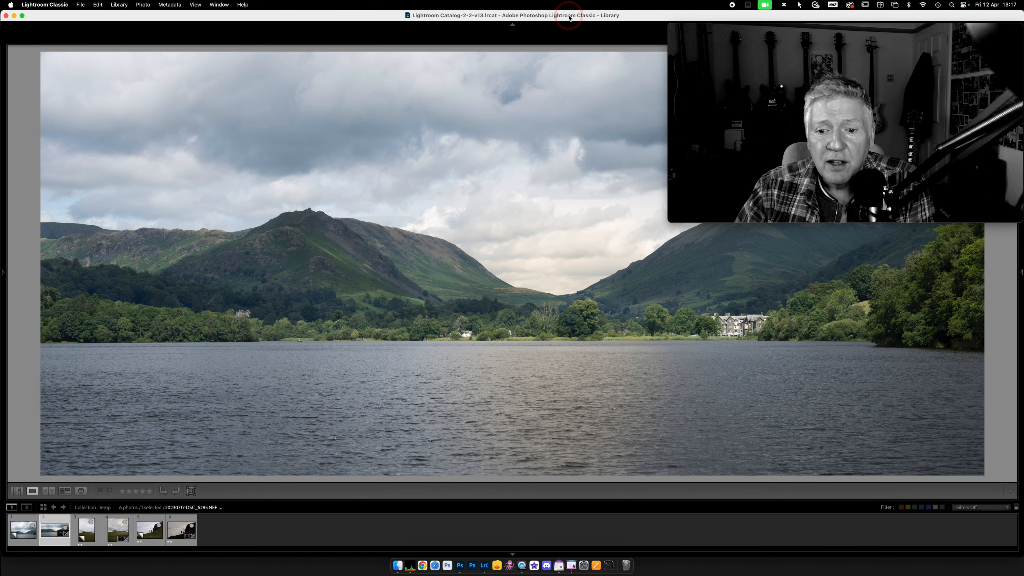
pyautogui.press('Right')
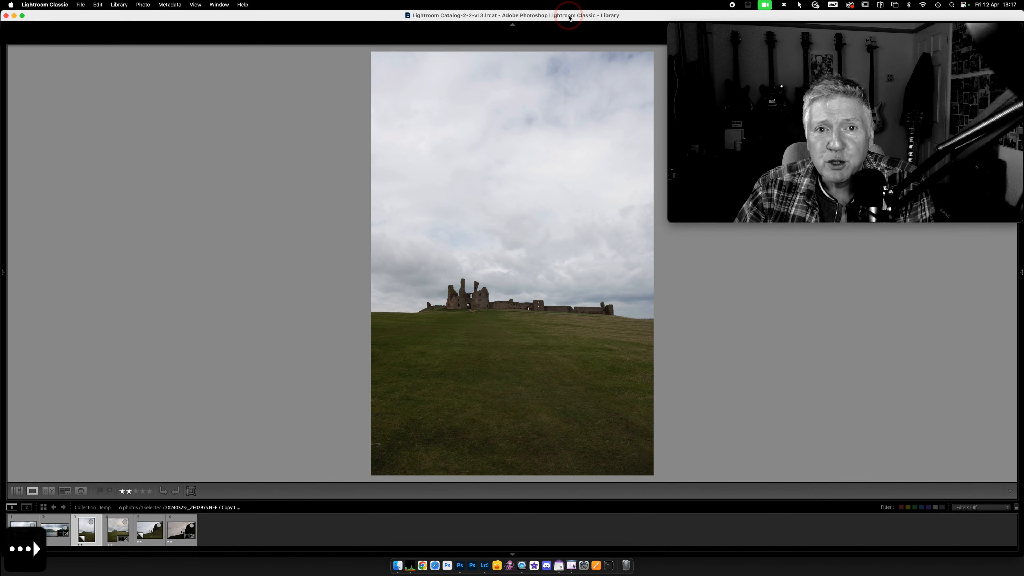
pyautogui.press('Right')
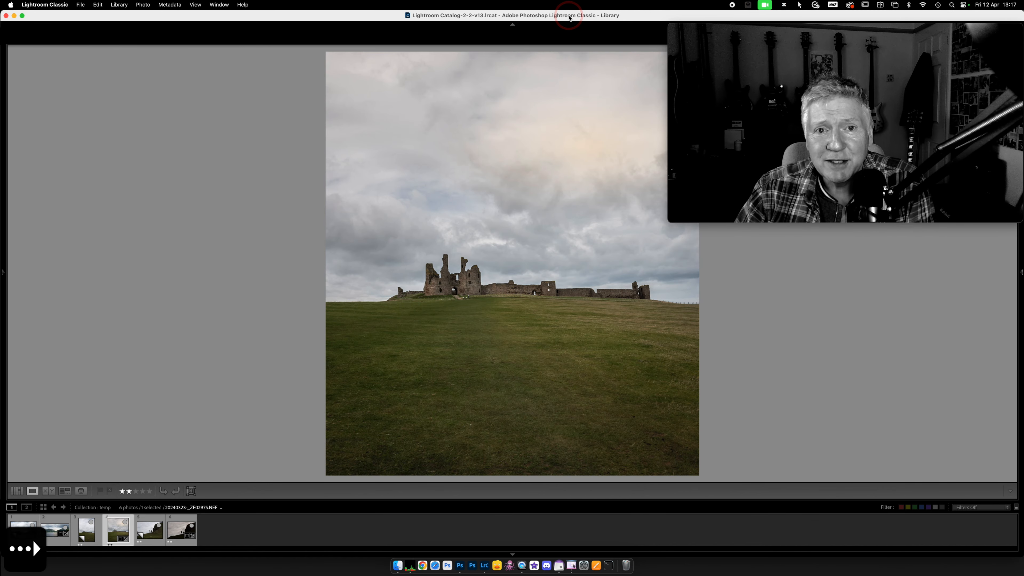
pyautogui.press('Right')
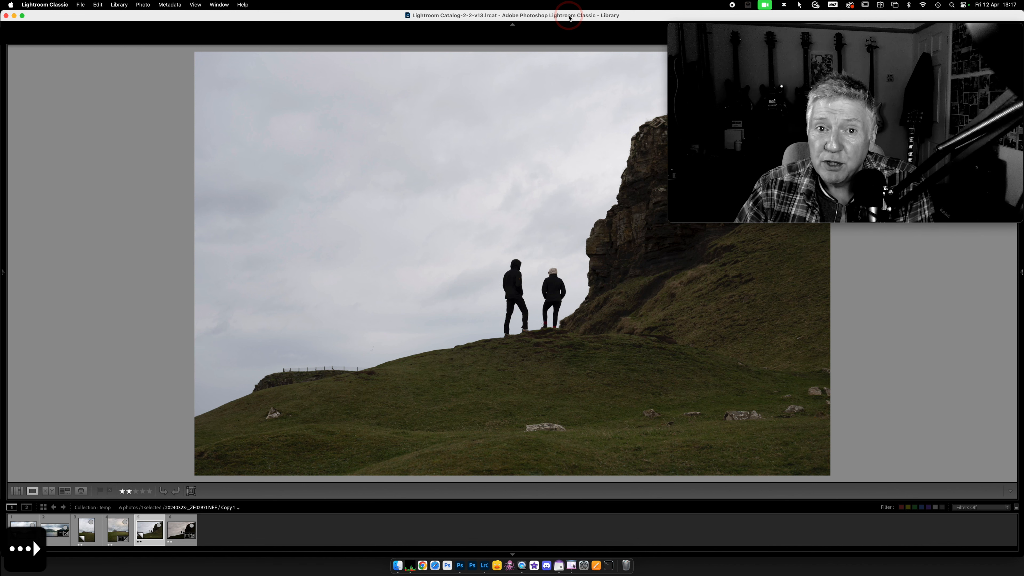
pyautogui.press('Right')
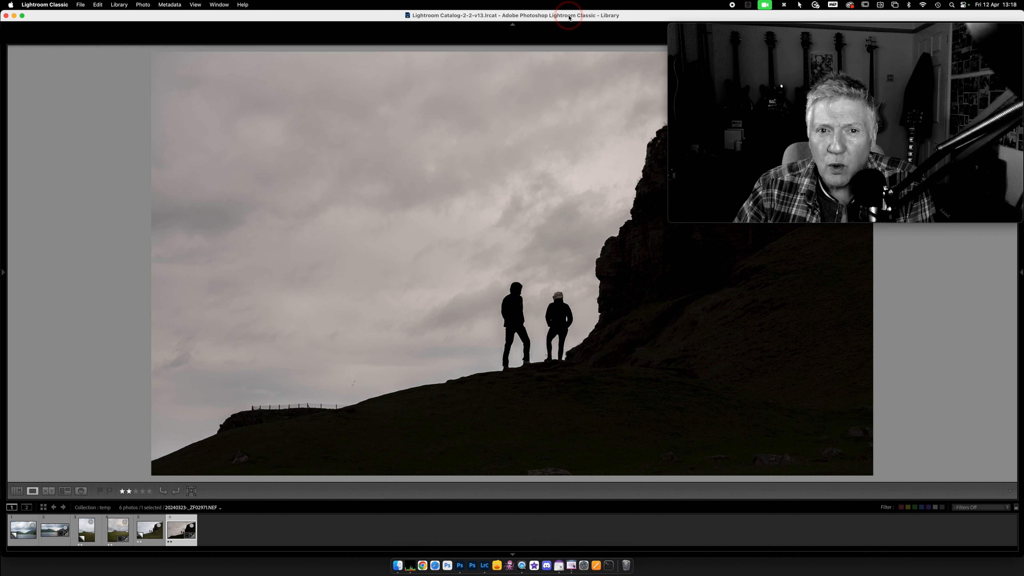
pyautogui.press('Left')
pyautogui.press('Left')
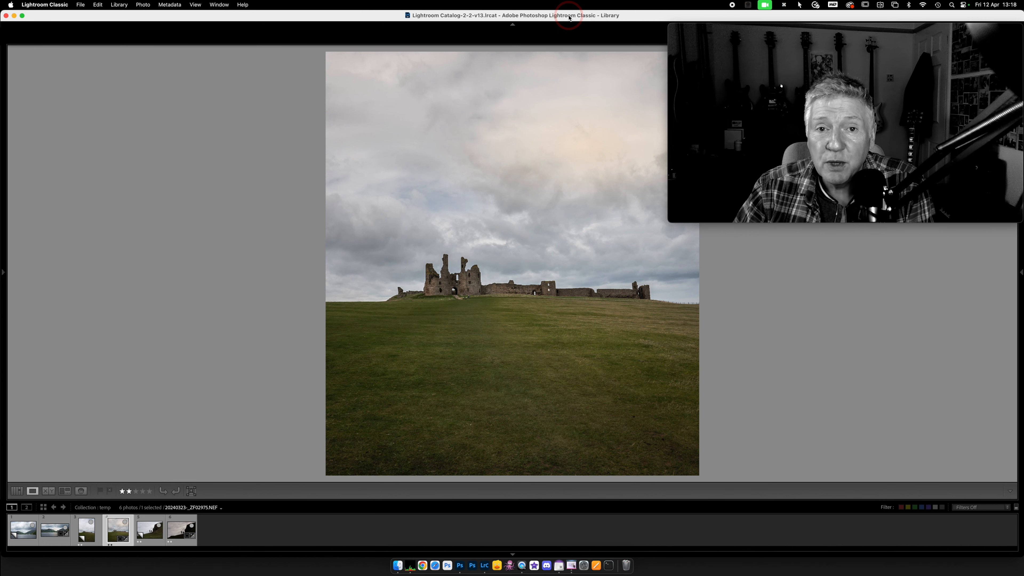
pyautogui.press('Left')
pyautogui.press('Left')
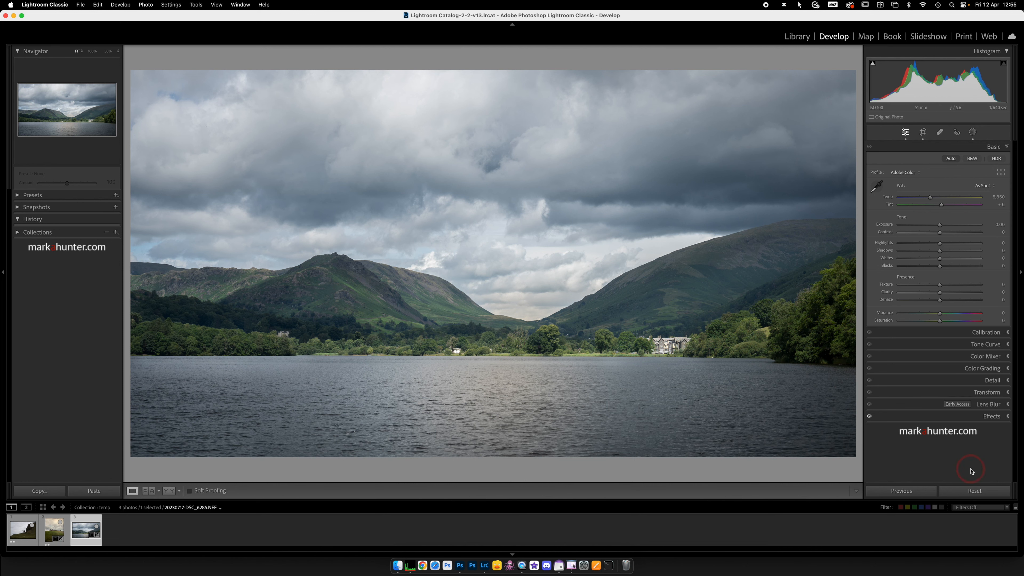
# Step: Reset all edits on the lake photo and straighten it along the far shoreline
pyautogui.click(974, 490)
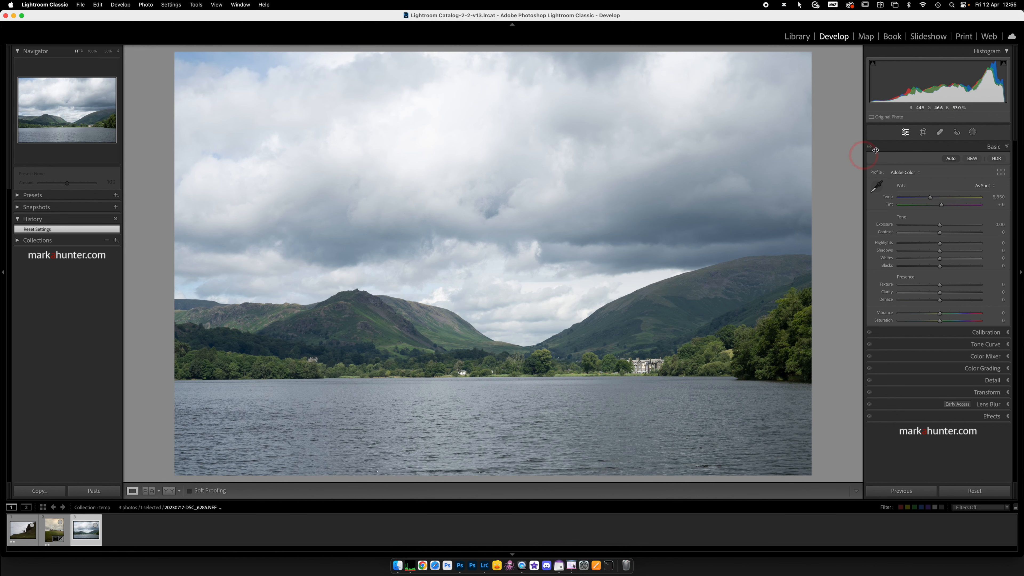
pyautogui.click(923, 132)
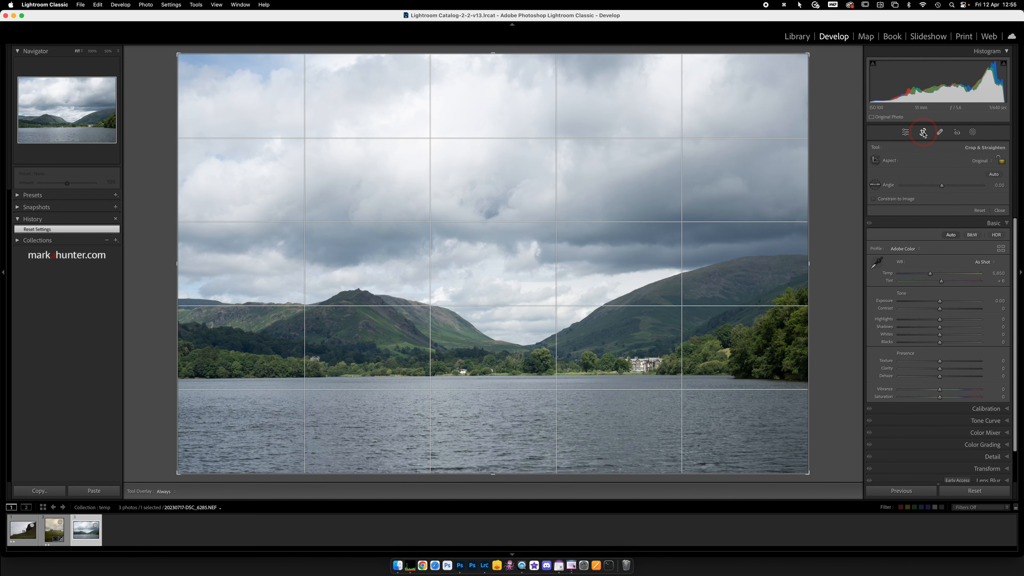
pyautogui.click(874, 184)
pyautogui.moveTo(357, 376); pyautogui.dragTo(600, 372)
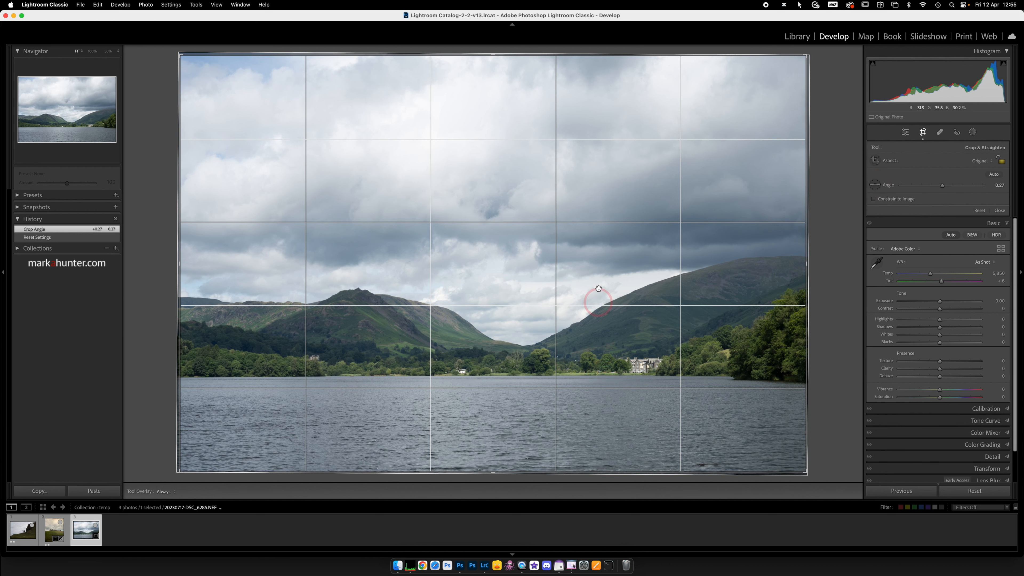
# Step: Crop the lake photo to a panoramic shape by trimming the sky above and the water below
pyautogui.moveTo(492, 57); pyautogui.dragTo(500, 122)
pyautogui.moveTo(494, 409); pyautogui.dragTo(492, 404)
pyautogui.click(924, 133)
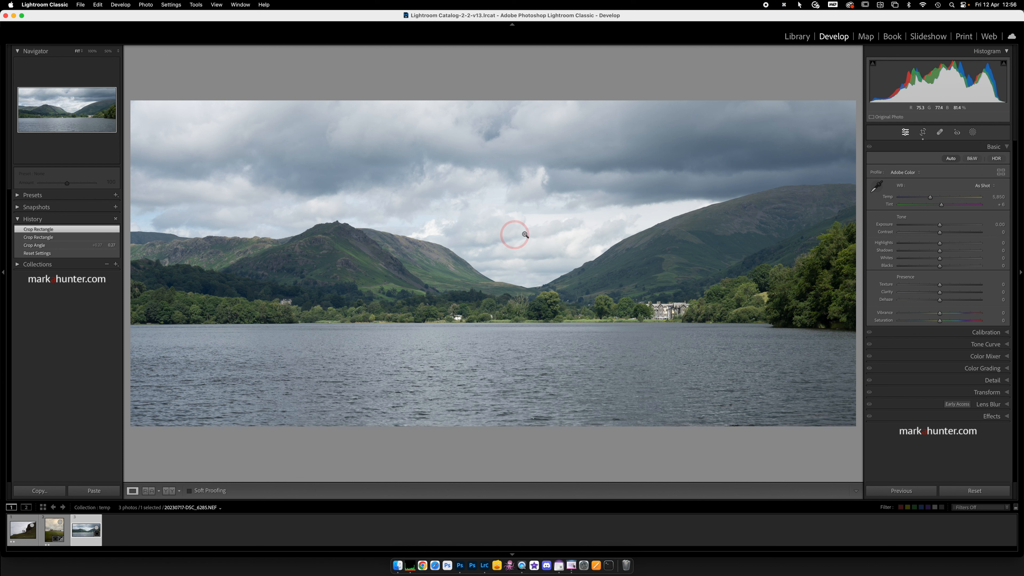
# Step: Add a wide elliptical radial gradient mask centred on the dip between the hills, with feather 100
pyautogui.click(972, 132)
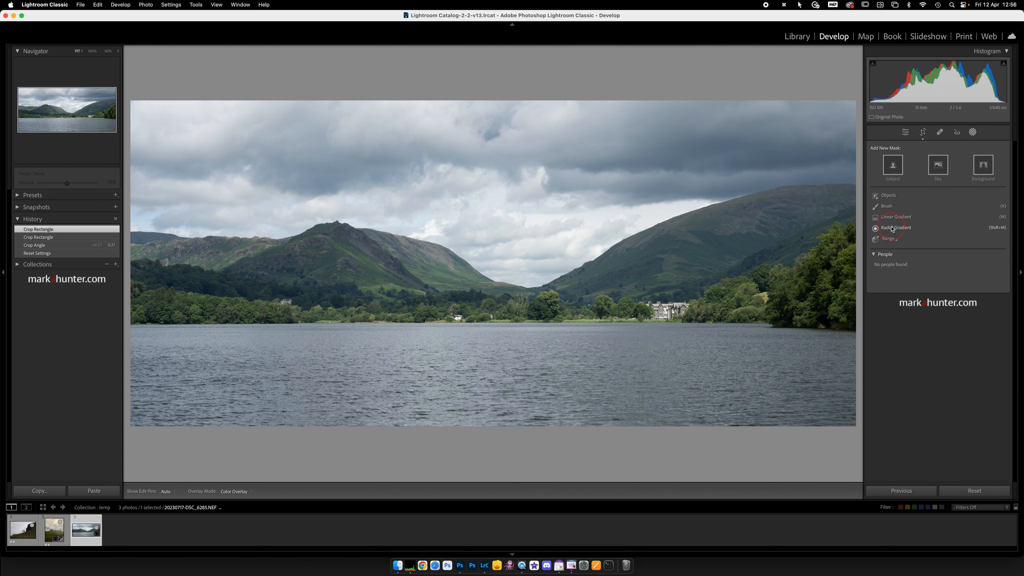
pyautogui.click(896, 227)
pyautogui.moveTo(541, 289); pyautogui.dragTo(625, 342)
pyautogui.moveTo(462, 257); pyautogui.dragTo(532, 286)
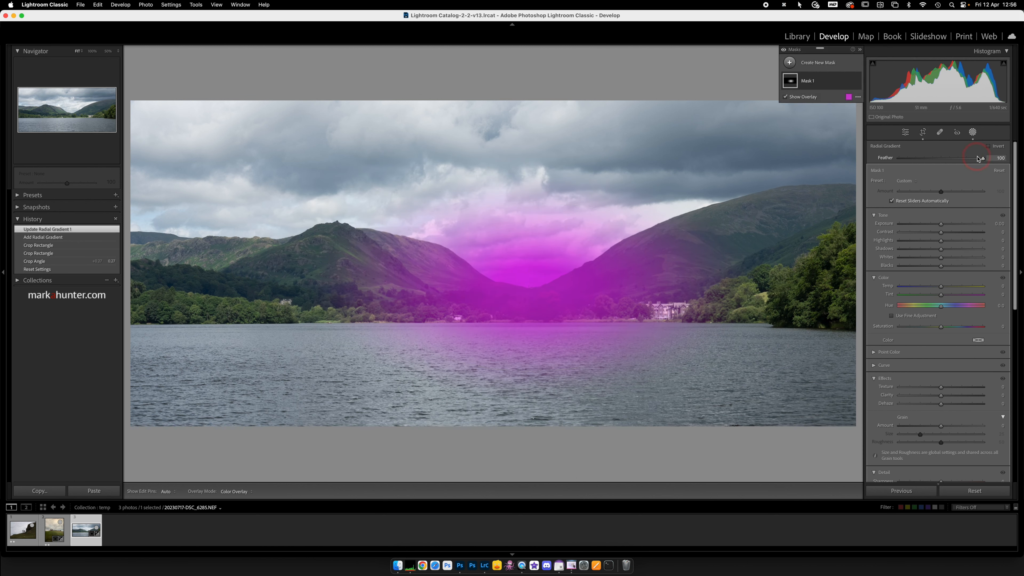
pyautogui.moveTo(982, 158)
pyautogui.mouseDown()
pyautogui.moveTo(874, 161)
pyautogui.moveTo(985, 158)
pyautogui.mouseUp()
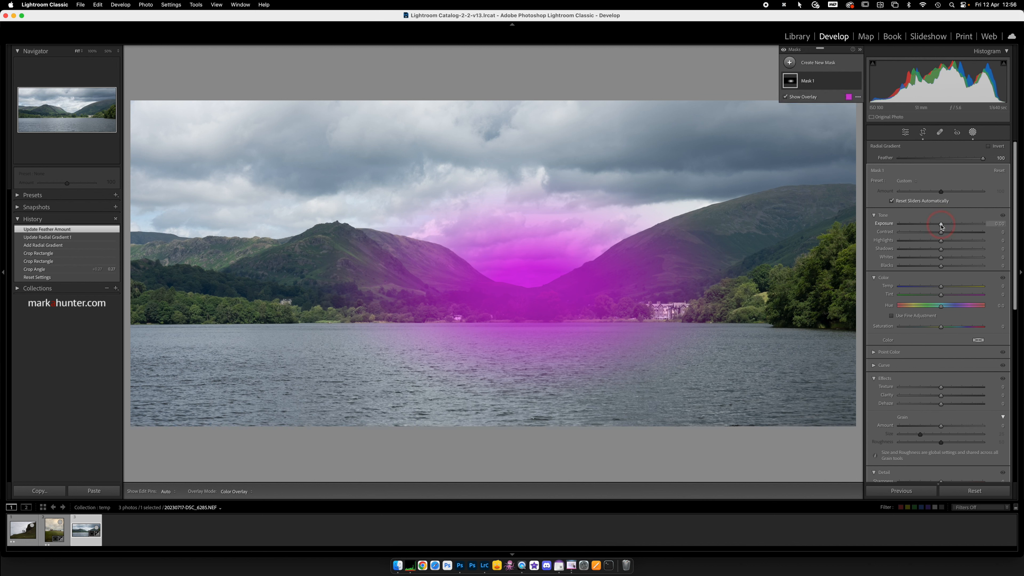
# Step: Set the radial mask's exposure to 0.22, temperature to 51 and highlights to 22
pyautogui.moveTo(940, 225); pyautogui.dragTo(945, 229)
pyautogui.moveTo(941, 286); pyautogui.dragTo(962, 288)
pyautogui.moveTo(941, 241); pyautogui.dragTo(949, 241)
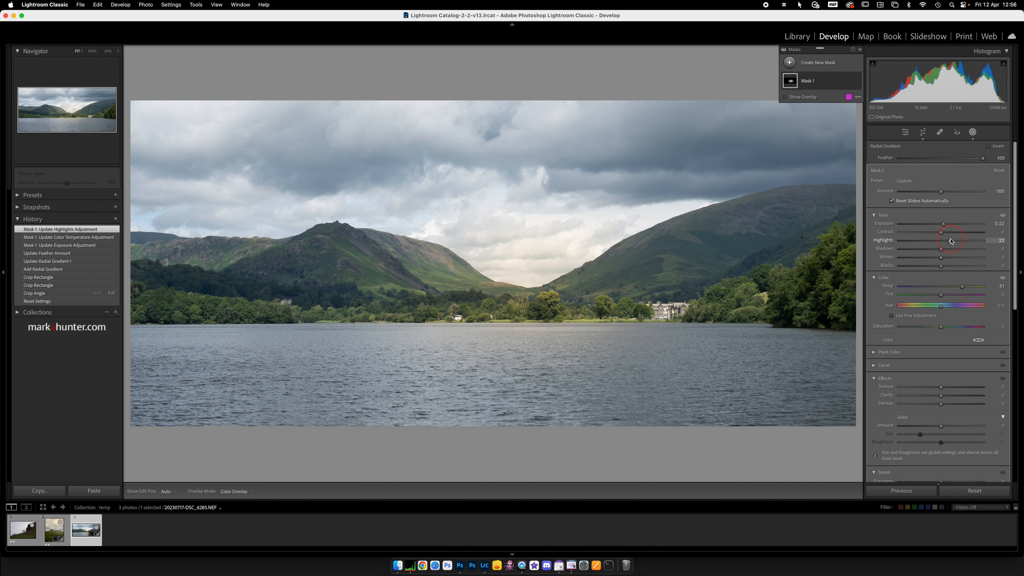
# Step: Show the mask overlay and intersect the radial gradient mask with a Select Sky mask
pyautogui.click(783, 98)
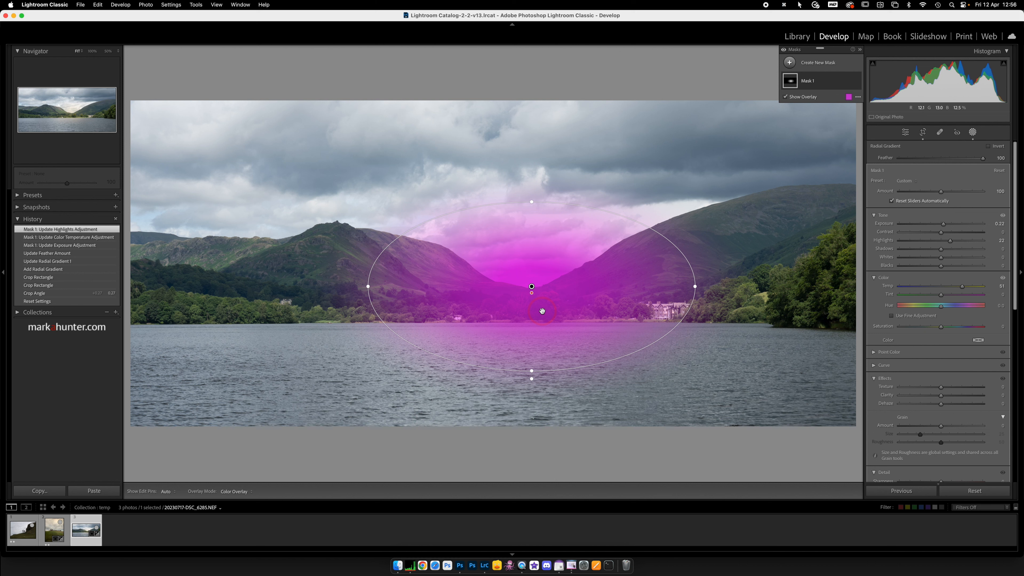
pyautogui.click(822, 82)
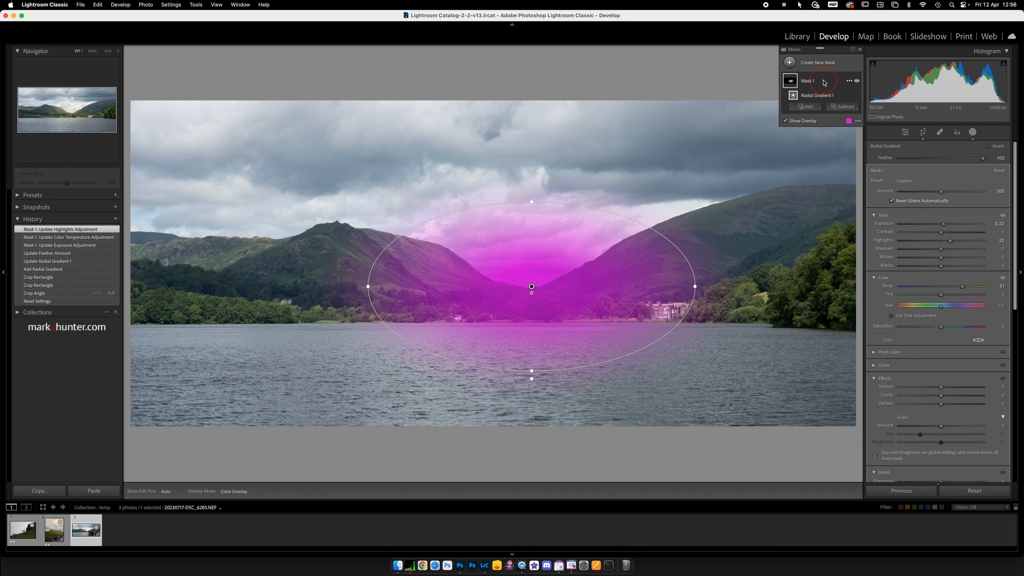
pyautogui.press('alt')
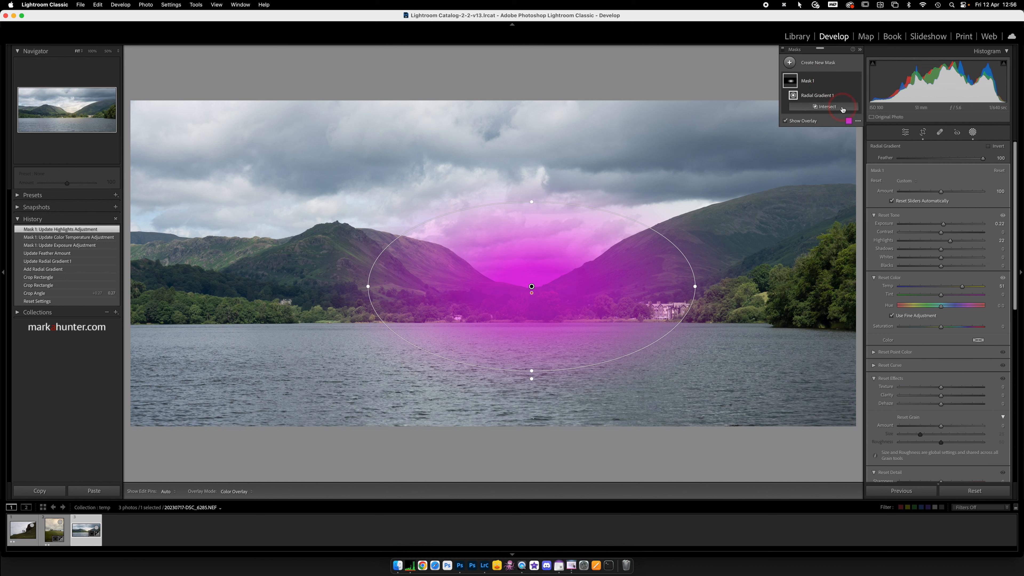
pyautogui.click(827, 108)
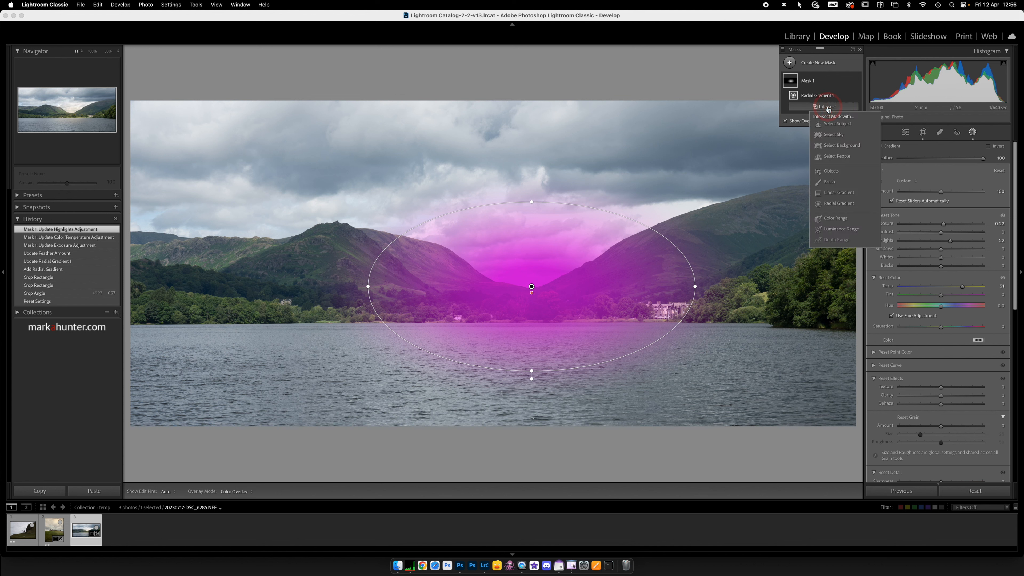
pyautogui.click(831, 135)
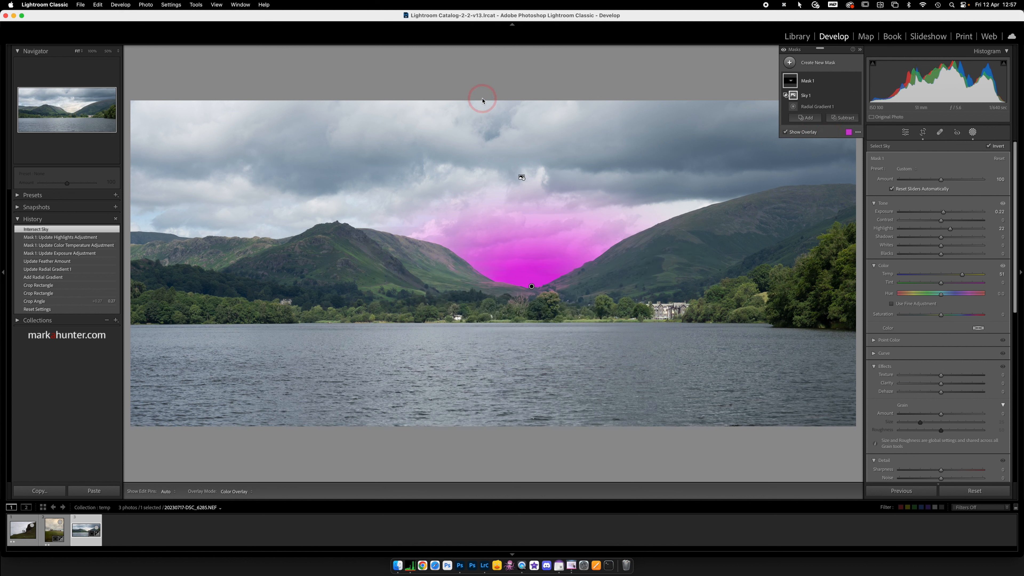
# Step: Hide the mask overlay and compare the photo with the sky glow mask switched off and on
pyautogui.click(791, 86)
pyautogui.click(791, 87)
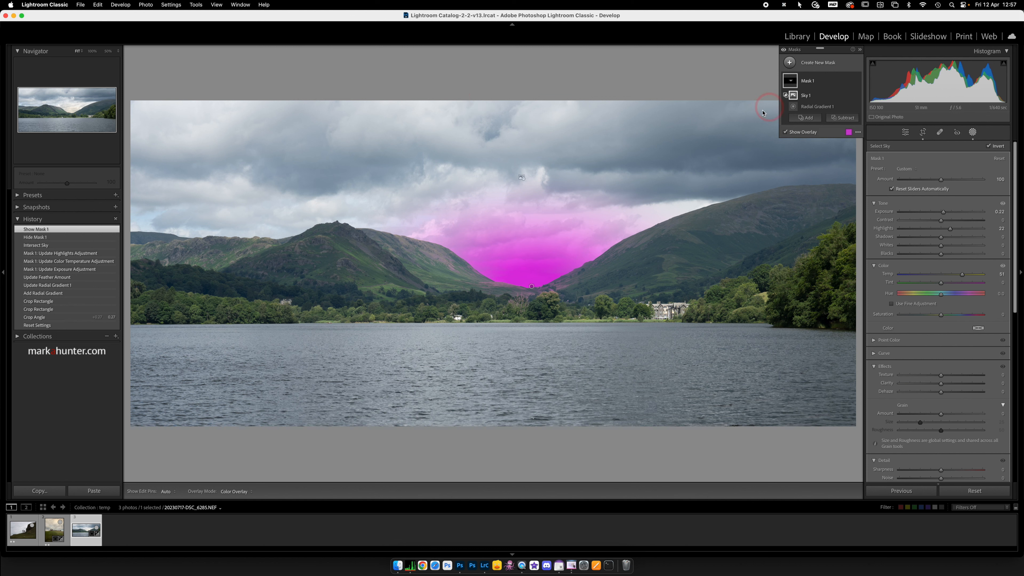
pyautogui.click(786, 132)
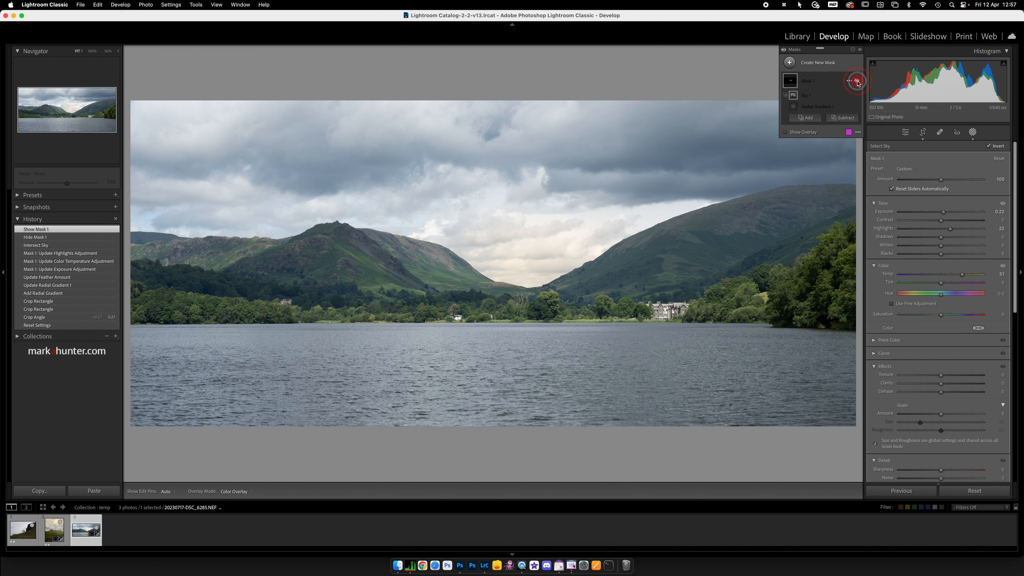
pyautogui.click(858, 81)
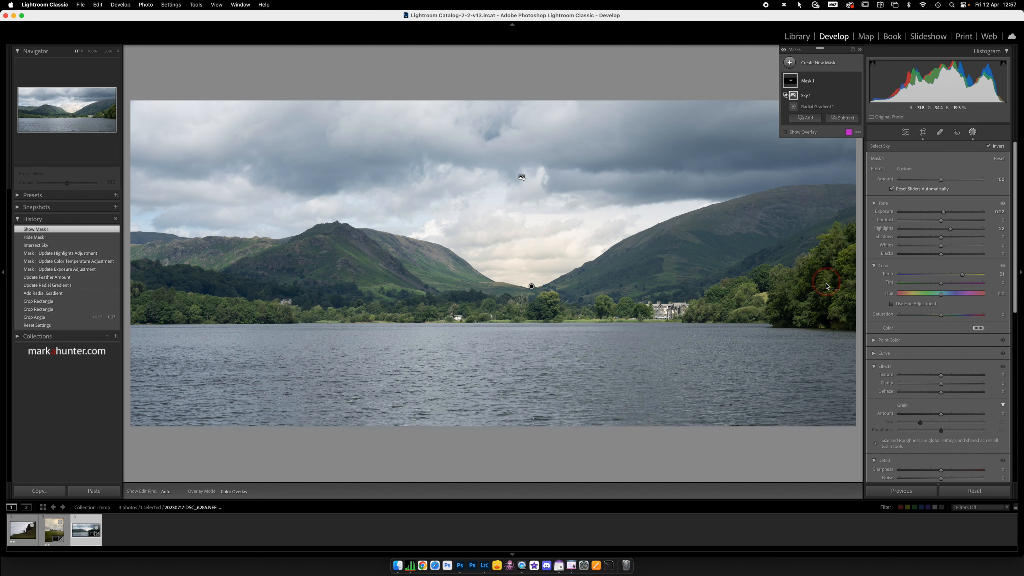
pyautogui.click(972, 133)
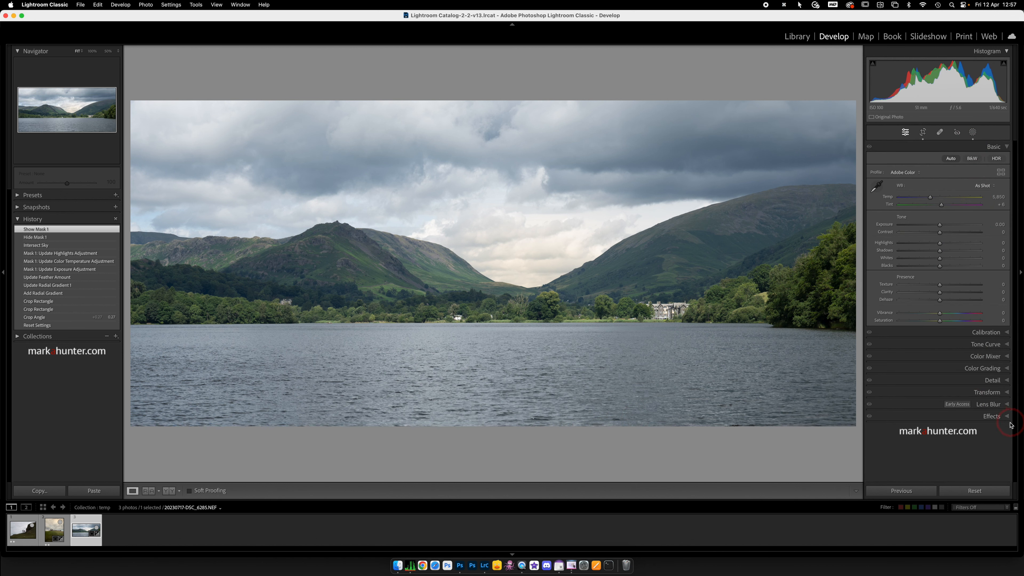
# Step: Try post-crop vignette amounts of -30 and -100 on the lake photo, and reset the amount to 0
pyautogui.click(991, 415)
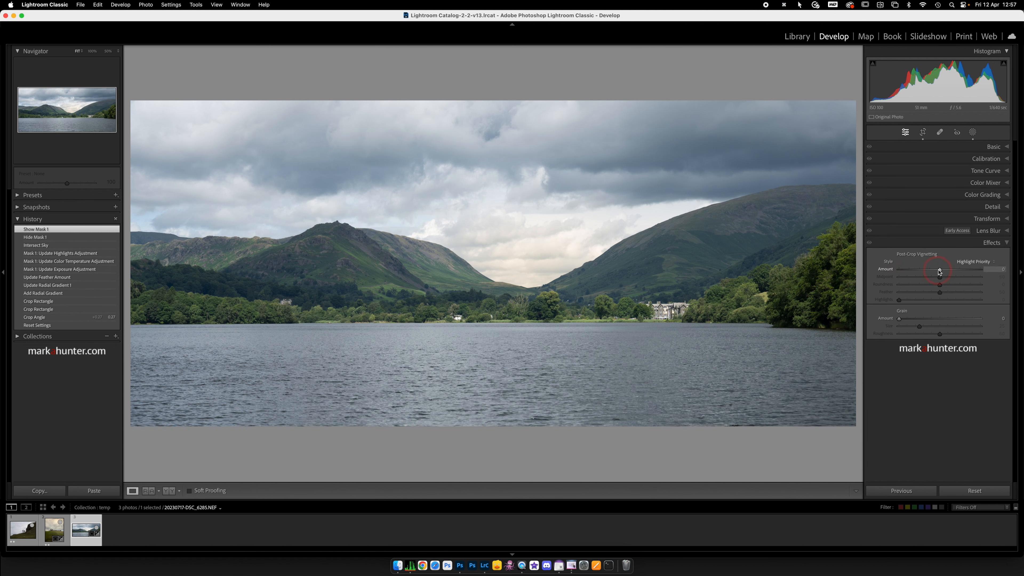
pyautogui.moveTo(940, 270); pyautogui.dragTo(927, 269)
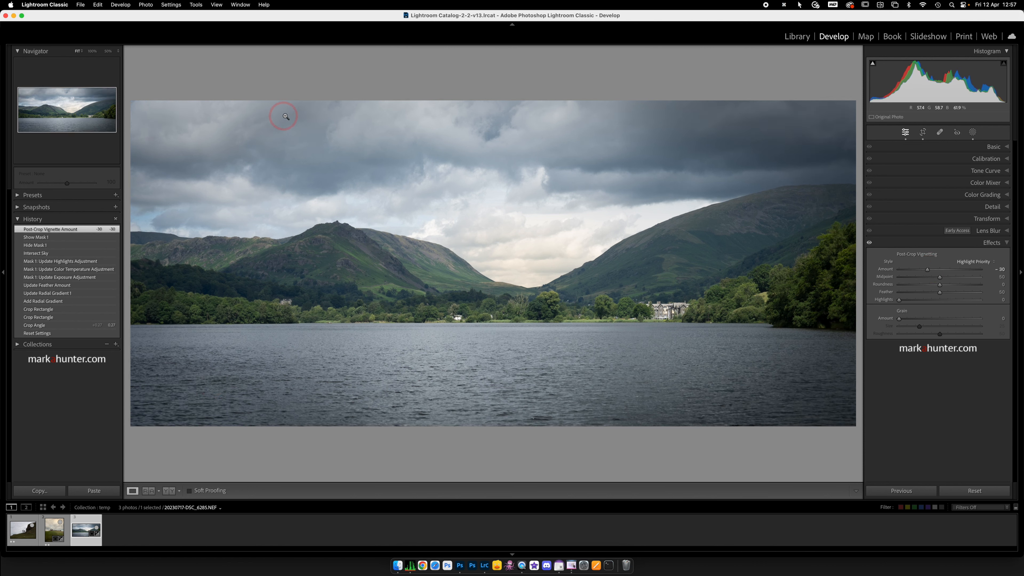
pyautogui.moveTo(929, 271); pyautogui.dragTo(883, 269)
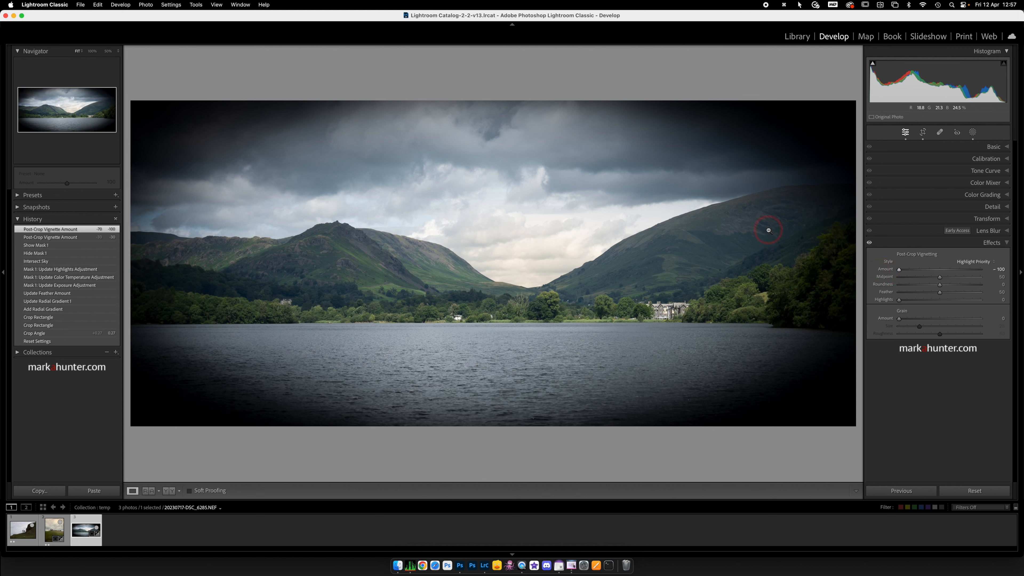
pyautogui.doubleClick(889, 270)
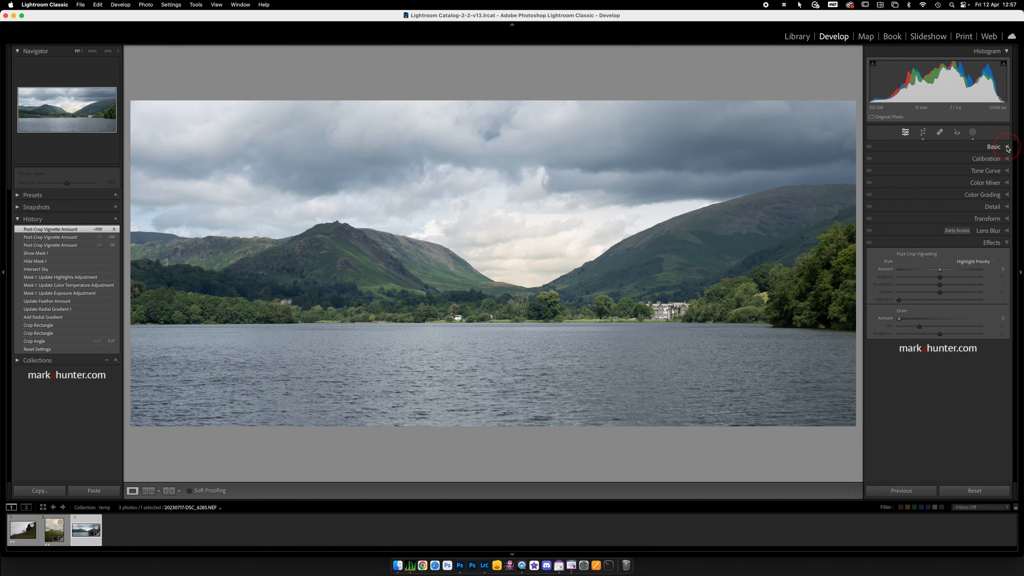
# Step: Add a second, very large radial gradient mask centred horizontally on the photo in the clouds above the valley
pyautogui.click(973, 133)
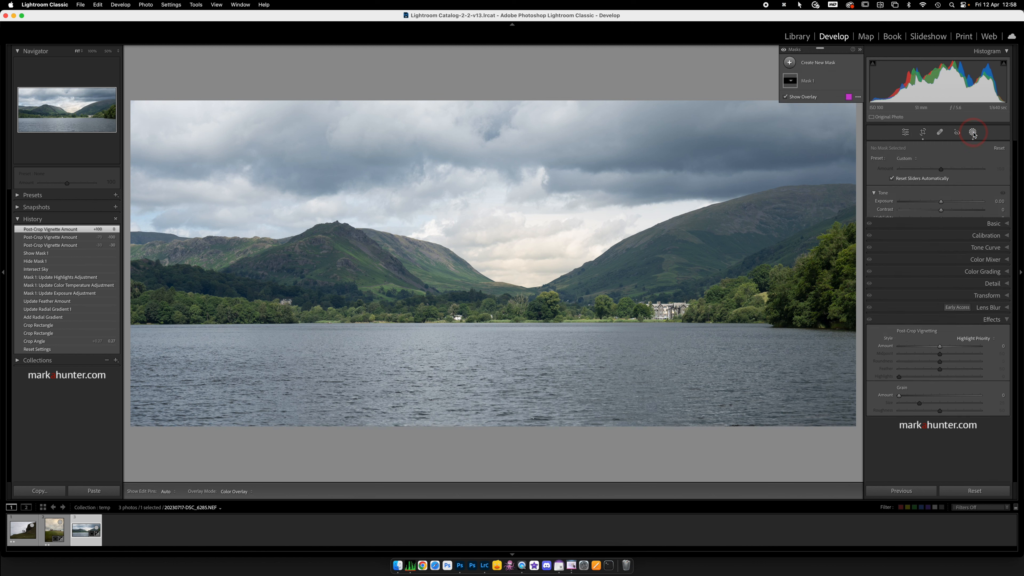
pyautogui.click(790, 63)
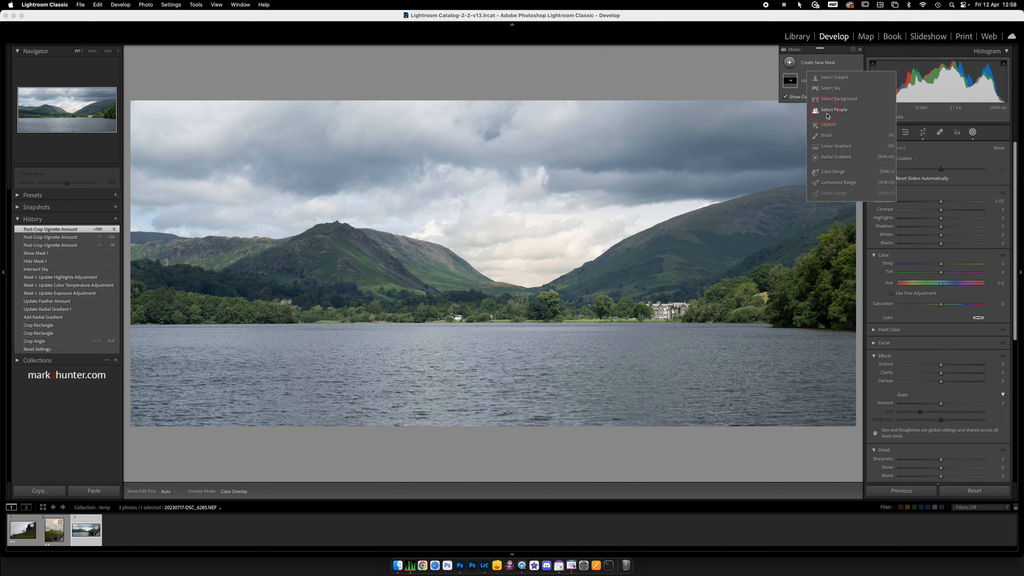
pyautogui.click(844, 157)
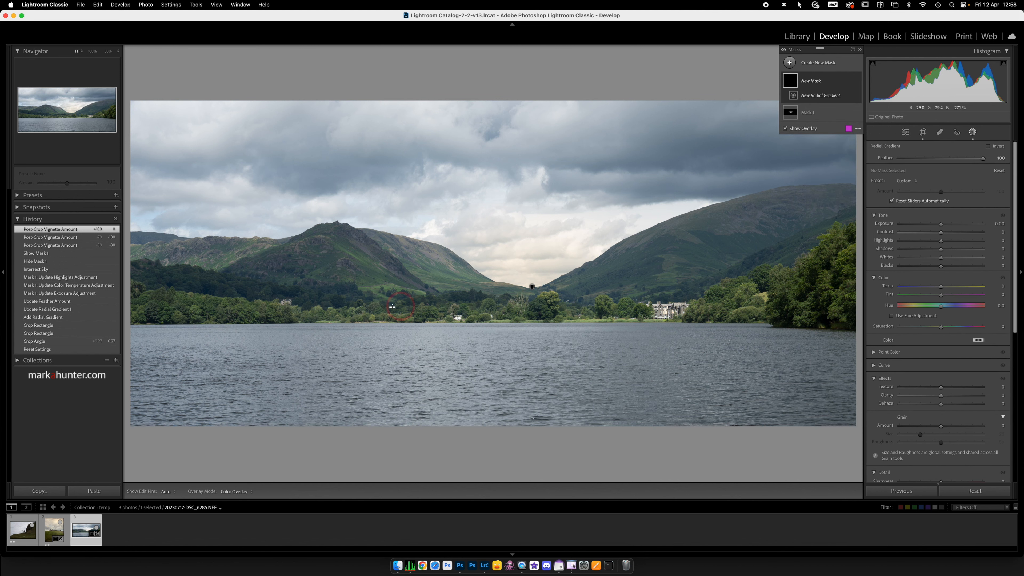
pyautogui.moveTo(243, 291); pyautogui.dragTo(616, 492)
pyautogui.moveTo(244, 291); pyautogui.dragTo(482, 194)
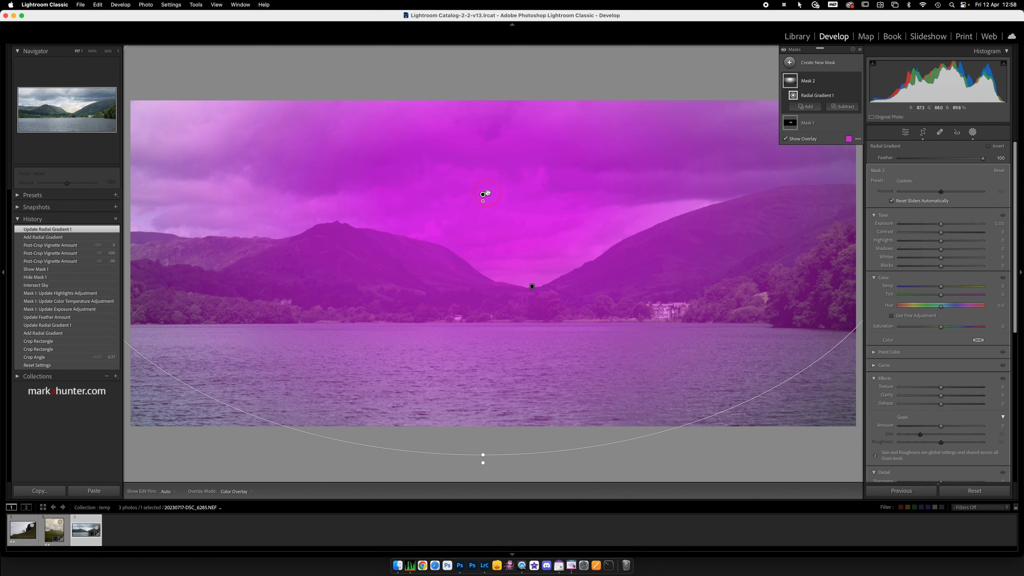
# Step: Set the second radial gradient's feather to 0, invert it and shorten the ellipse so its lower edge meets the photo's bottom edge
pyautogui.moveTo(983, 158); pyautogui.dragTo(890, 159)
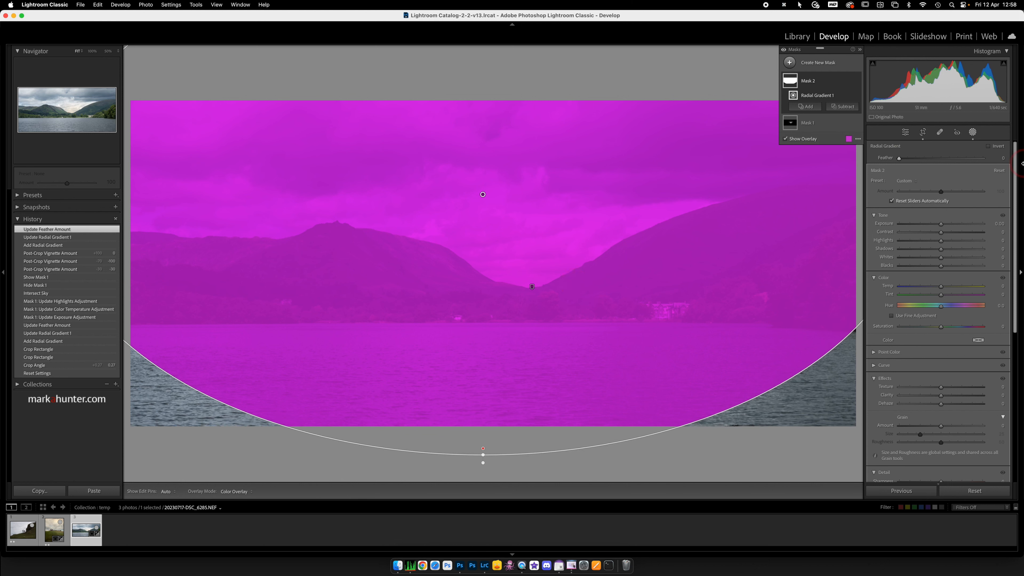
pyautogui.click(988, 148)
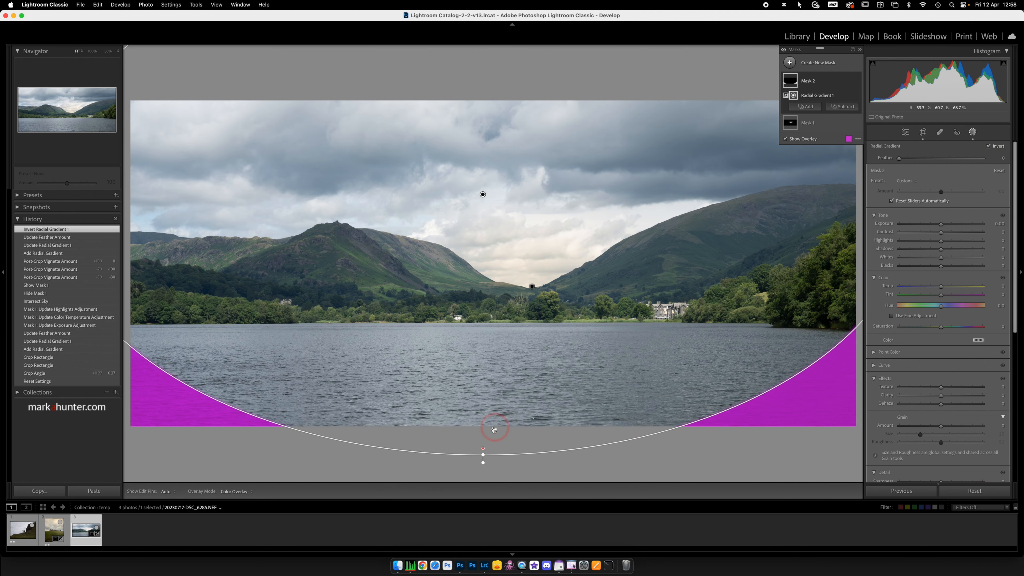
pyautogui.moveTo(482, 459); pyautogui.dragTo(483, 434)
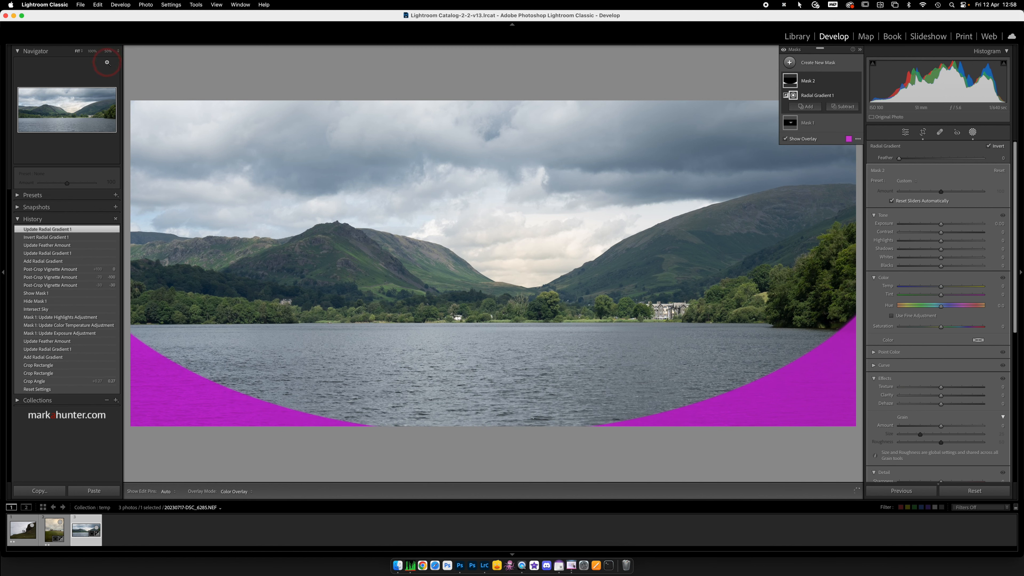
# Step: Shorten the inverted radial gradient, shift it slightly down so its lower edge sits just inside the photo, and set its feather to 69
pyautogui.click(107, 52)
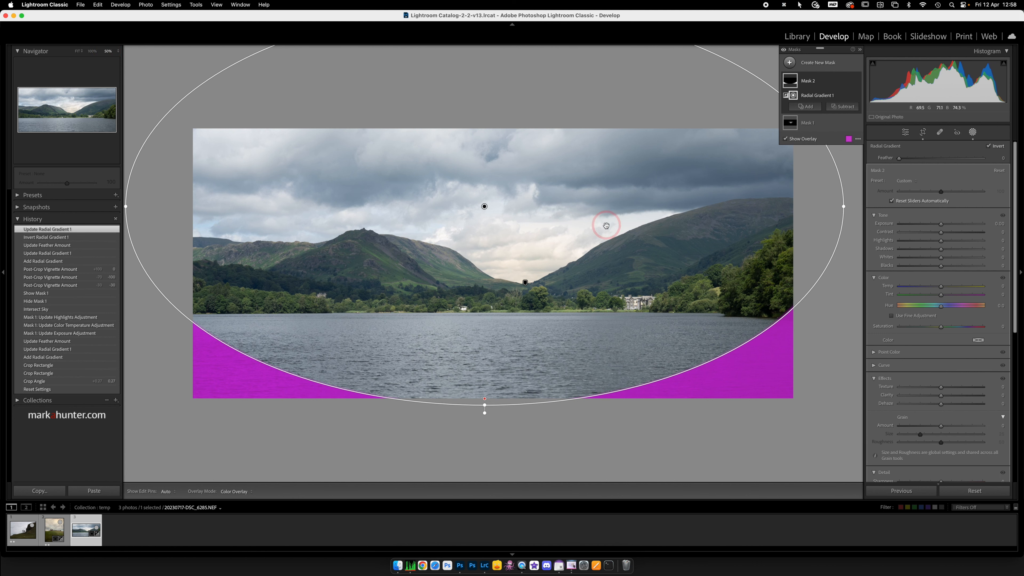
pyautogui.click(118, 51)
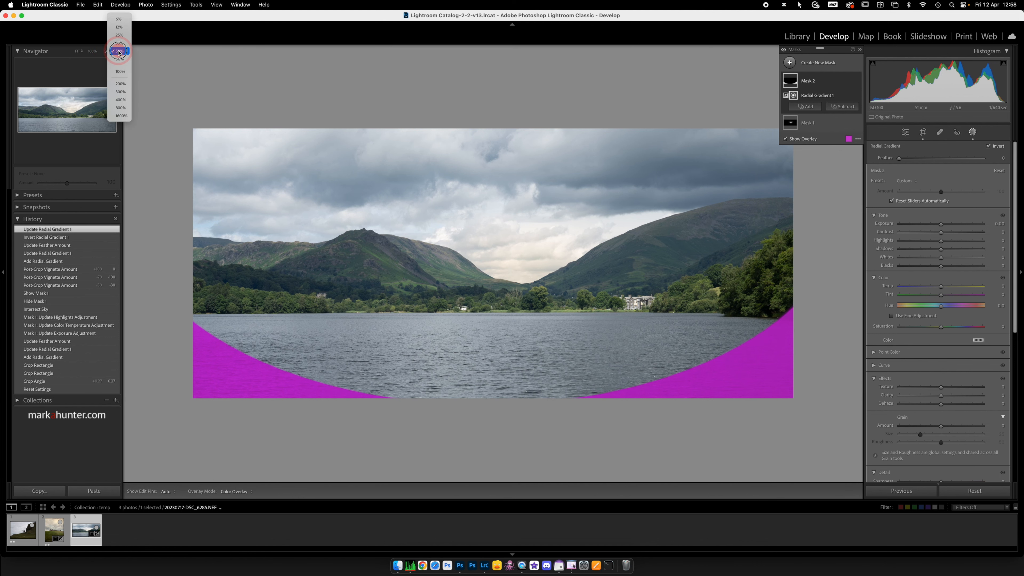
pyautogui.click(119, 35)
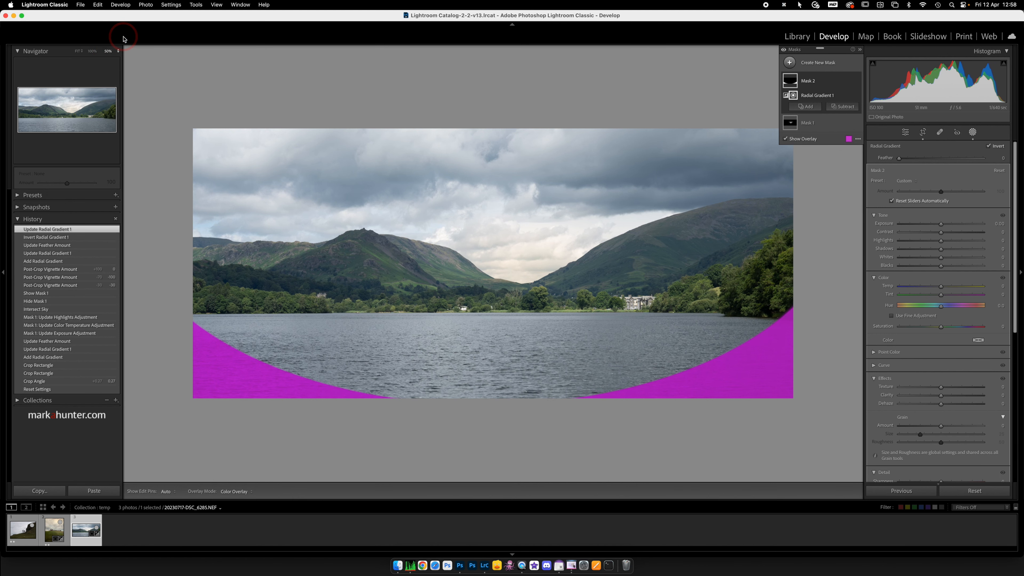
pyautogui.click(286, 98)
pyautogui.moveTo(488, 135); pyautogui.dragTo(487, 148)
pyautogui.moveTo(499, 231); pyautogui.dragTo(501, 237)
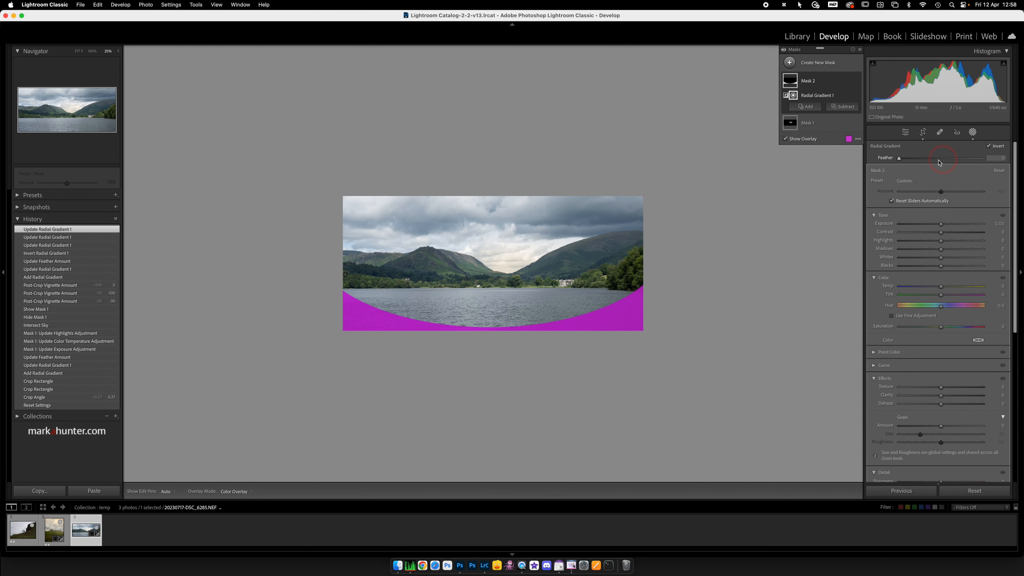
pyautogui.moveTo(902, 161); pyautogui.dragTo(957, 162)
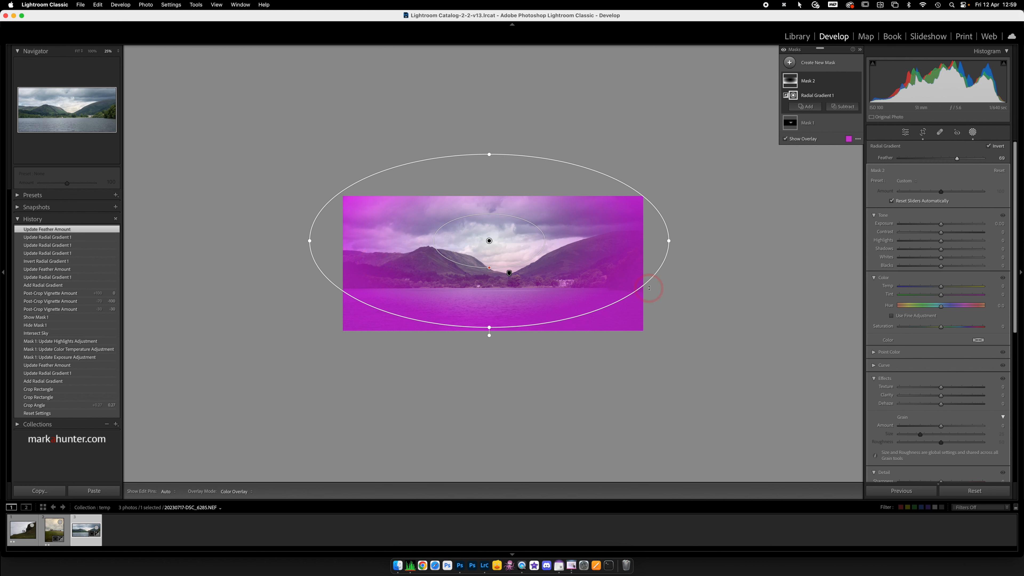
# Step: Subtract a linear gradient across the far shoreline from Mask 2 so that only the lake stays masked
pyautogui.click(845, 107)
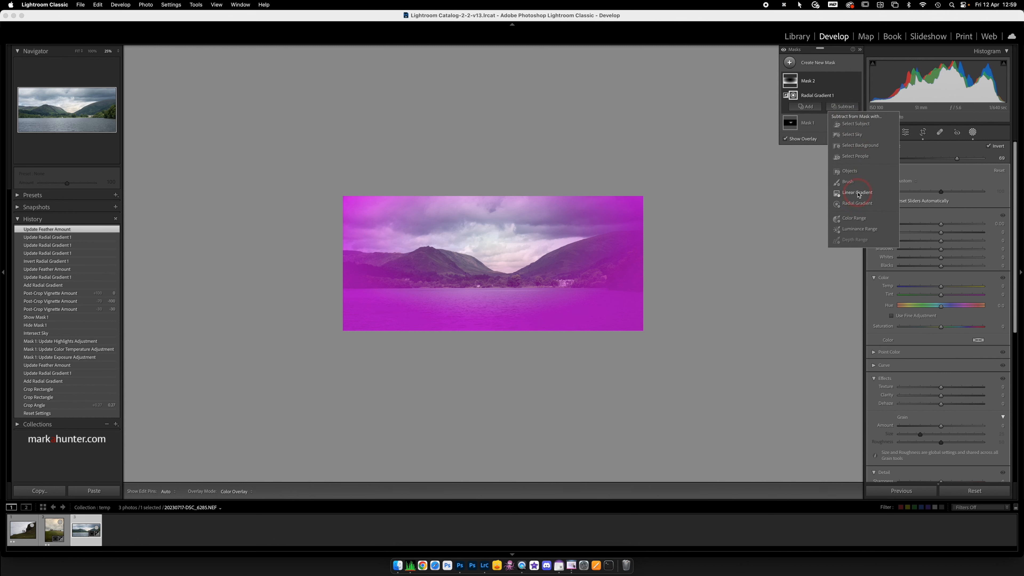
pyautogui.click(857, 193)
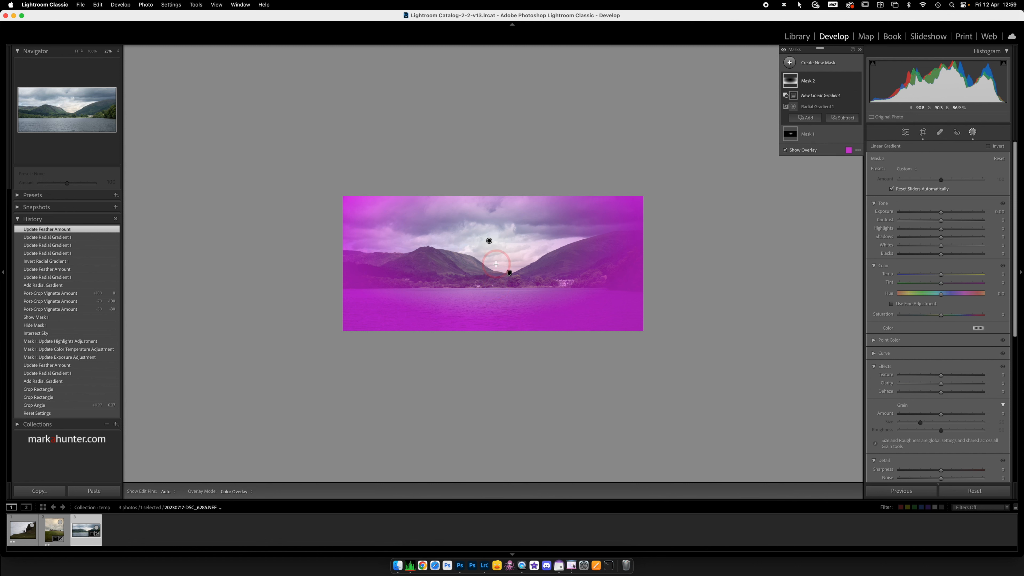
pyautogui.moveTo(491, 275); pyautogui.dragTo(492, 300)
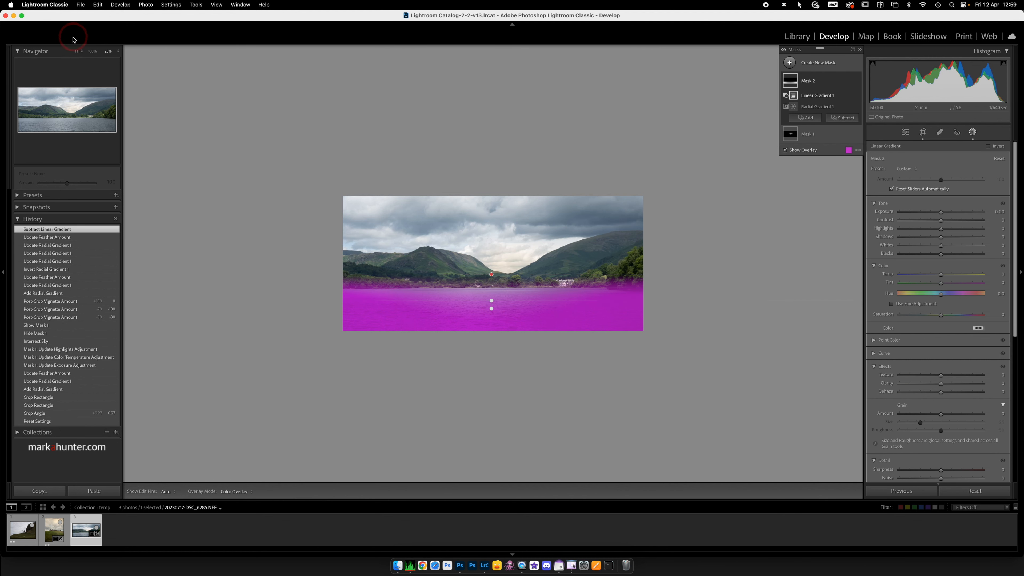
pyautogui.click(78, 53)
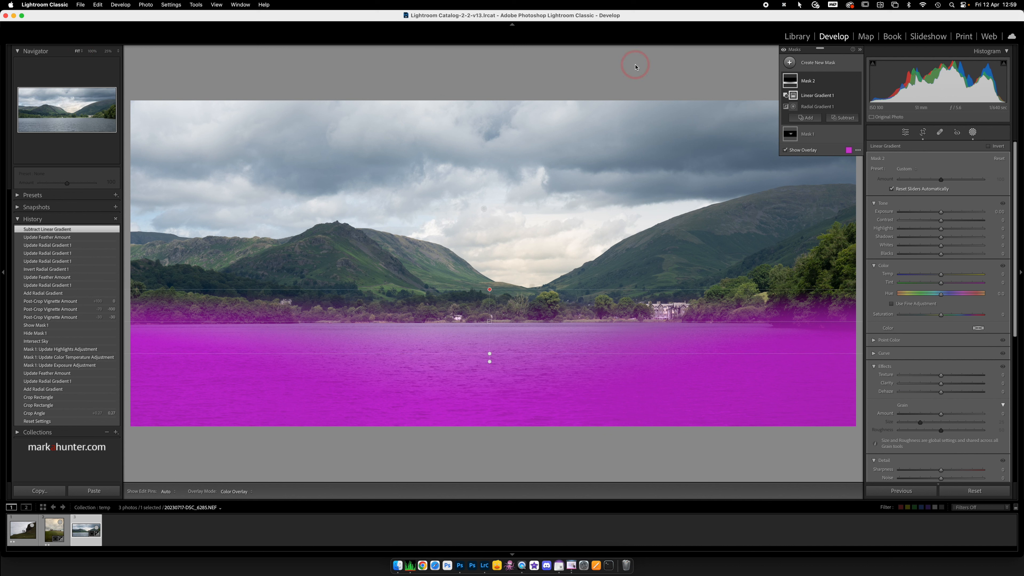
# Step: Set Mask 2's exposure to -0.69 and its radial gradient's feather to 54
pyautogui.moveTo(940, 214); pyautogui.dragTo(935, 213)
pyautogui.click(818, 96)
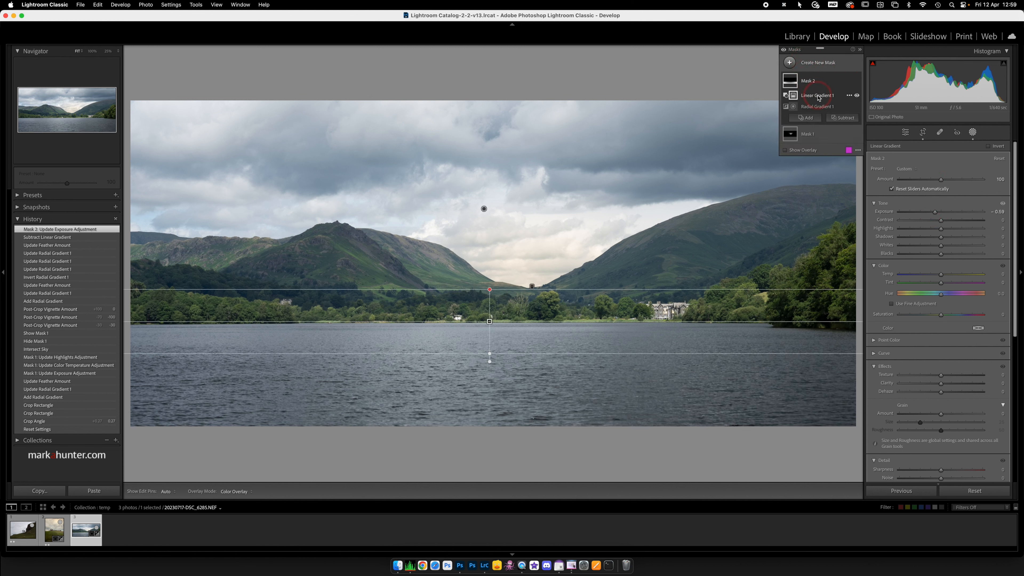
pyautogui.click(819, 107)
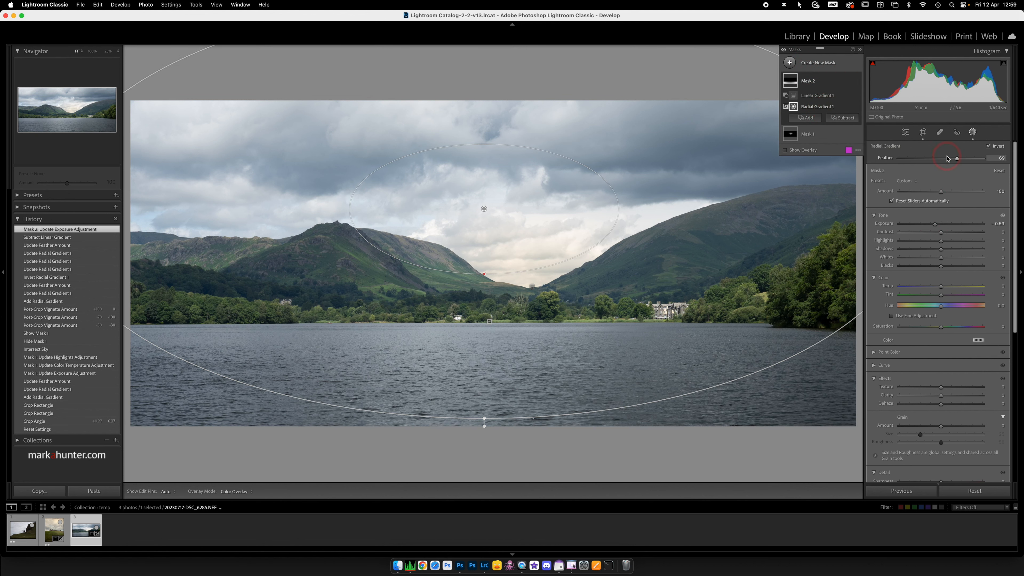
pyautogui.moveTo(956, 158); pyautogui.dragTo(944, 158)
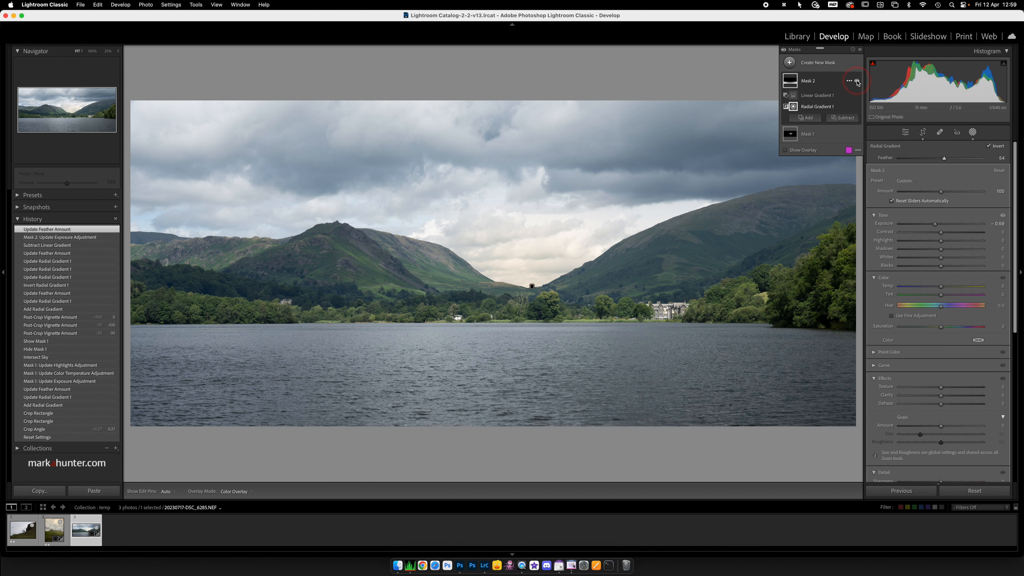
# Step: Compare the photo with Mask 2's darkening of the lake switched off and on
pyautogui.click(857, 81)
pyautogui.click(857, 81)
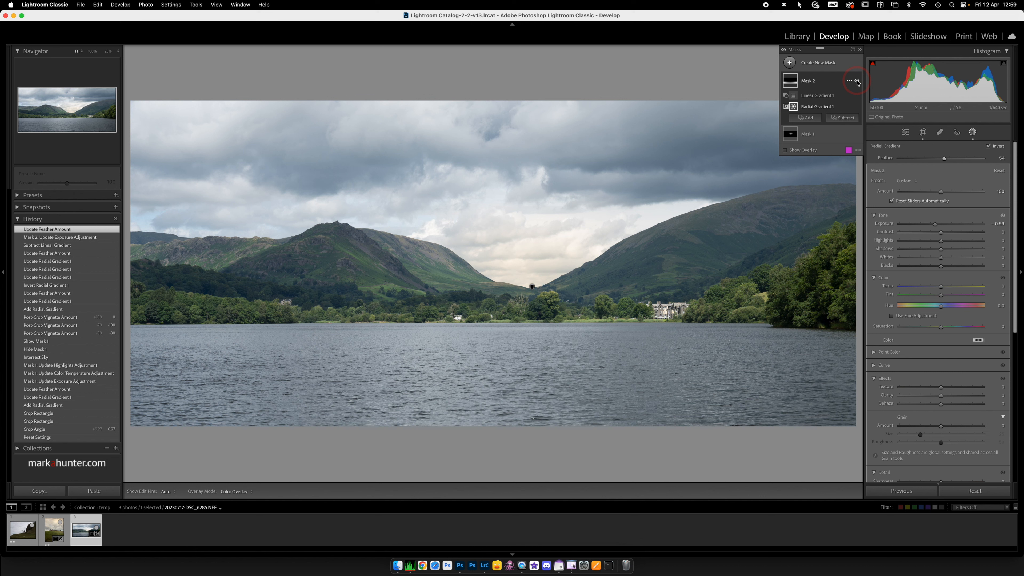
pyautogui.click(358, 303)
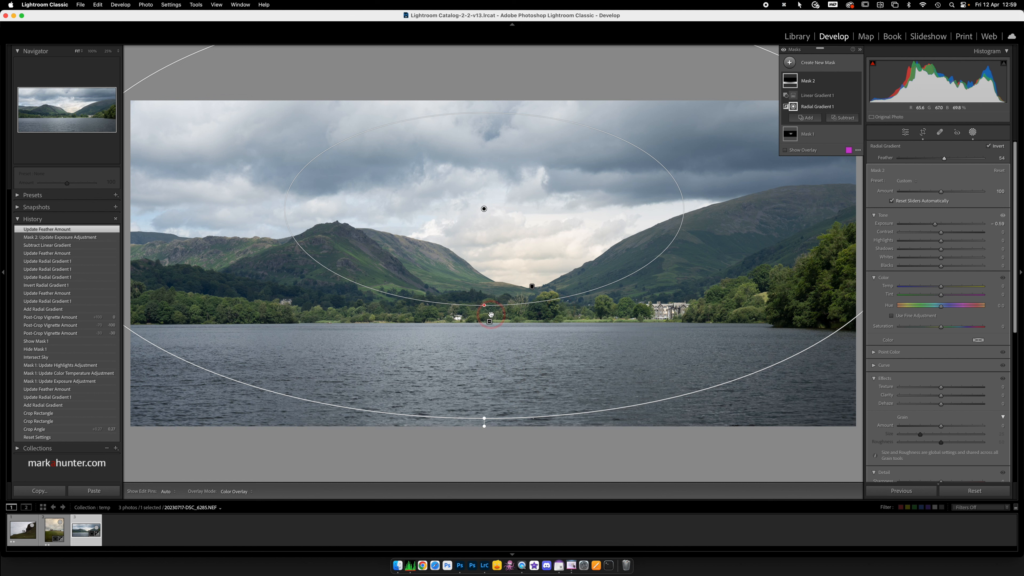
# Step: Add a third mask with a tall radial gradient centred on the shoreline below the valley gap, reaching from the clouds past the photo's bottom edge
pyautogui.click(789, 63)
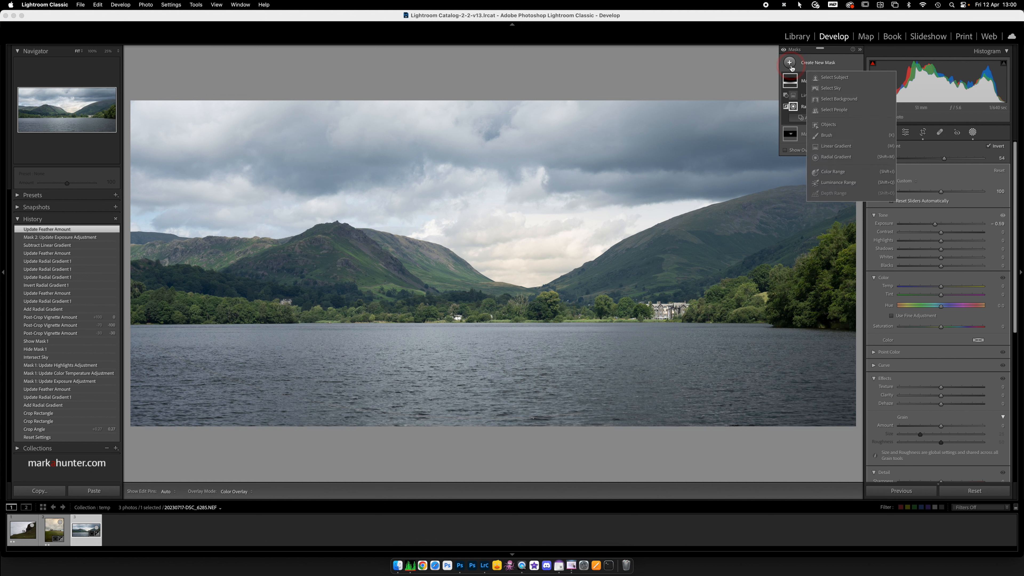
pyautogui.click(827, 157)
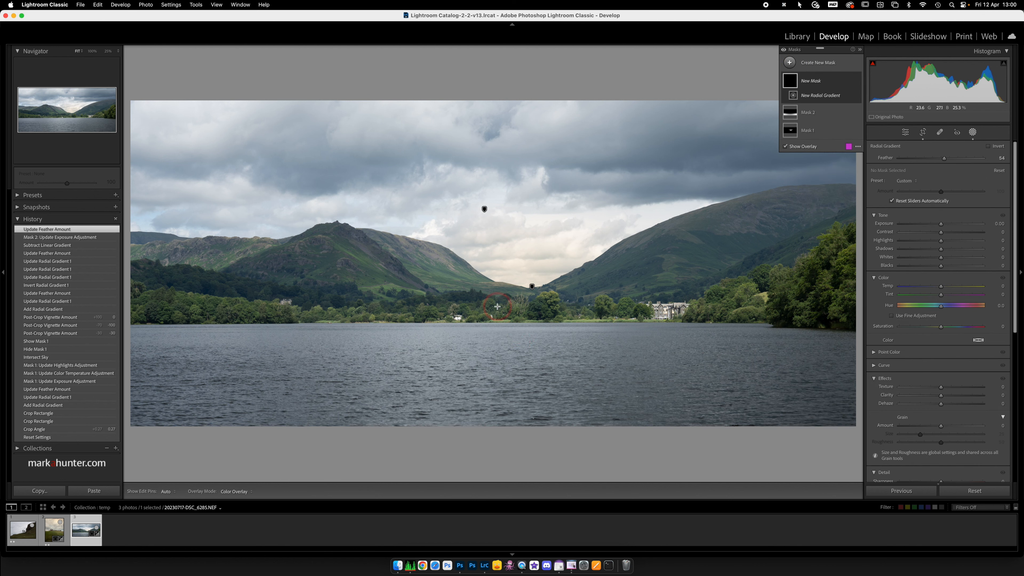
pyautogui.moveTo(497, 306); pyautogui.dragTo(612, 491)
pyautogui.moveTo(499, 307); pyautogui.dragTo(536, 327)
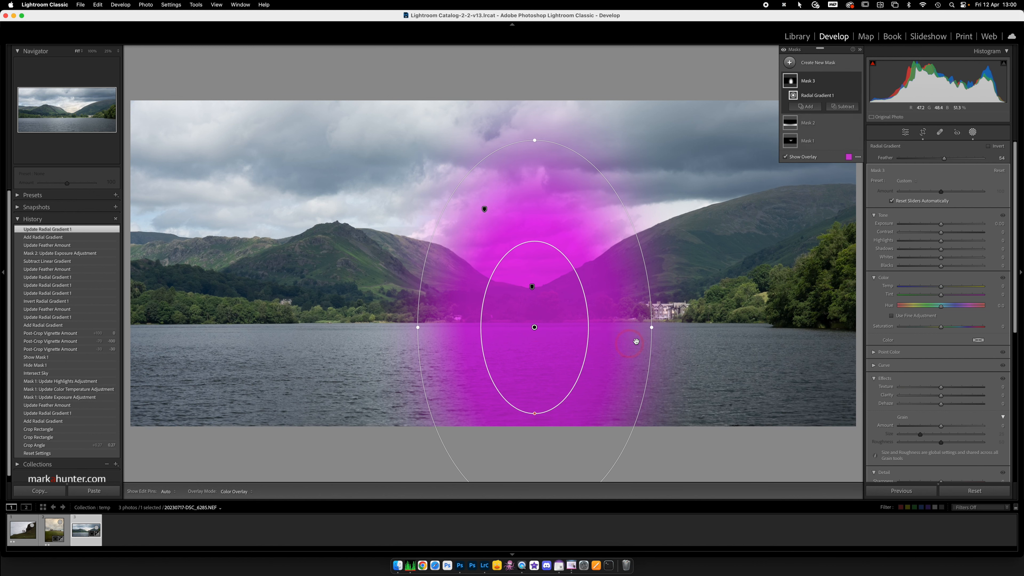
pyautogui.moveTo(653, 328); pyautogui.dragTo(635, 328)
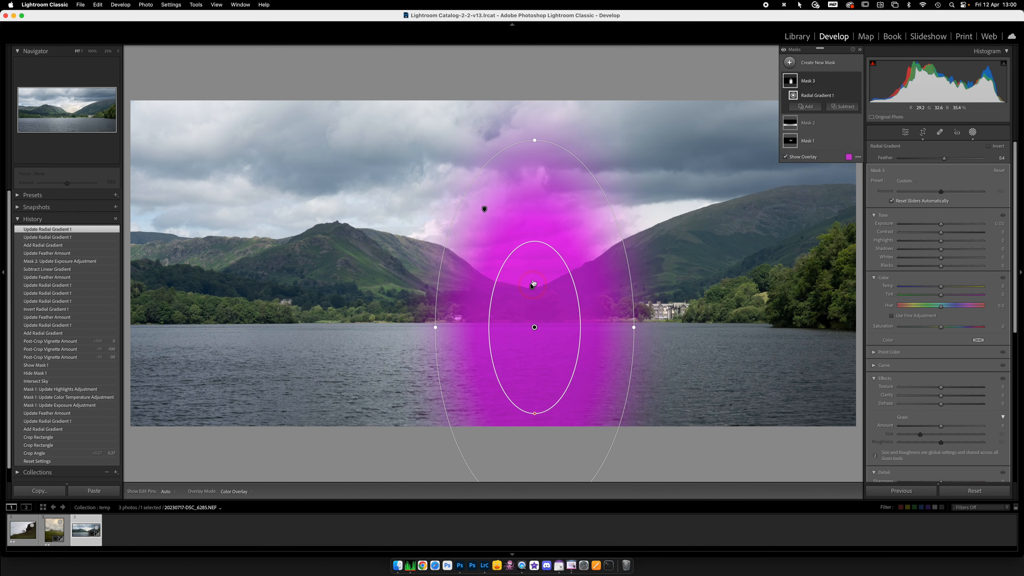
pyautogui.moveTo(535, 139); pyautogui.dragTo(535, 167)
pyautogui.moveTo(535, 328); pyautogui.dragTo(531, 320)
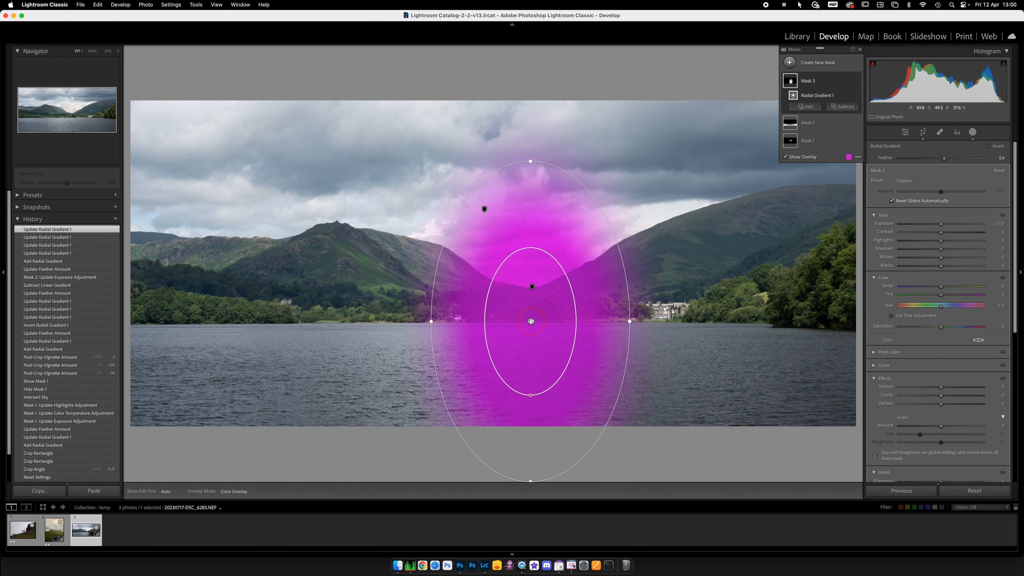
# Step: Subtract a short linear gradient at the shoreline from Mask 3 so that only the water below the valley gap stays masked
pyautogui.click(844, 107)
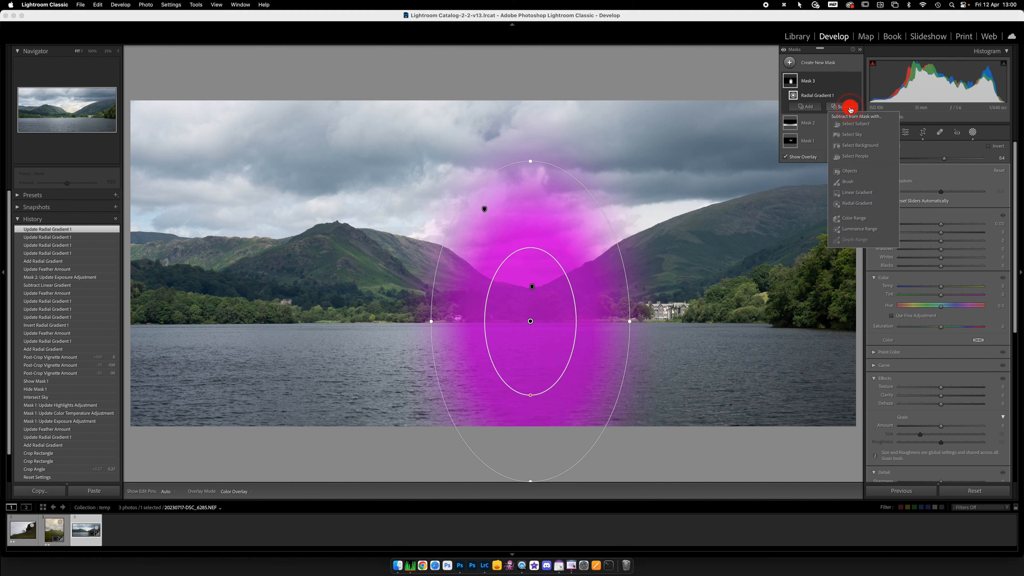
pyautogui.click(858, 193)
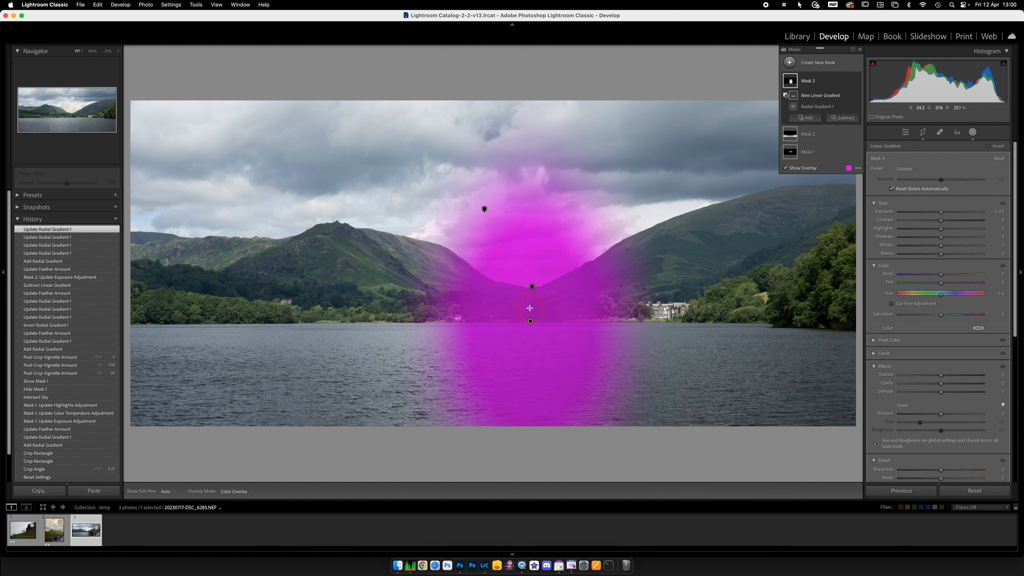
pyautogui.moveTo(529, 308); pyautogui.dragTo(532, 338)
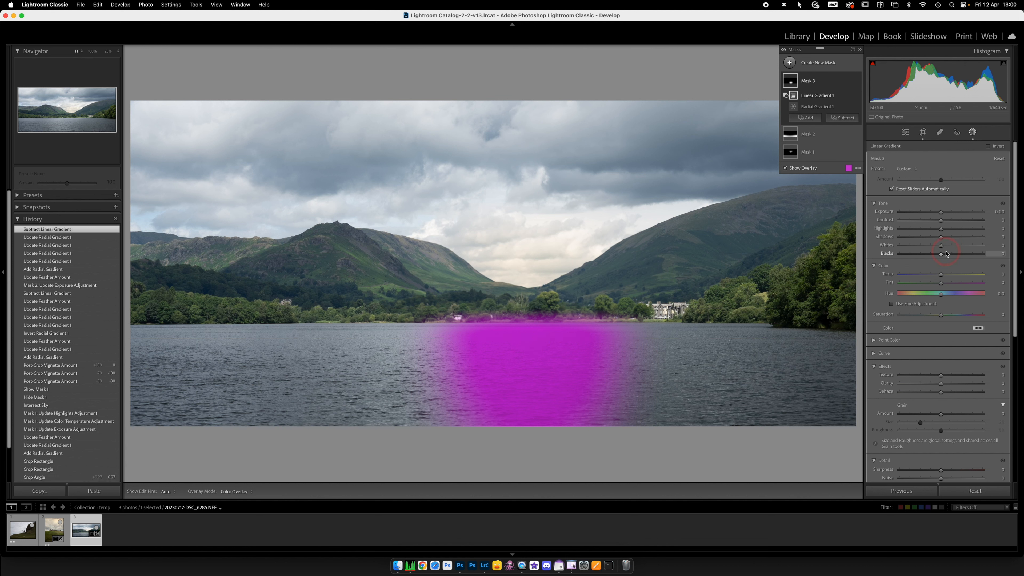
# Step: Give Mask 3's patch of water a warm glow with exposure 0.17 and temperature 30
pyautogui.click(941, 213)
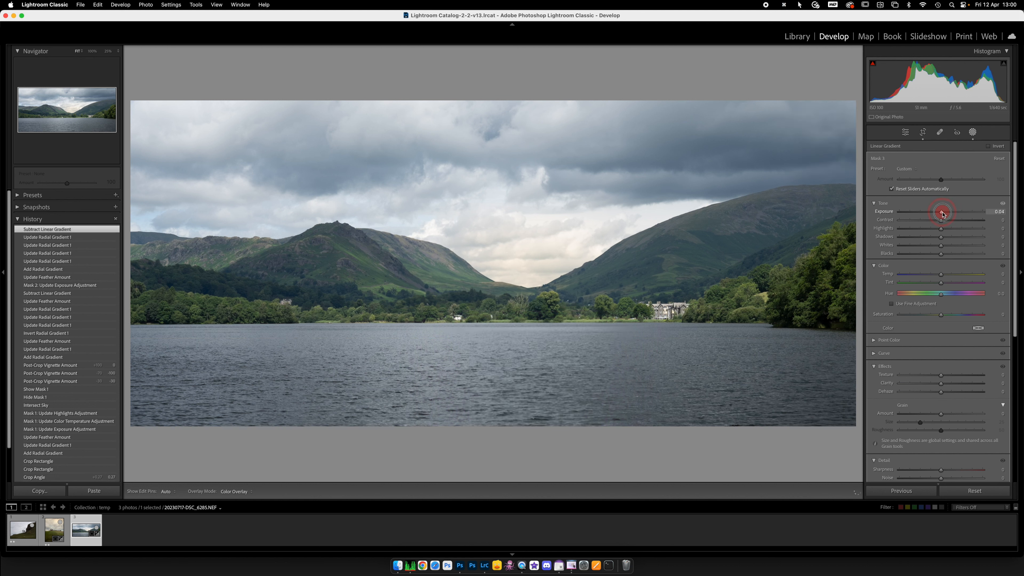
pyautogui.moveTo(943, 213); pyautogui.dragTo(942, 215)
pyautogui.moveTo(941, 277); pyautogui.dragTo(955, 276)
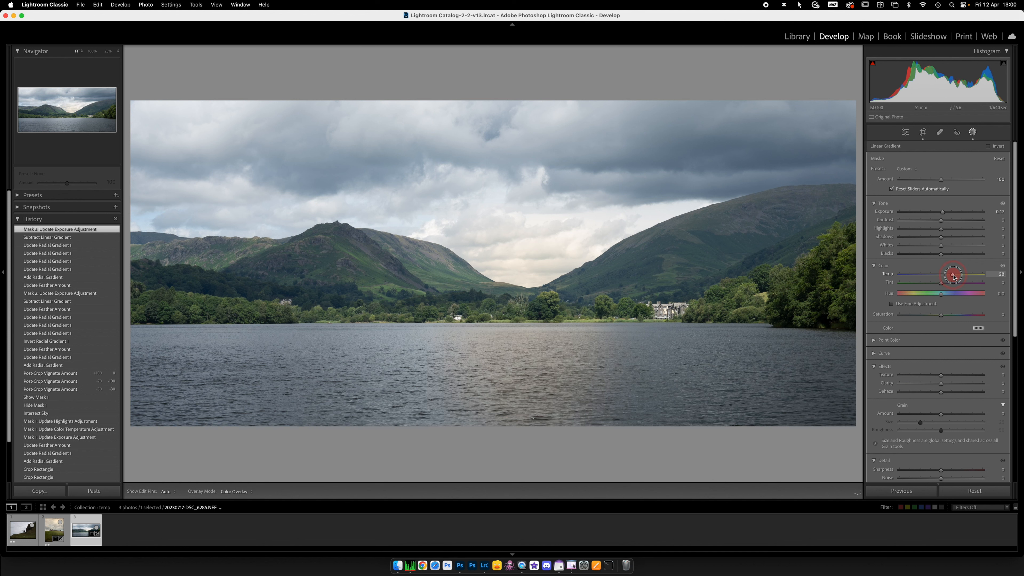
pyautogui.moveTo(954, 277); pyautogui.dragTo(953, 276)
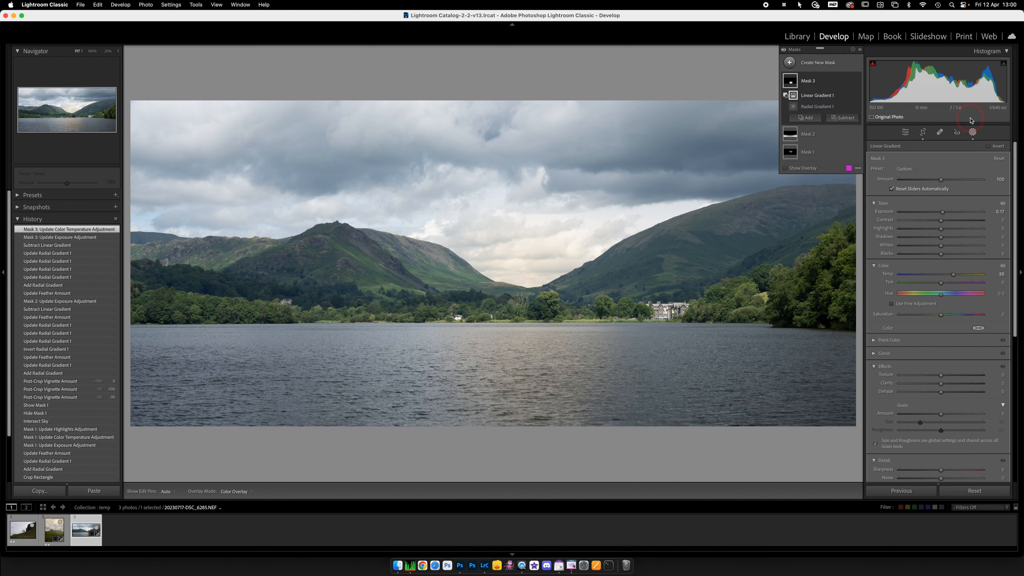
# Step: Leave masking and compare the unedited and edited versions of the lake photo twice
pyautogui.click(974, 133)
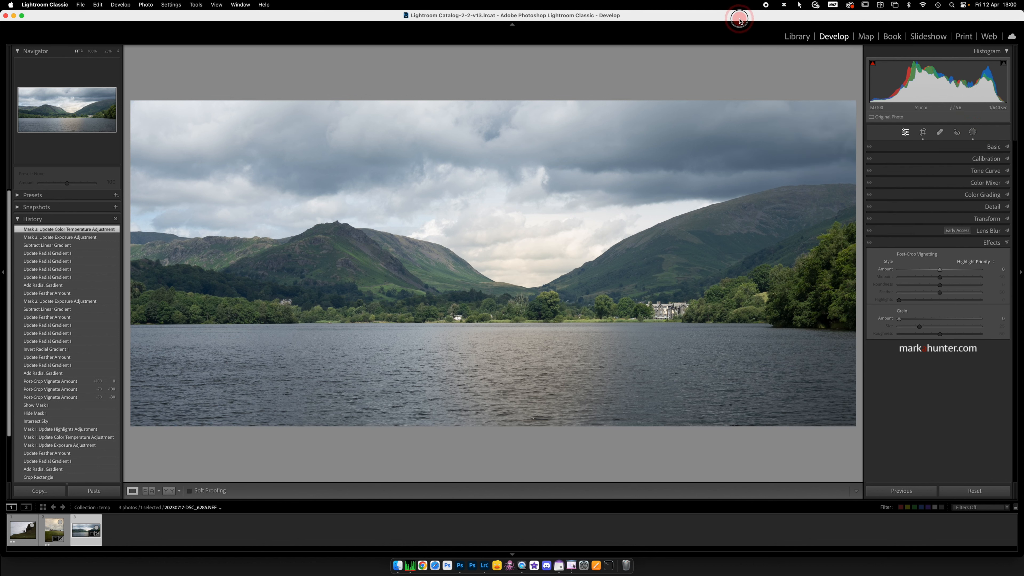
pyautogui.press('\\')
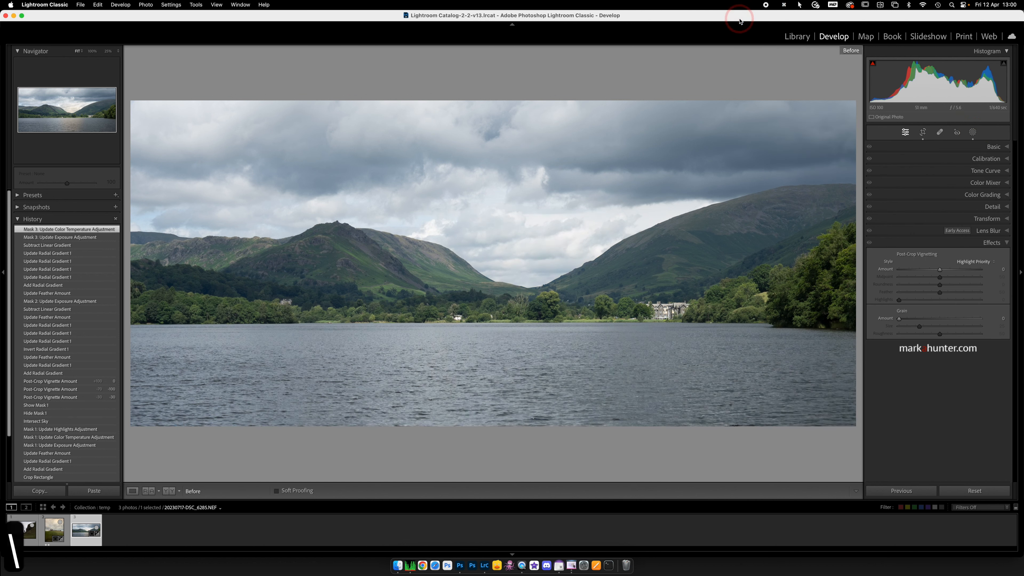
pyautogui.press('\\')
pyautogui.press('\\')
pyautogui.press('\\')
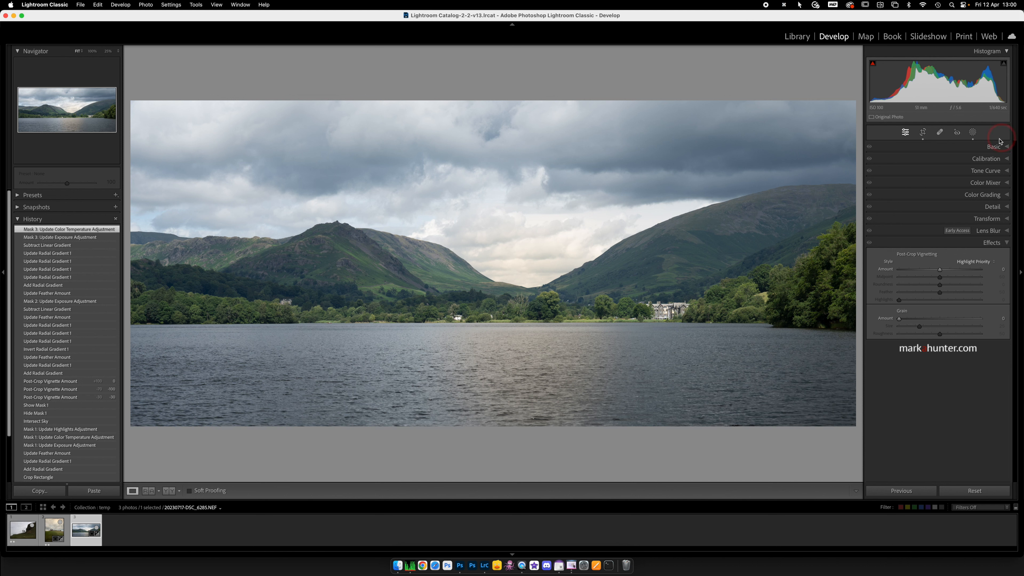
# Step: Start a new brush mask with Auto Mask on and the brush density set to 15
pyautogui.click(973, 132)
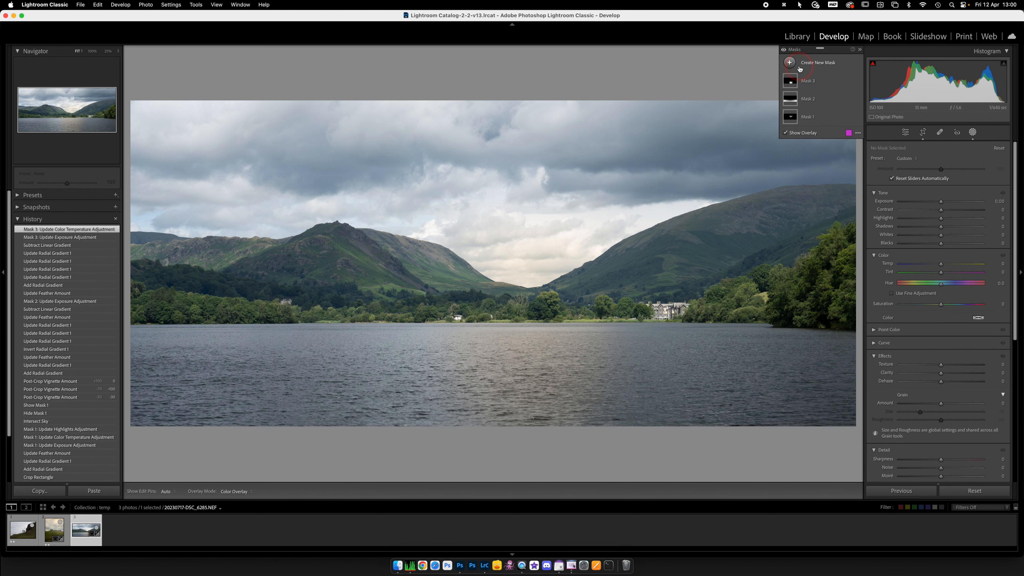
pyautogui.click(789, 63)
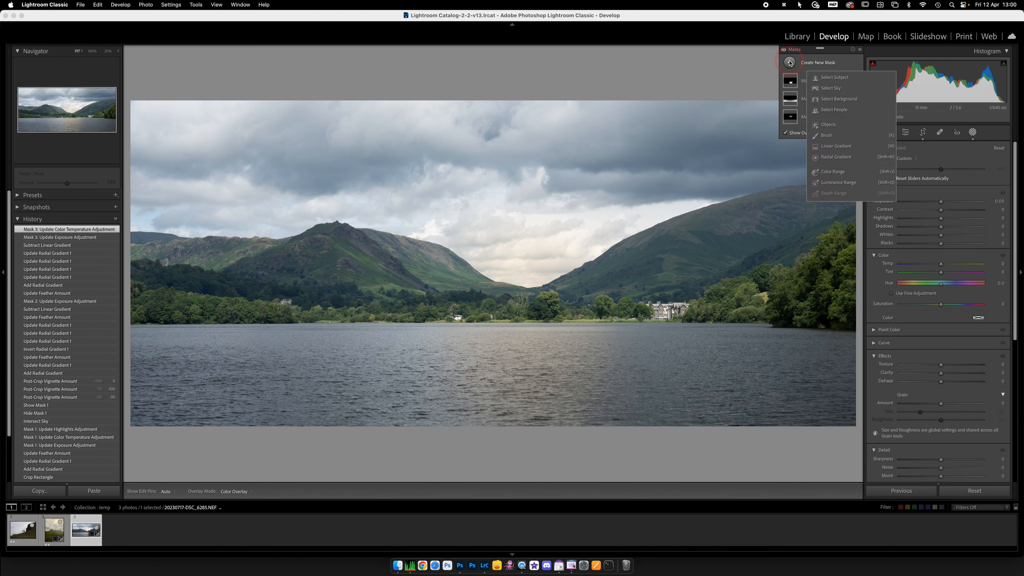
pyautogui.click(827, 137)
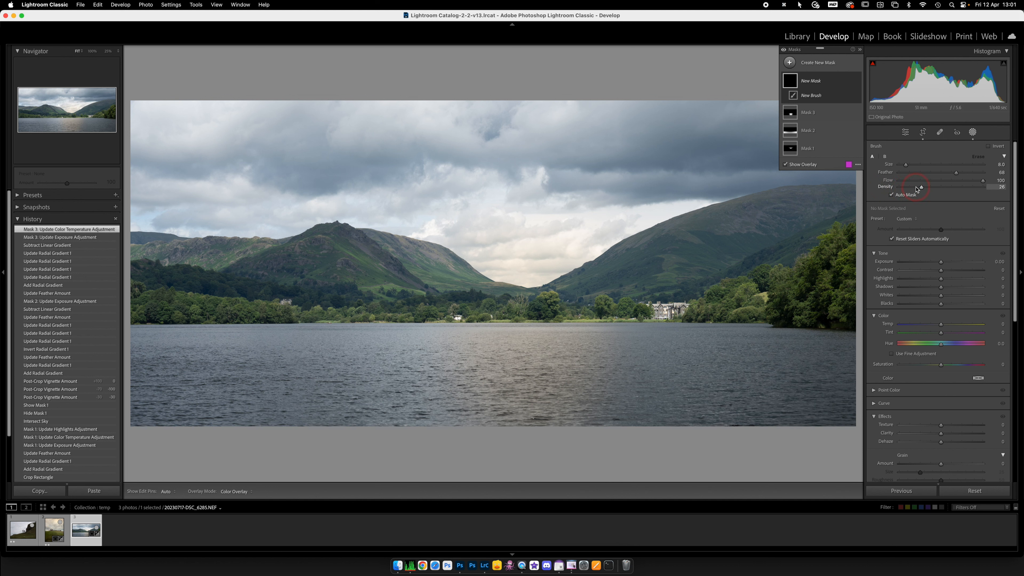
pyautogui.moveTo(922, 188); pyautogui.dragTo(911, 188)
# Step: Paint the brush mask along the right-hand hill's upper slope, both slopes of the central hill and the distant ridge at far left
pyautogui.moveTo(847, 186); pyautogui.dragTo(793, 186)
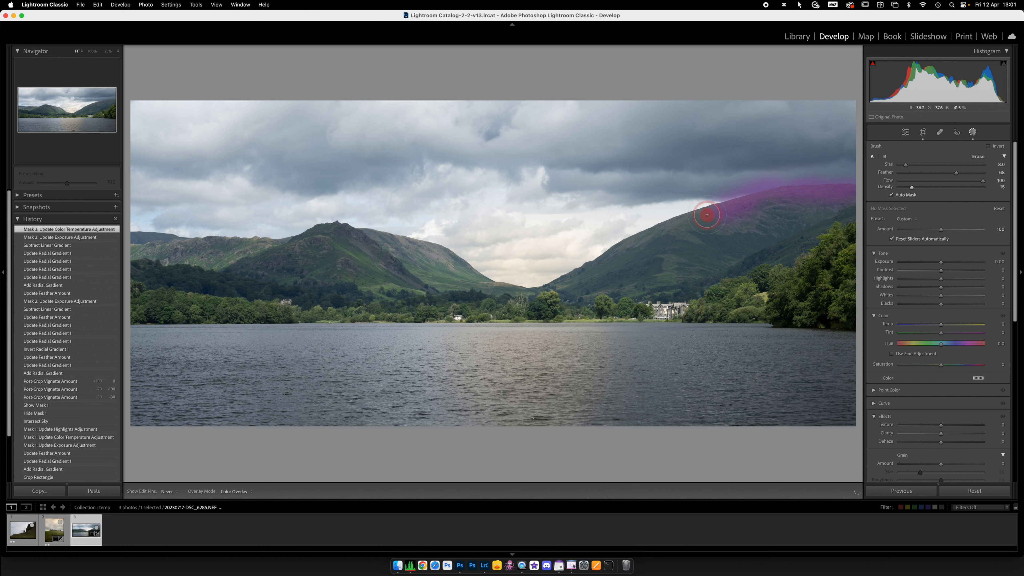
pyautogui.moveTo(706, 215); pyautogui.dragTo(578, 281)
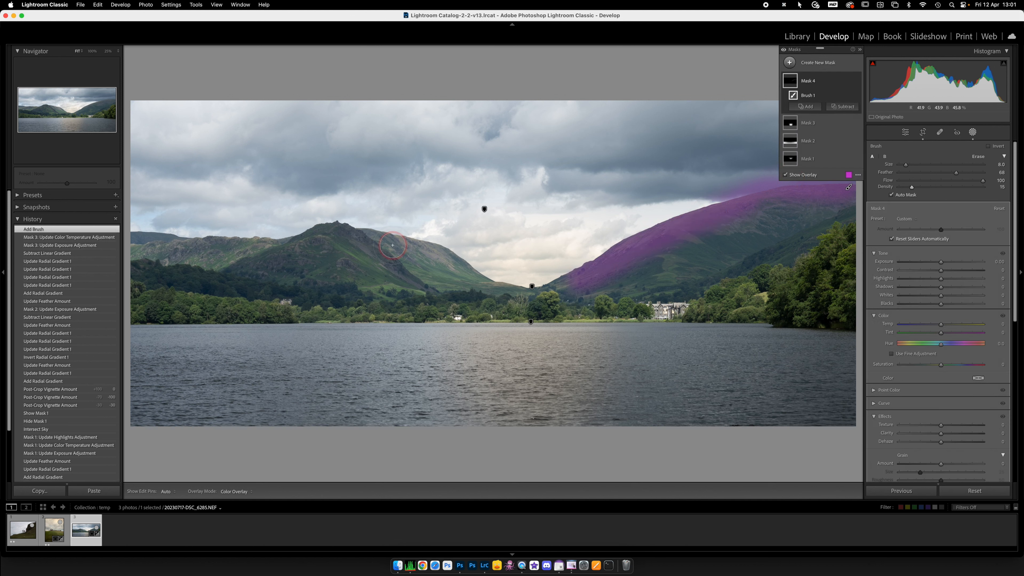
pyautogui.moveTo(365, 231)
pyautogui.mouseDown()
pyautogui.moveTo(436, 253)
pyautogui.moveTo(501, 287)
pyautogui.mouseUp()
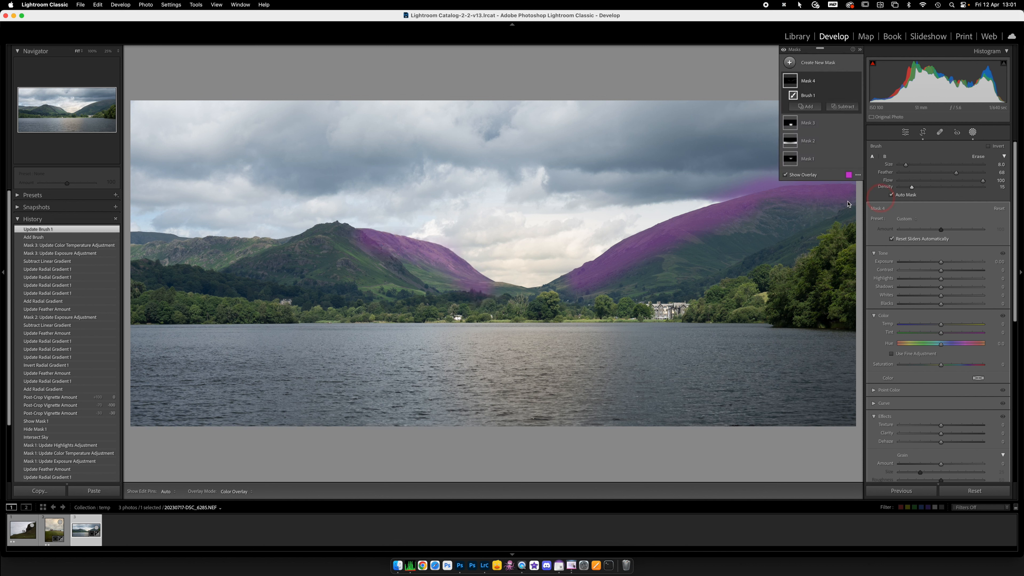
pyautogui.moveTo(144, 237); pyautogui.dragTo(186, 239)
pyautogui.moveTo(322, 245); pyautogui.dragTo(404, 291)
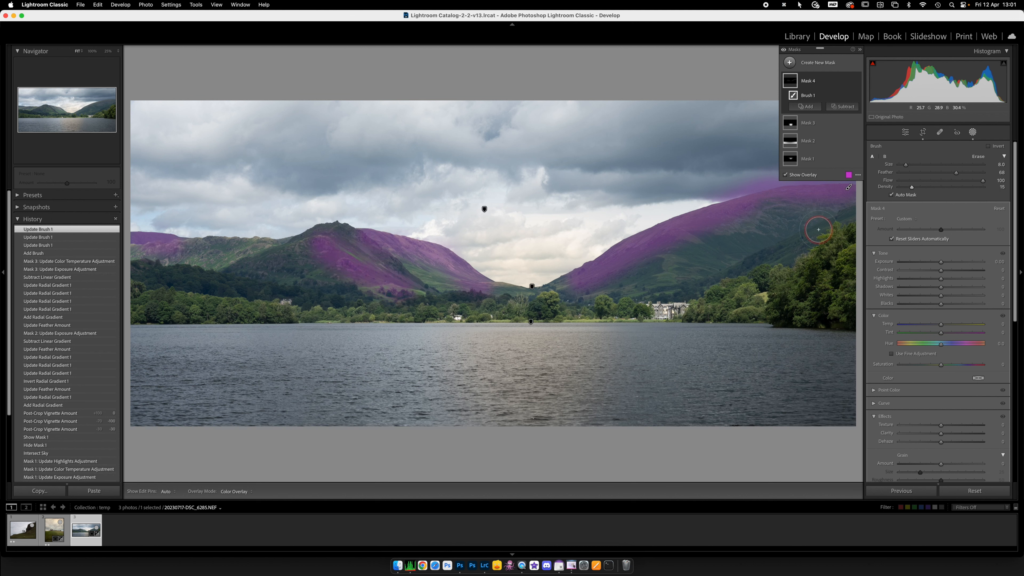
# Step: Extend Mask 4's brush over the right-hand hill's lower slope and the central hill's peak, and erase its overspill into the sky above the right-hand ridge
pyautogui.moveTo(844, 215); pyautogui.dragTo(669, 294)
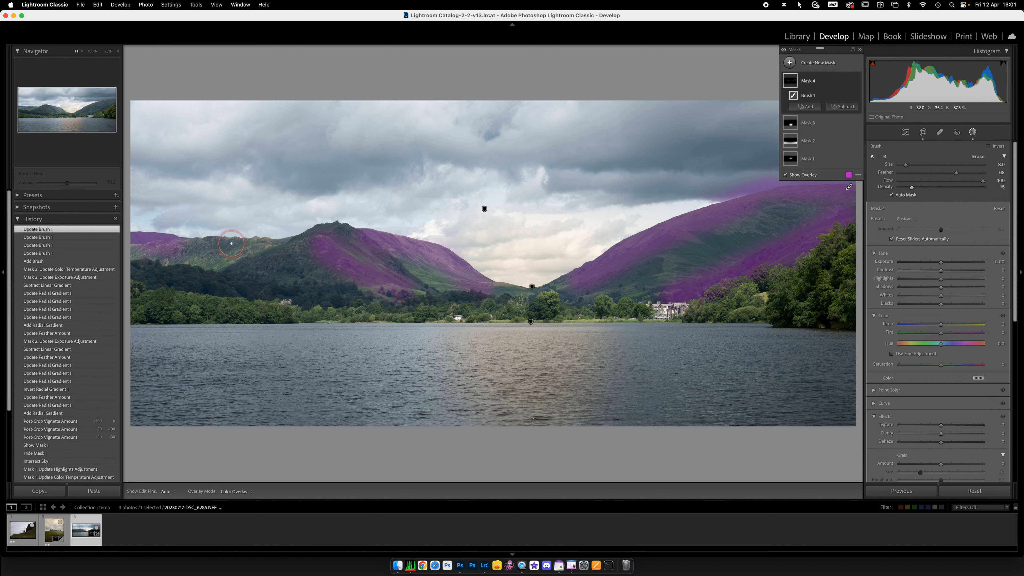
pyautogui.moveTo(313, 230); pyautogui.dragTo(339, 230)
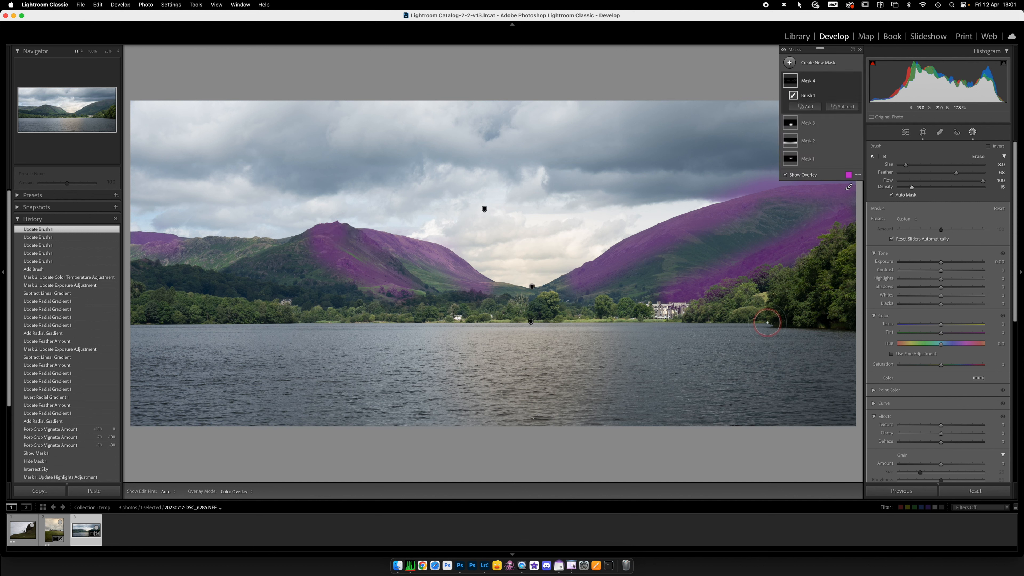
pyautogui.click(860, 50)
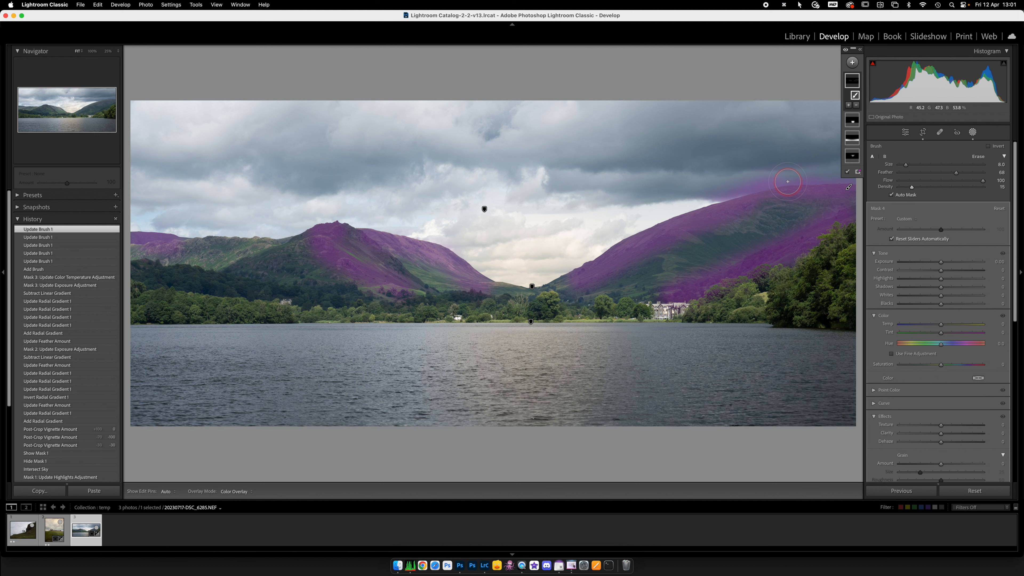
pyautogui.press('alt')
pyautogui.press('h')
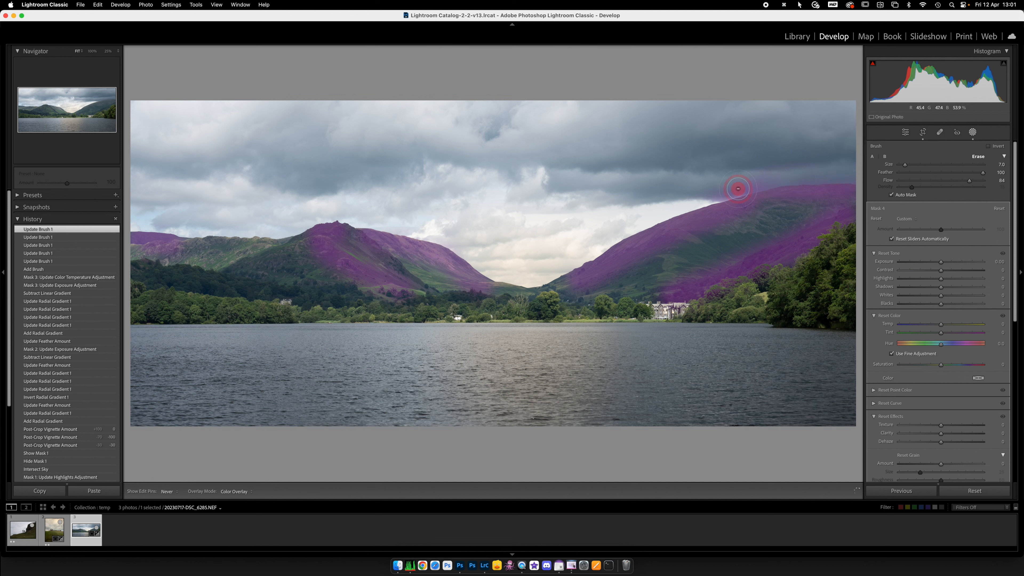
pyautogui.moveTo(738, 188)
pyautogui.mouseDown()
pyautogui.moveTo(706, 196)
pyautogui.moveTo(746, 187)
pyautogui.moveTo(771, 167)
pyautogui.mouseUp()
pyautogui.press('h')
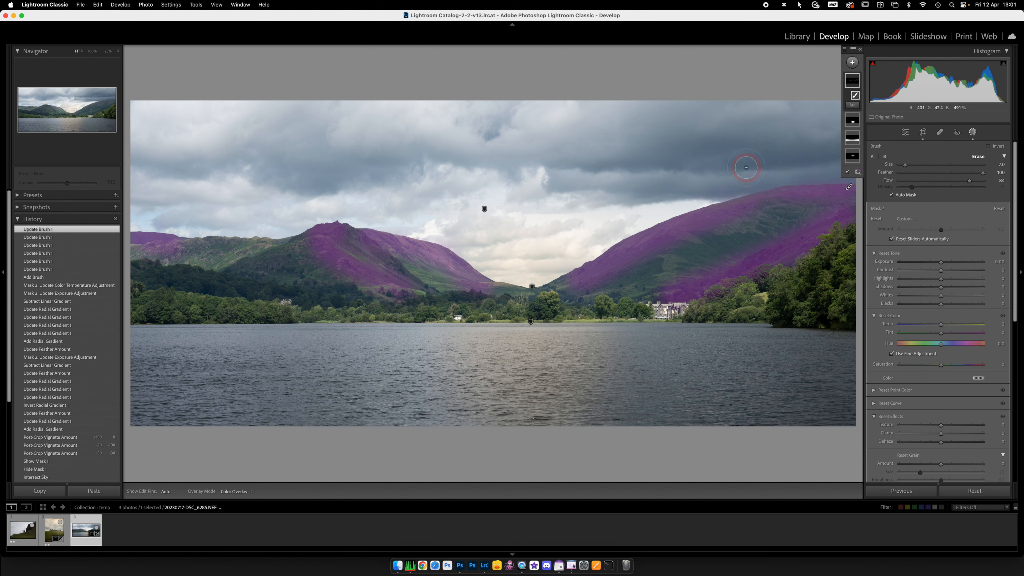
pyautogui.click(860, 51)
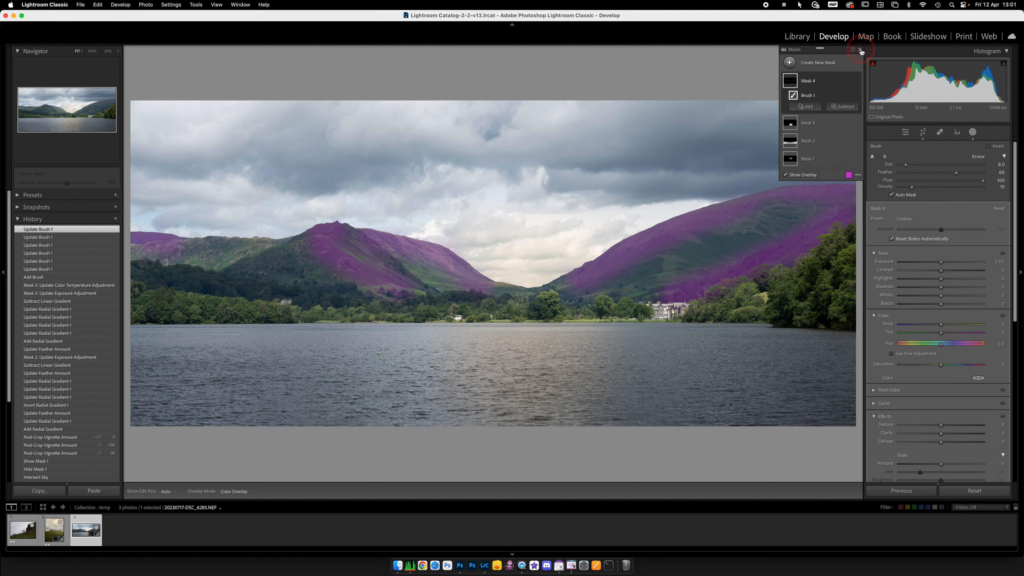
# Step: Darken the painted hillsides by setting Mask 4's exposure to -1.73
pyautogui.click(941, 263)
pyautogui.moveTo(941, 263); pyautogui.dragTo(925, 263)
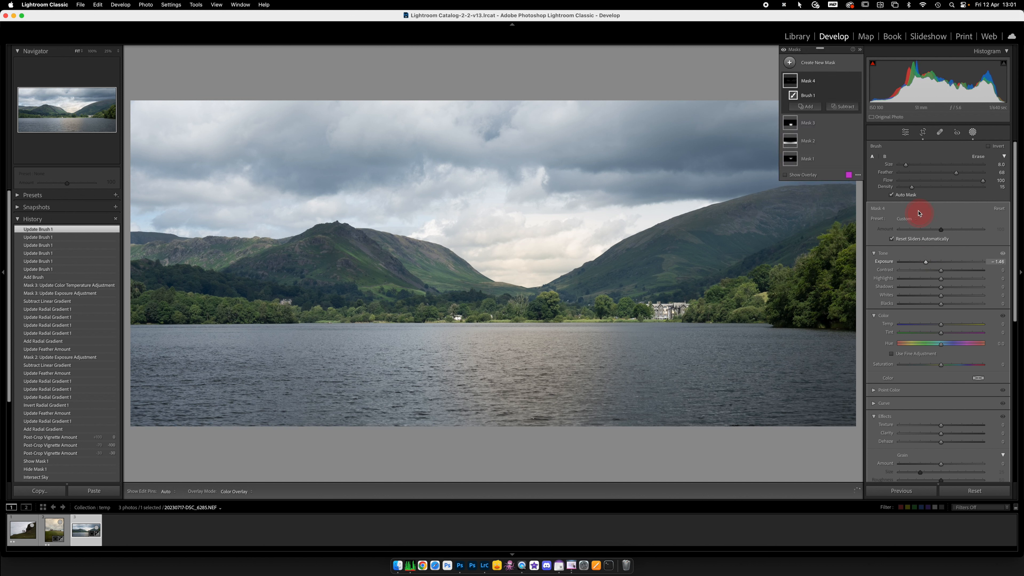
pyautogui.click(927, 262)
pyautogui.moveTo(927, 264); pyautogui.dragTo(925, 262)
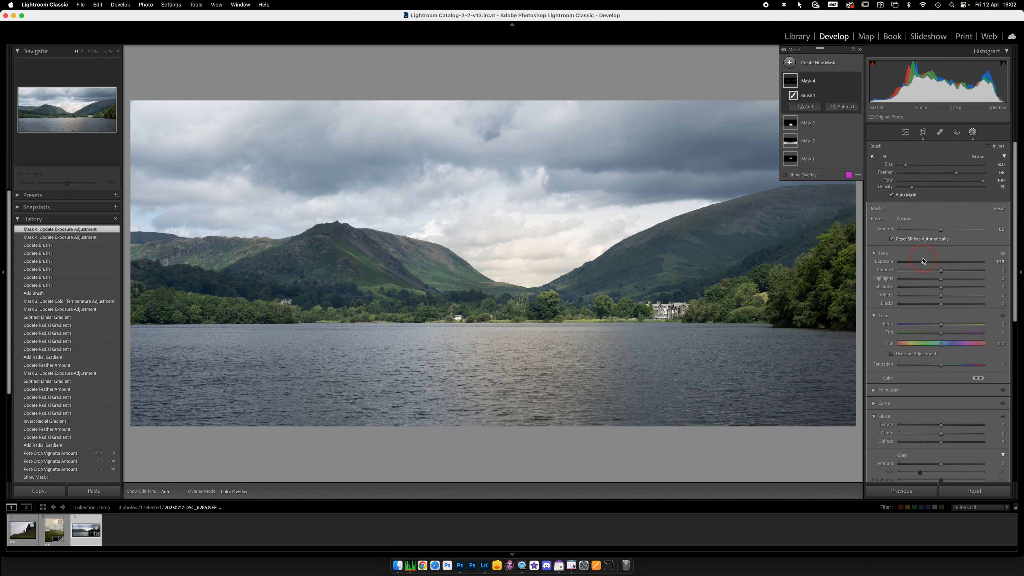
# Step: Create a new brush mask with exposure 0.87 and paint it along the trees lining the far shore
pyautogui.click(789, 63)
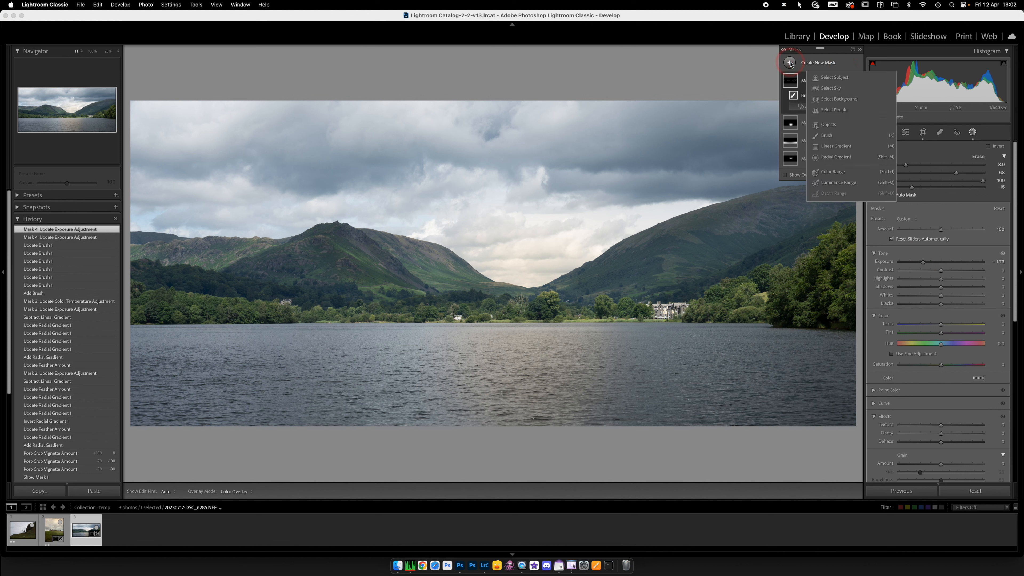
pyautogui.click(826, 135)
pyautogui.moveTo(941, 262); pyautogui.dragTo(948, 262)
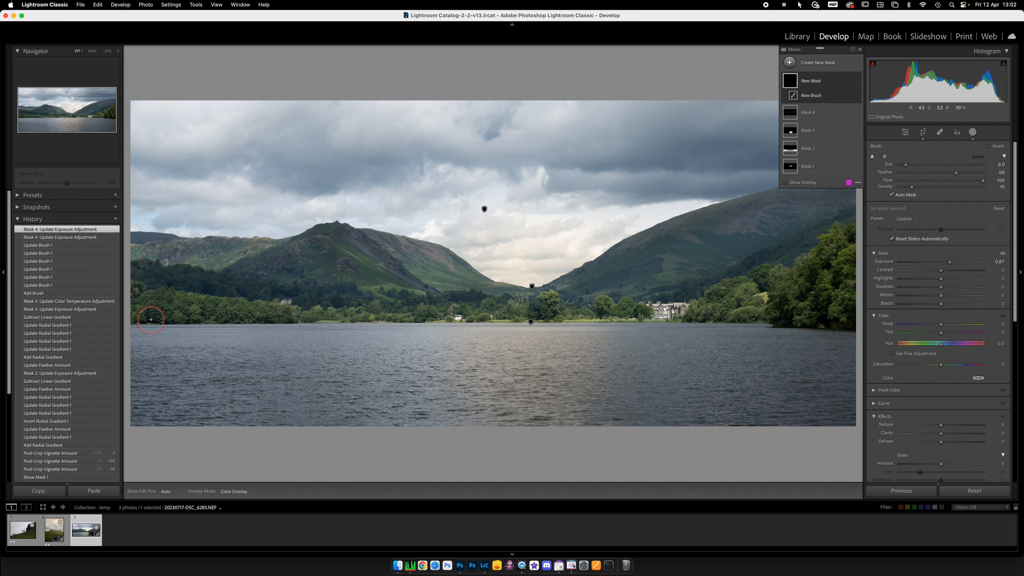
pyautogui.press('h')
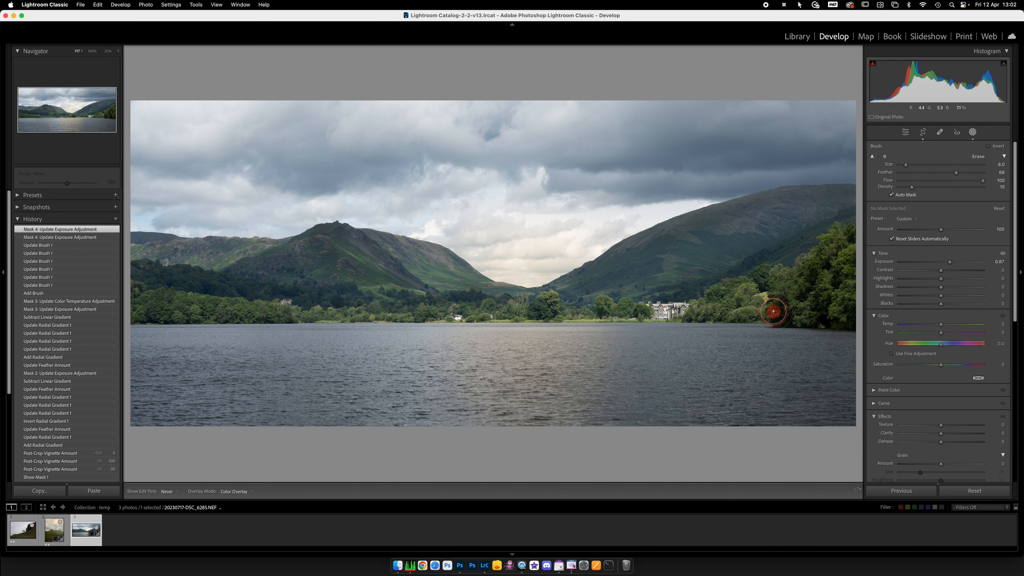
pyautogui.moveTo(709, 308); pyautogui.dragTo(439, 323)
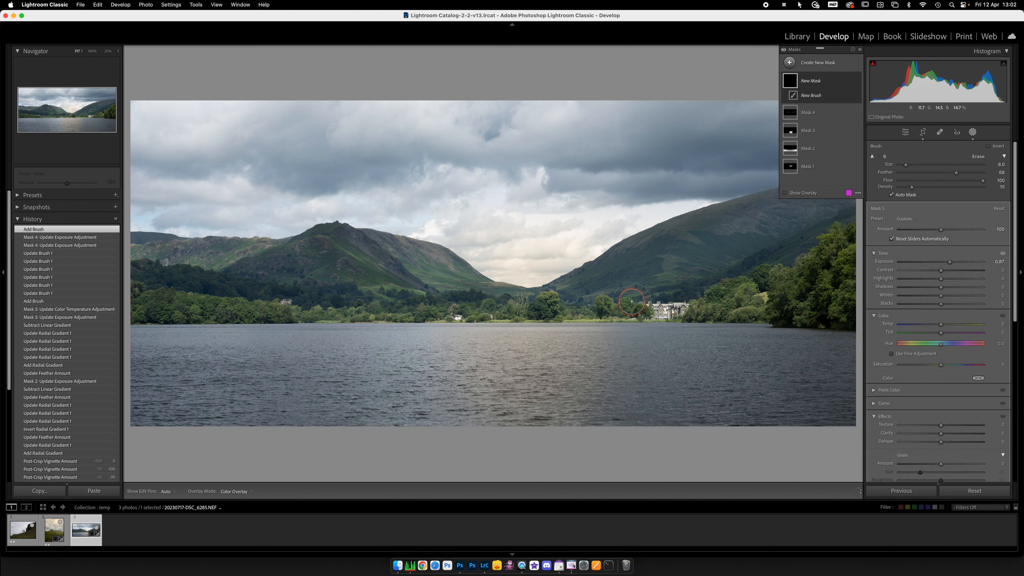
pyautogui.moveTo(711, 310)
pyautogui.mouseDown()
pyautogui.moveTo(578, 311)
pyautogui.moveTo(703, 309)
pyautogui.moveTo(598, 308)
pyautogui.mouseUp()
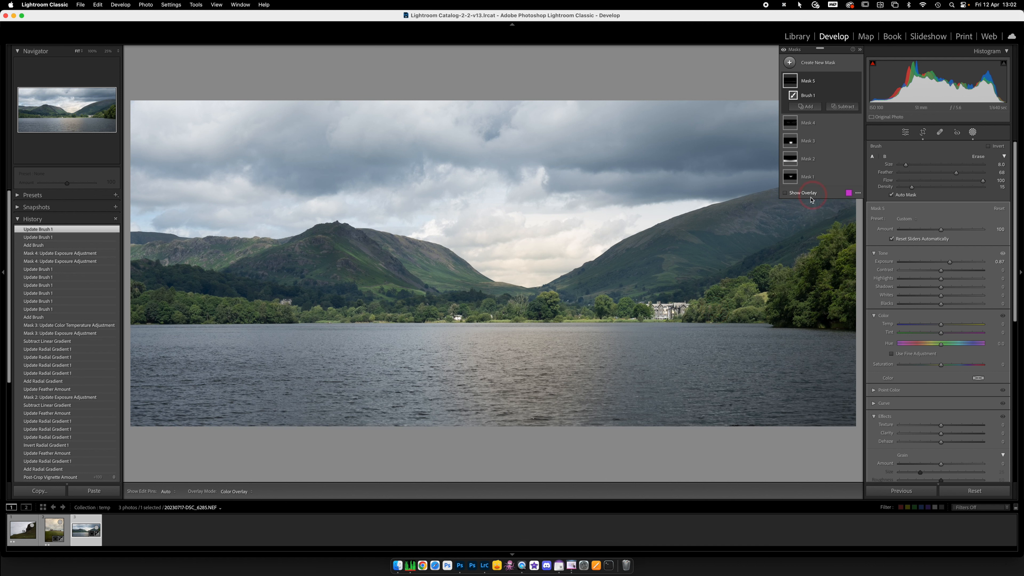
# Step: Brush more of Mask 5 over the shoreline trees around the white building and set its exposure to 1.27
pyautogui.click(786, 194)
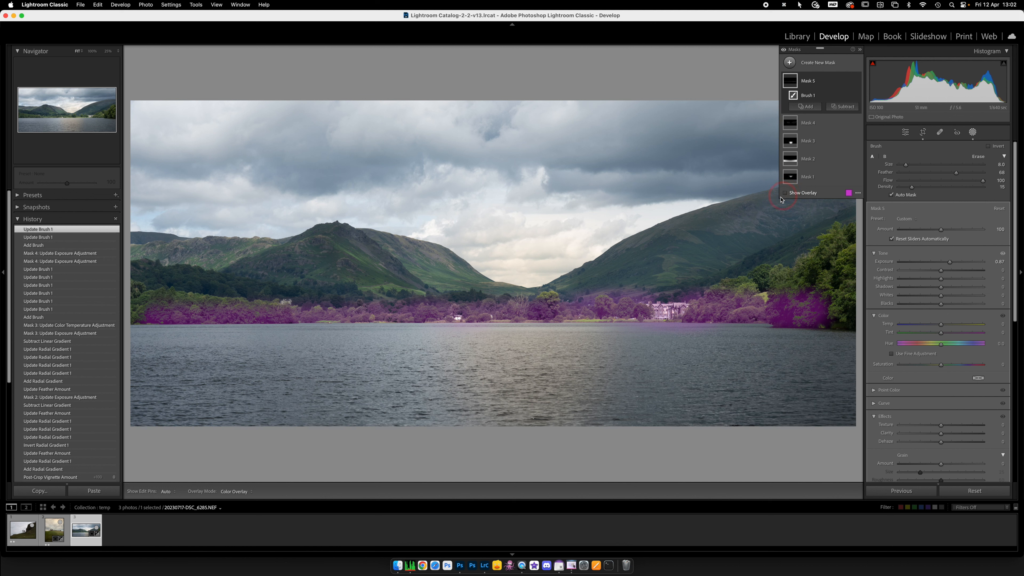
pyautogui.moveTo(630, 310)
pyautogui.mouseDown()
pyautogui.moveTo(709, 310)
pyautogui.moveTo(686, 309)
pyautogui.mouseUp()
pyautogui.moveTo(596, 312)
pyautogui.mouseDown()
pyautogui.moveTo(580, 310)
pyautogui.moveTo(725, 312)
pyautogui.mouseUp()
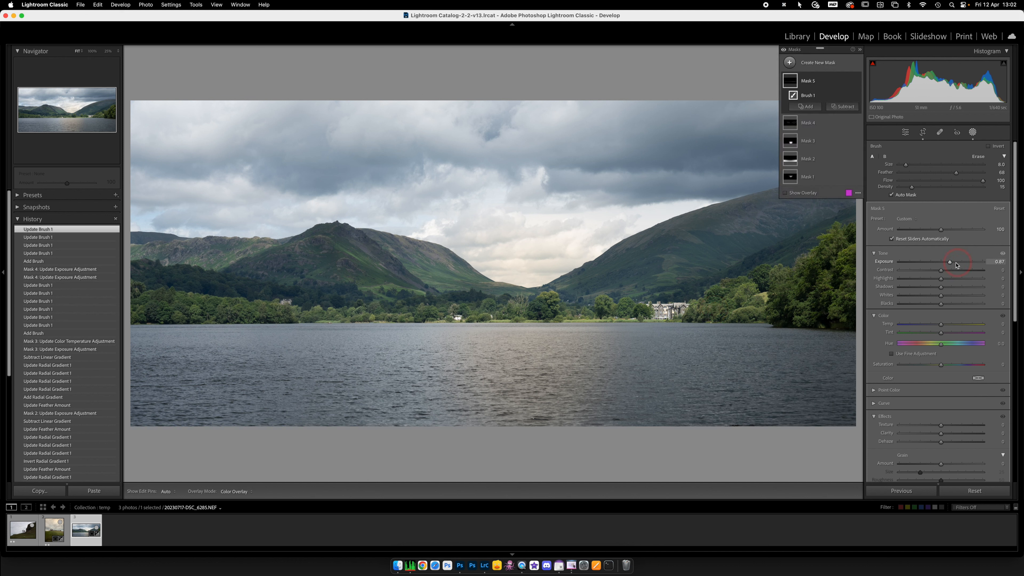
pyautogui.moveTo(950, 263); pyautogui.dragTo(955, 263)
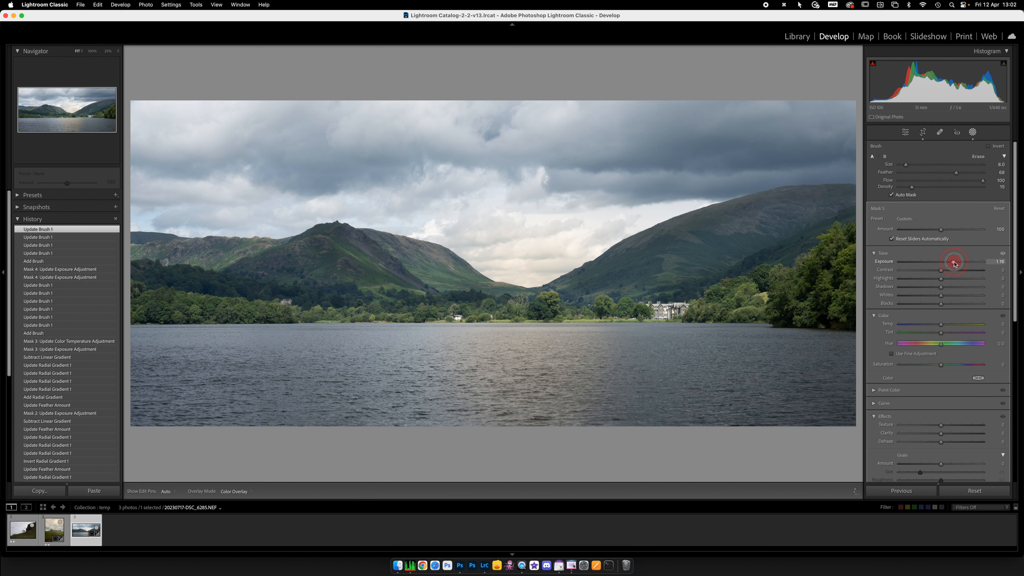
pyautogui.moveTo(956, 263); pyautogui.dragTo(955, 263)
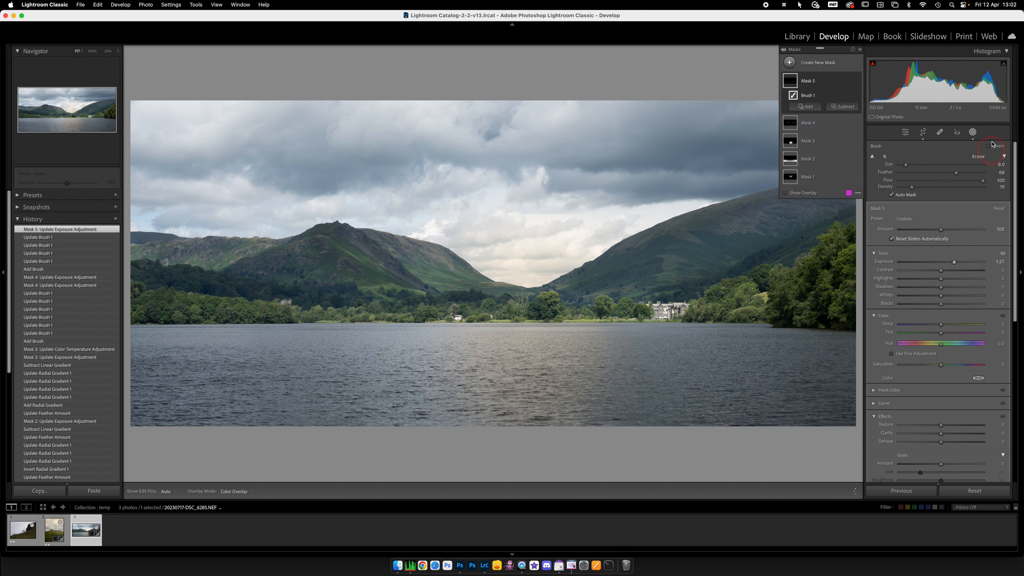
# Step: Close the masking tool and check the finished lake edit against the original photo
pyautogui.click(974, 133)
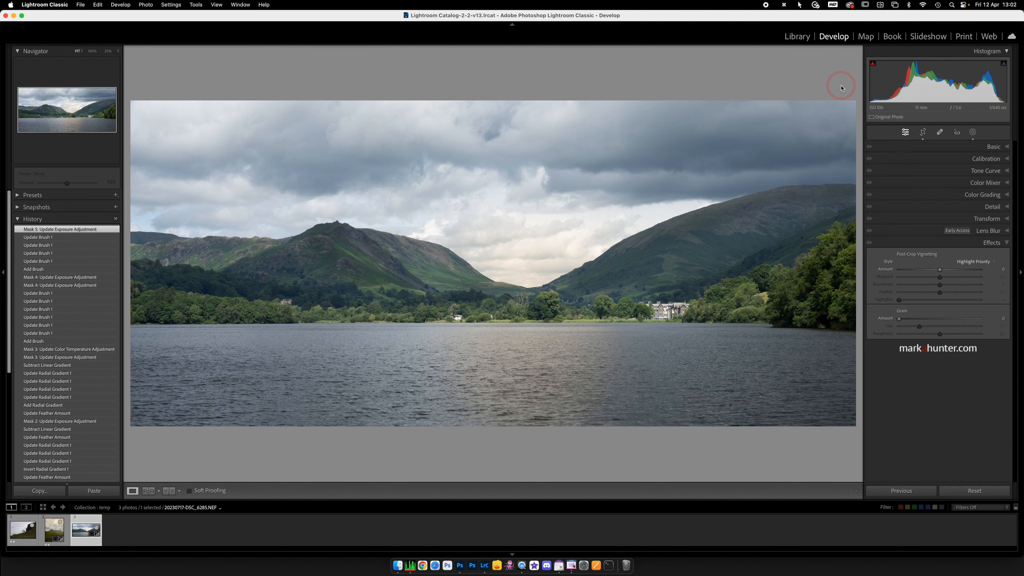
pyautogui.press('\\')
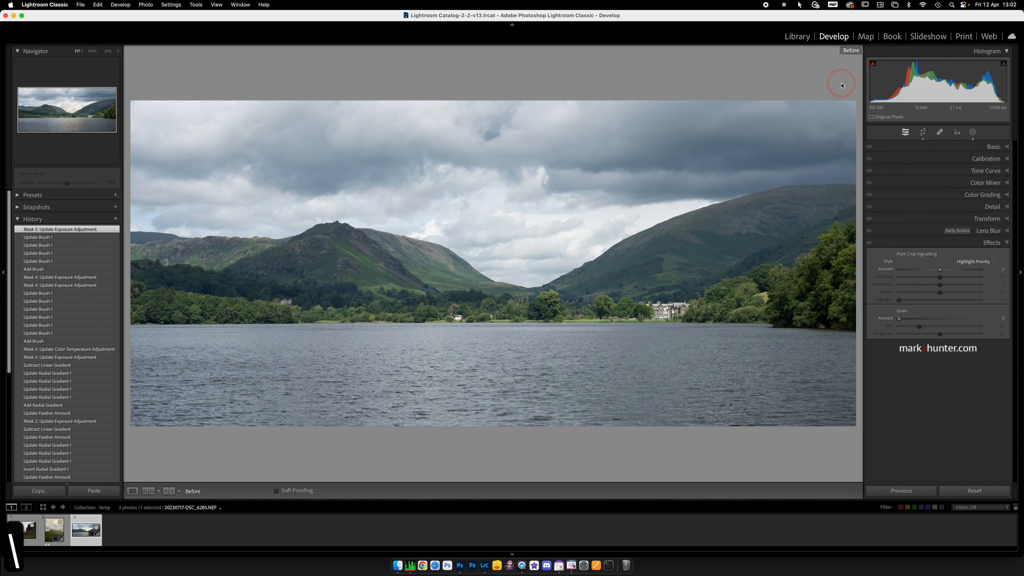
pyautogui.press('\\')
pyautogui.press('\\')
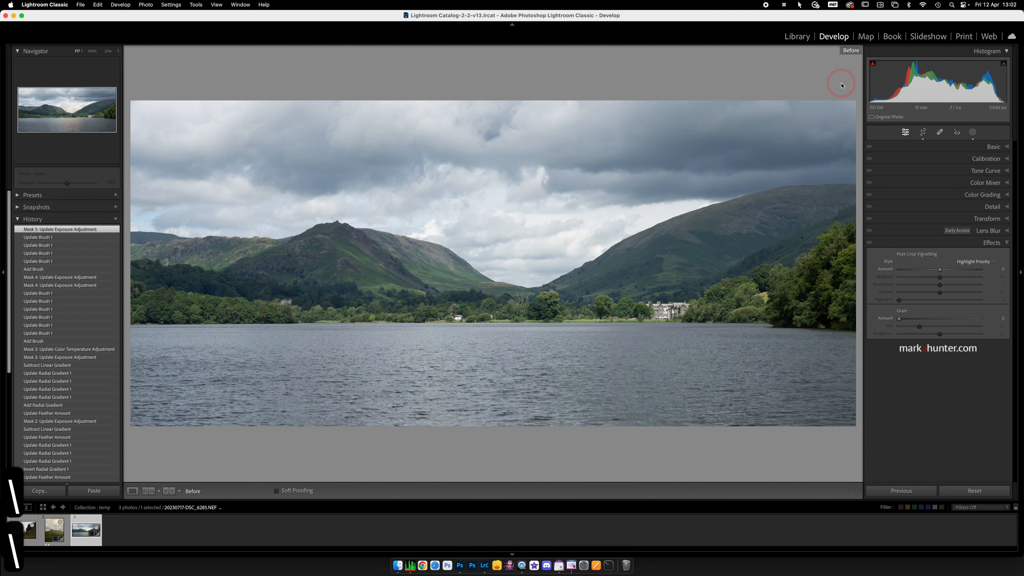
pyautogui.press('\\')
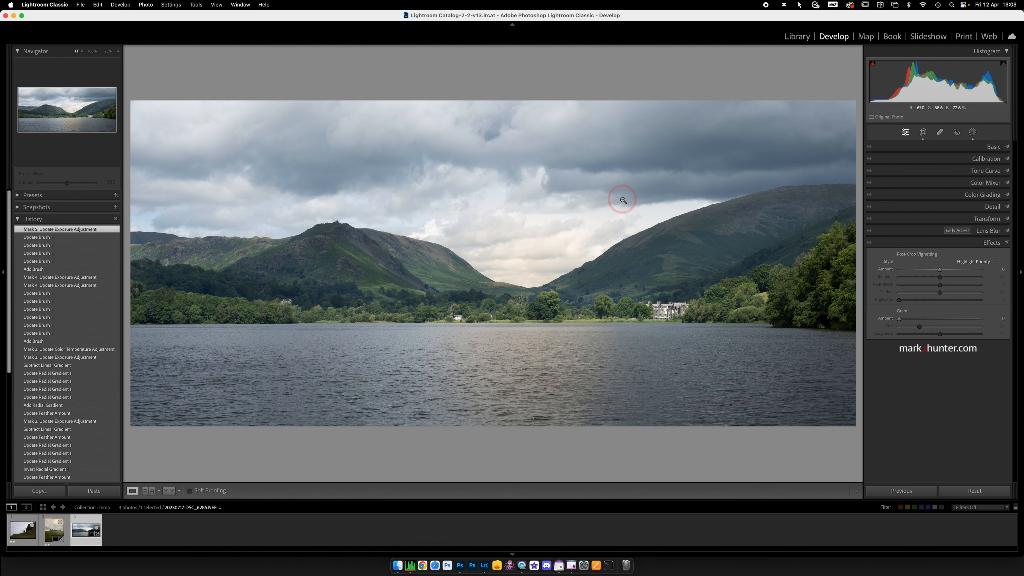
# Step: Switch to the castle ruins photo and reset all of its edits
pyautogui.press('Left')
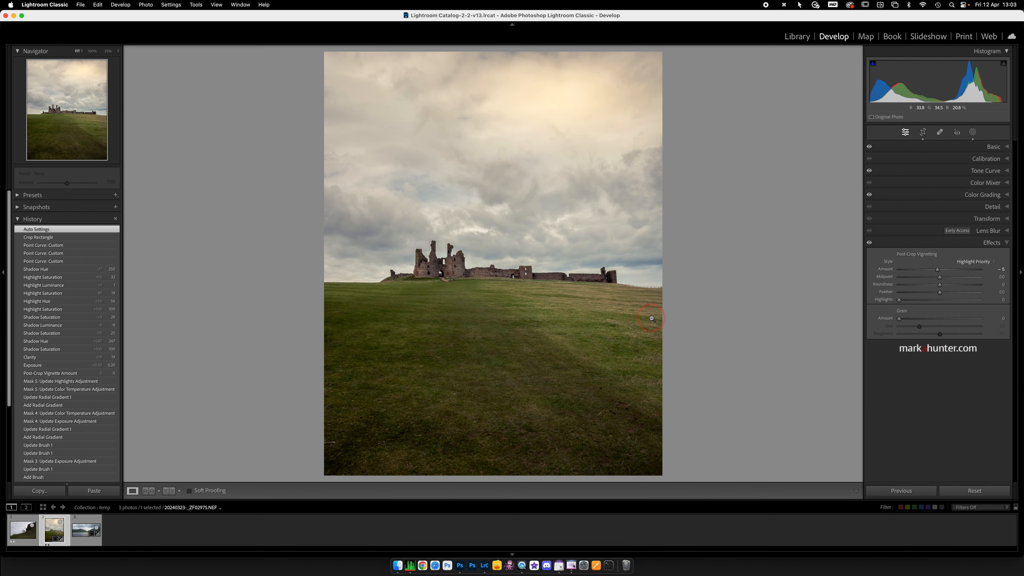
pyautogui.click(971, 491)
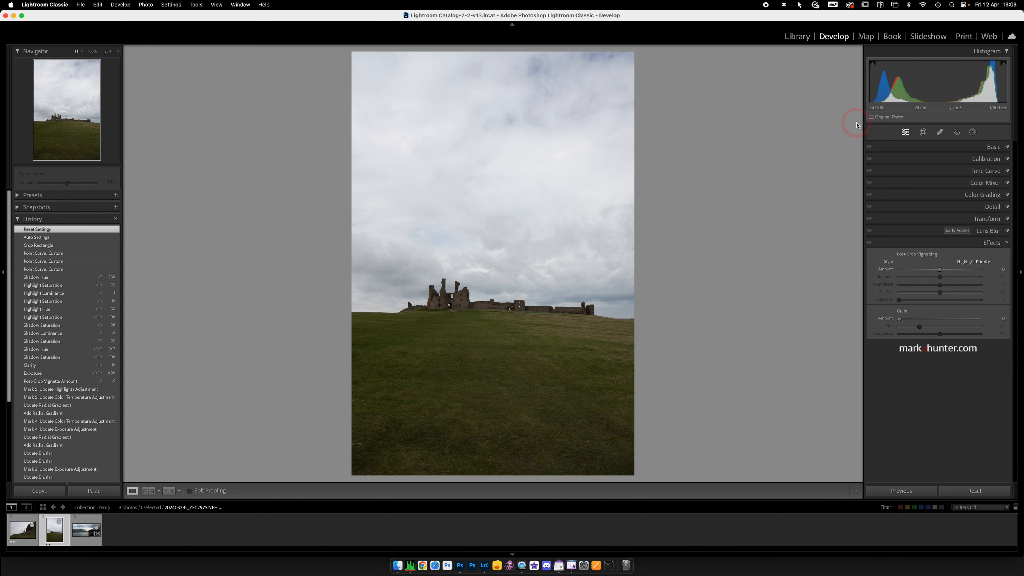
# Step: Crop the castle photo's upper sky and lower grass, and straighten it with a crop angle of -1.20
pyautogui.click(923, 132)
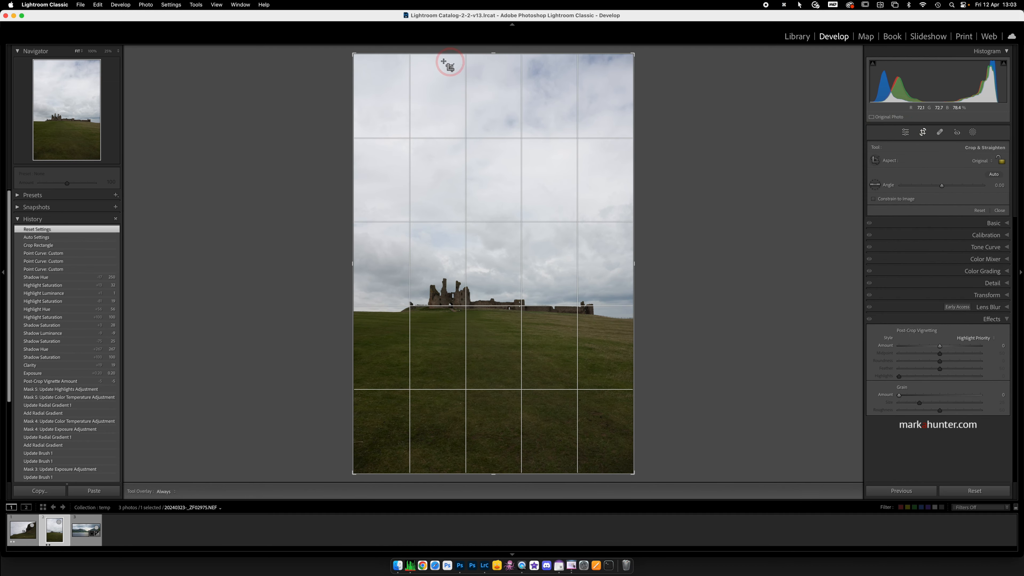
pyautogui.moveTo(493, 52); pyautogui.dragTo(496, 89)
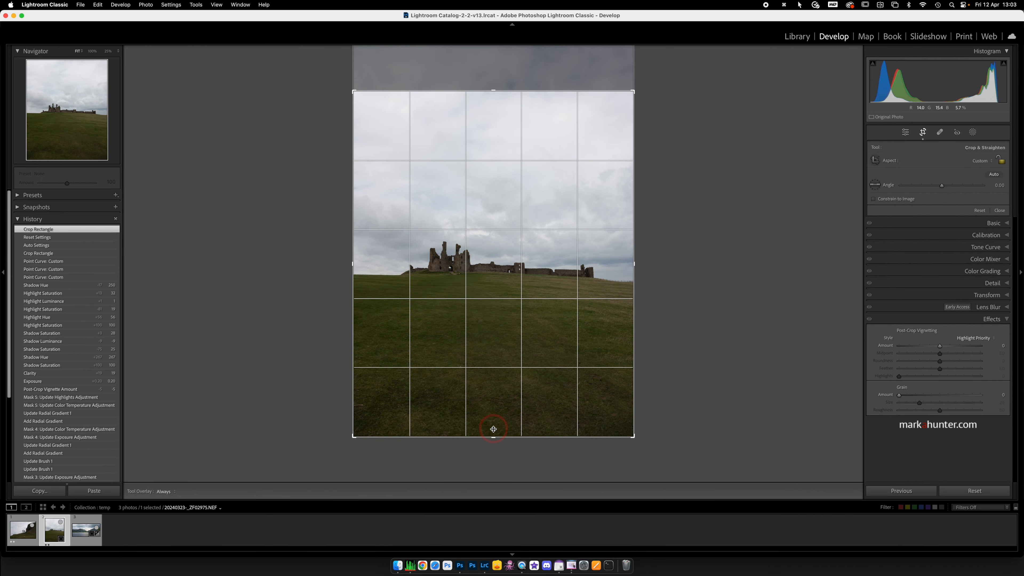
pyautogui.moveTo(493, 436); pyautogui.dragTo(494, 424)
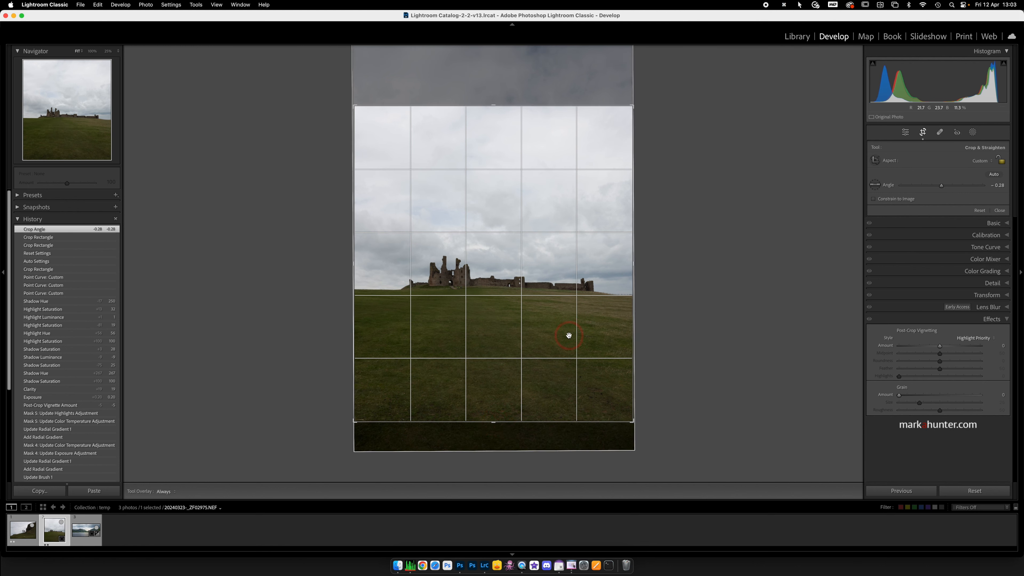
pyautogui.moveTo(645, 286); pyautogui.dragTo(646, 284)
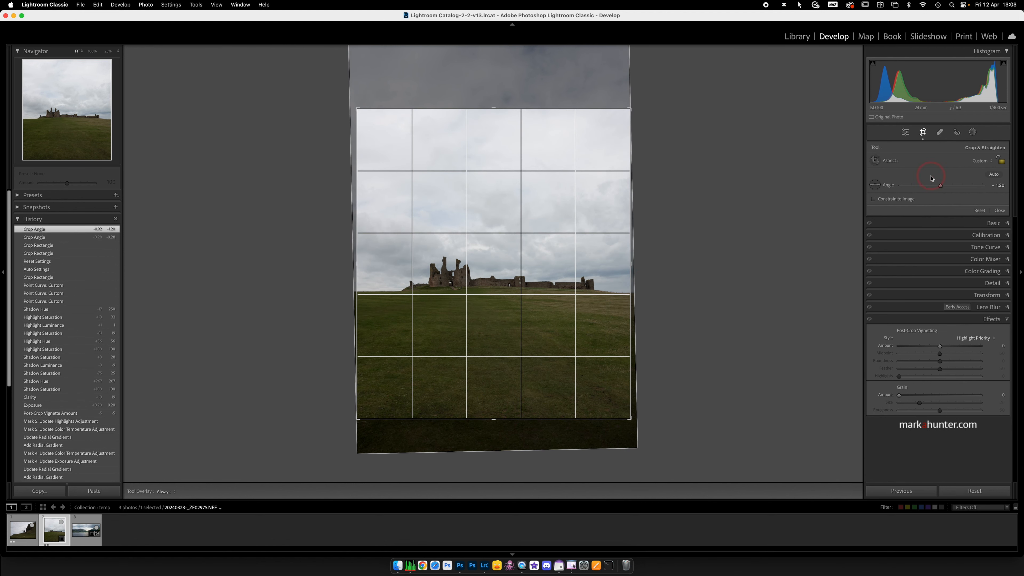
pyautogui.click(923, 133)
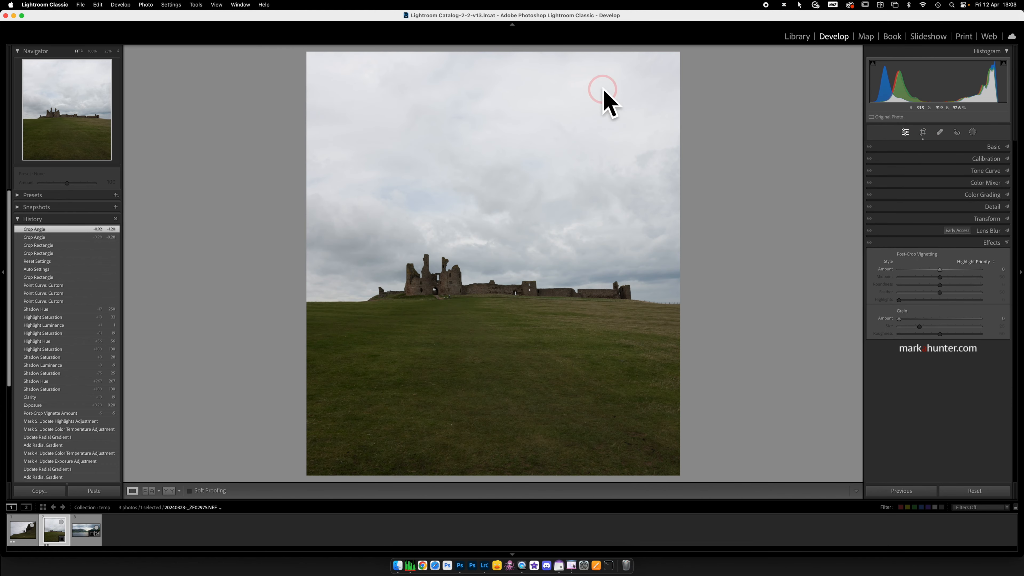
# Step: Add a linear gradient mask from the top of the castle photo, fading through the sky to just below the ruins
pyautogui.click(972, 133)
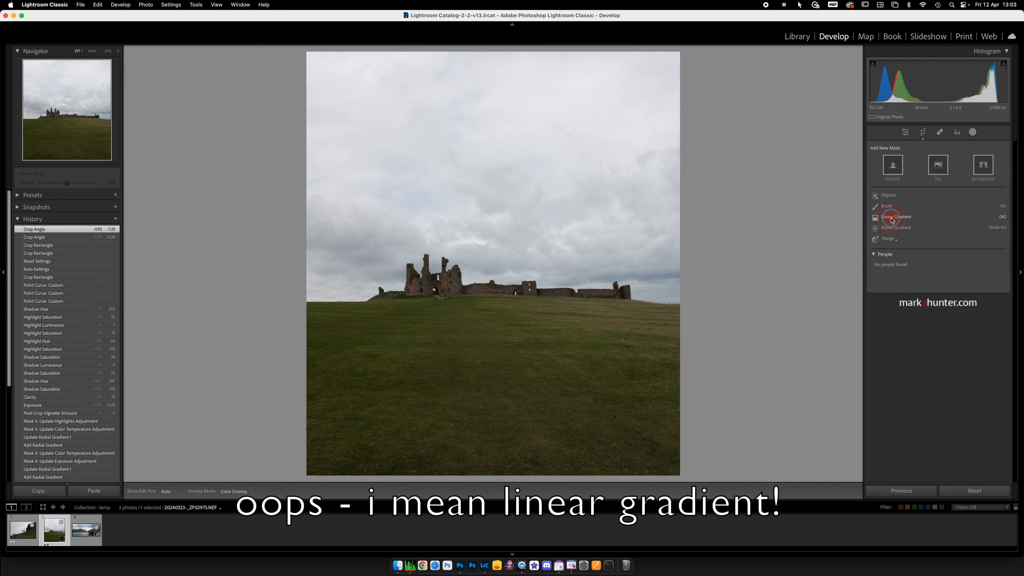
pyautogui.click(893, 220)
pyautogui.moveTo(475, 114); pyautogui.dragTo(476, 446)
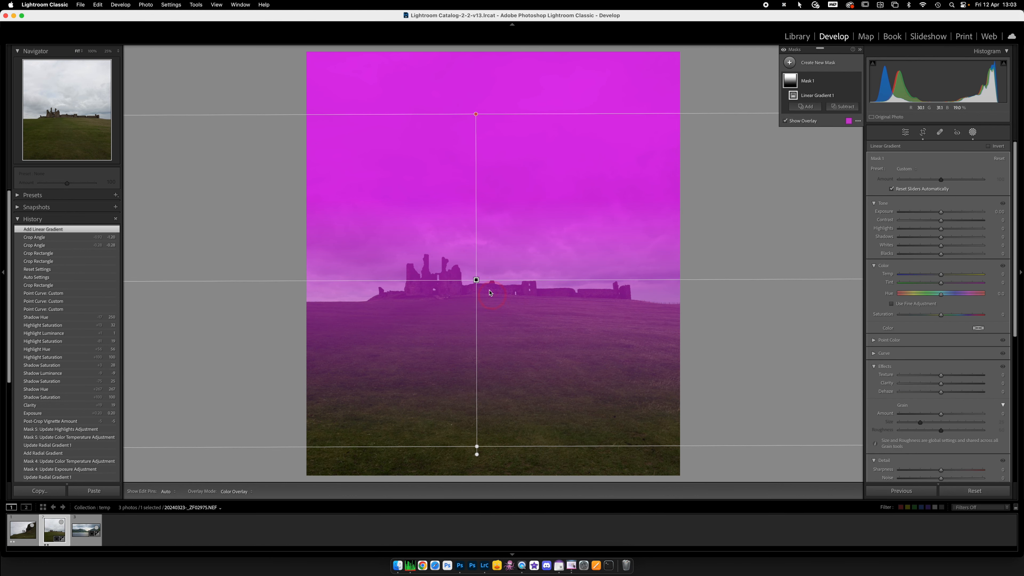
pyautogui.moveTo(477, 279); pyautogui.dragTo(488, 147)
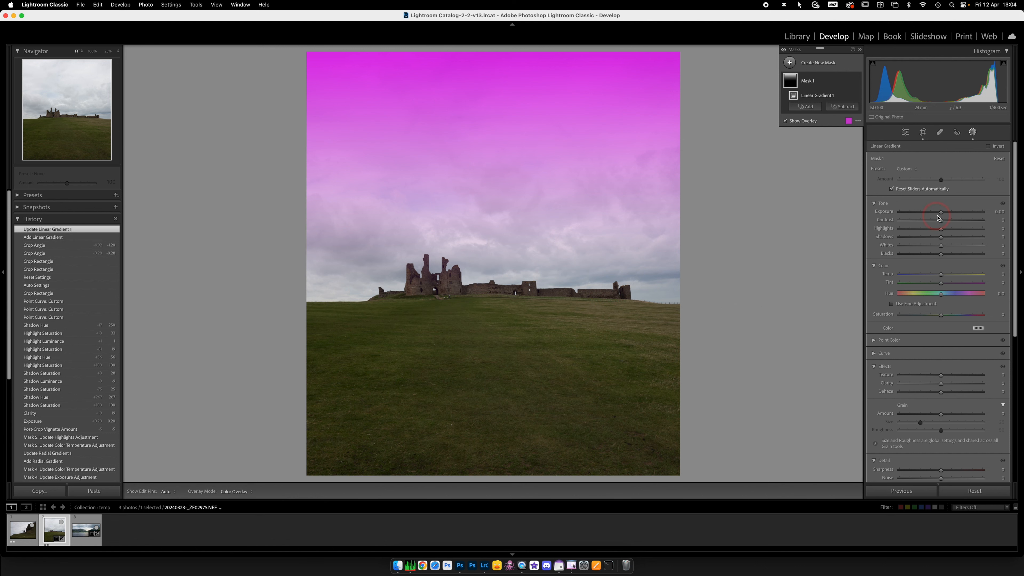
# Step: Darken and warm the sky gradient with exposure -0.38, highlights -68 and temperature 15
pyautogui.moveTo(941, 212); pyautogui.dragTo(942, 213)
pyautogui.moveTo(939, 212); pyautogui.dragTo(914, 229)
pyautogui.click(941, 230)
pyautogui.click(941, 275)
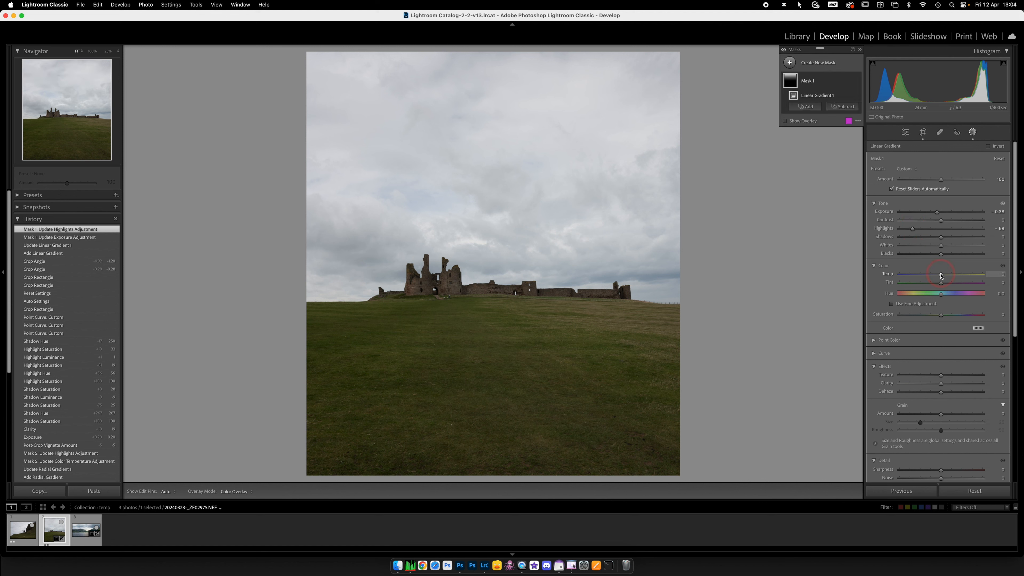
pyautogui.moveTo(942, 276); pyautogui.dragTo(948, 275)
pyautogui.moveTo(788, 225)
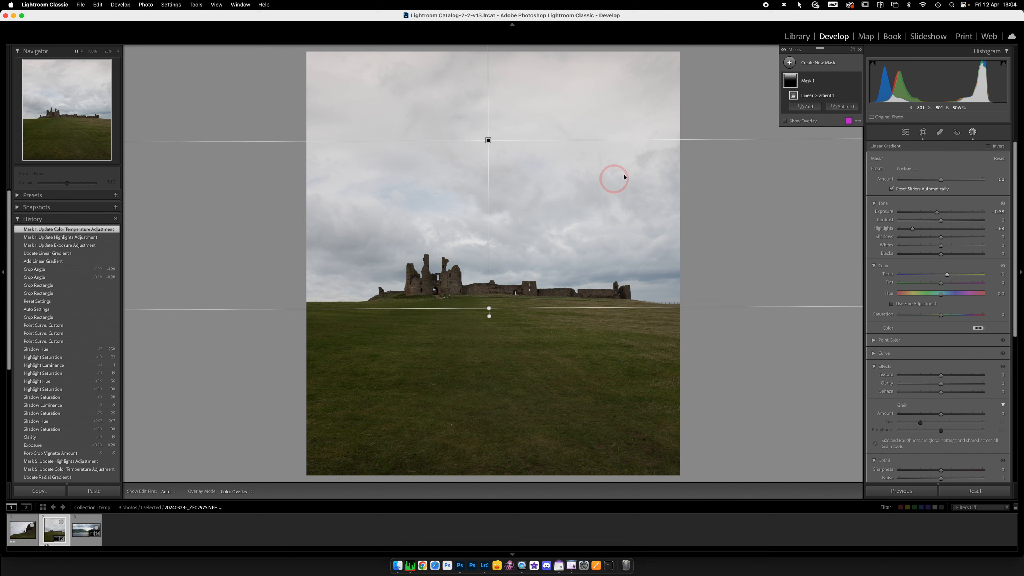
# Step: Add a wide radial gradient mask over the bright clouds in the upper-right sky of the castle photo
pyautogui.click(792, 69)
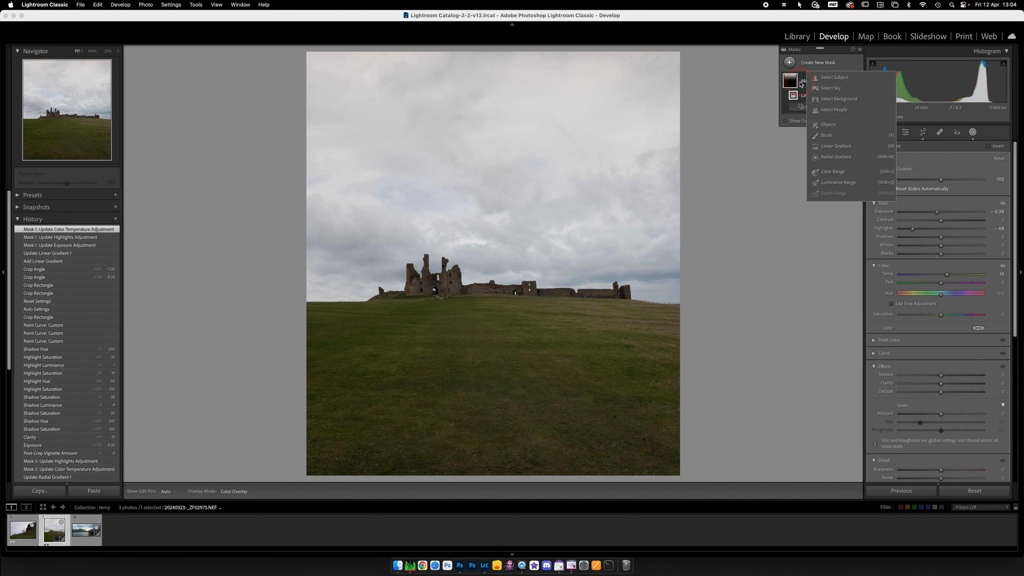
pyautogui.click(835, 156)
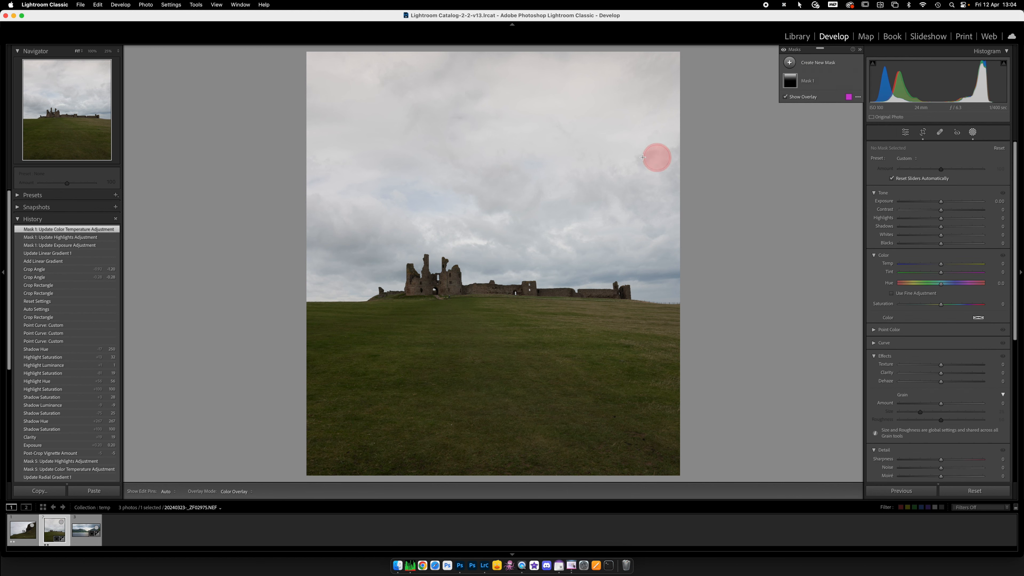
pyautogui.moveTo(506, 140); pyautogui.dragTo(652, 197)
pyautogui.moveTo(506, 141); pyautogui.dragTo(568, 149)
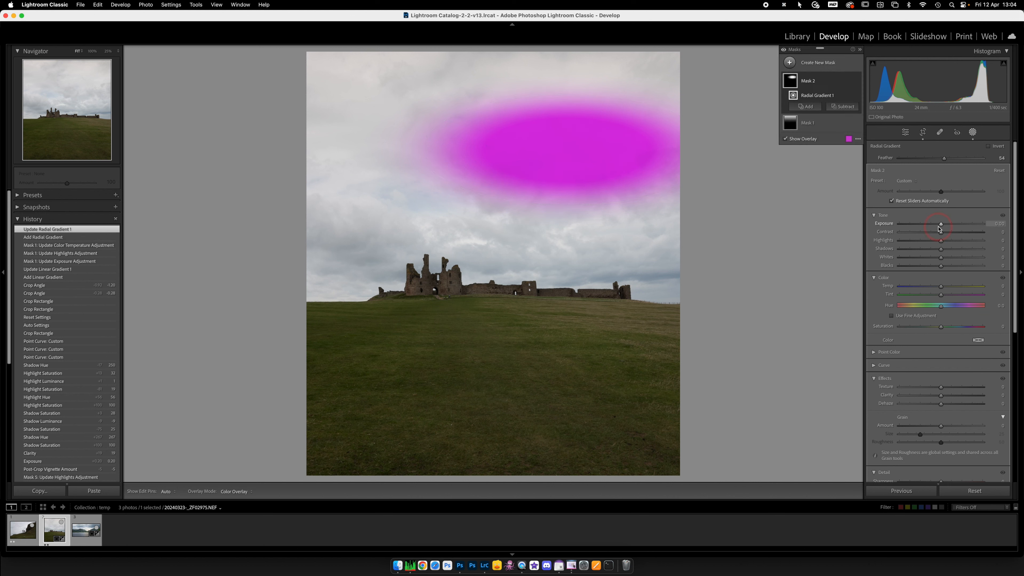
# Step: Brighten and warm the radial sky mask with highlights 21, temperature 16 and exposure 0.07
pyautogui.moveTo(941, 242); pyautogui.dragTo(950, 242)
pyautogui.click(942, 286)
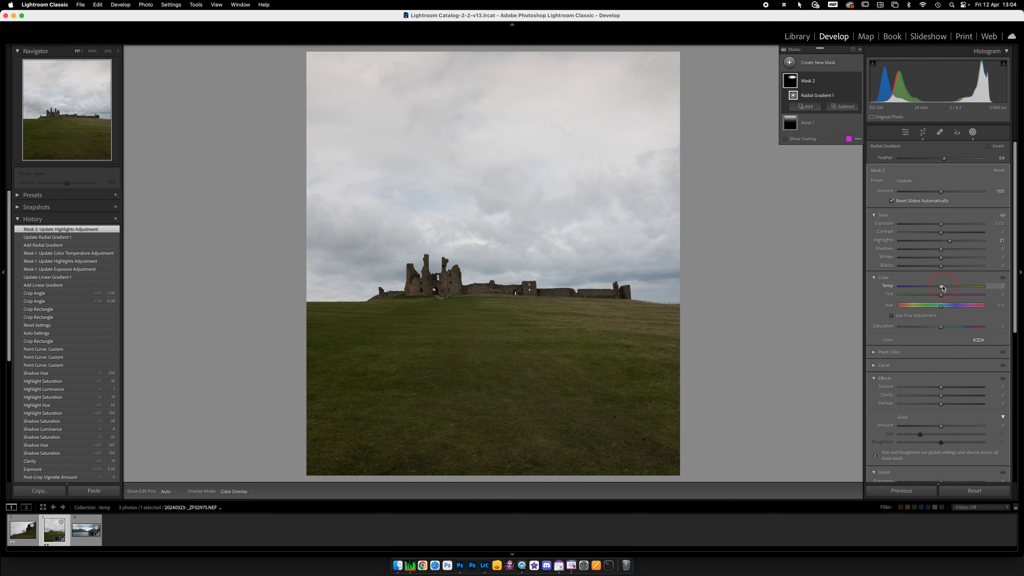
pyautogui.moveTo(942, 287); pyautogui.dragTo(949, 286)
pyautogui.moveTo(941, 224); pyautogui.dragTo(941, 224)
# Step: Add a second, smaller radial gradient mask and centre it on the wide radial mask in the upper-right sky
pyautogui.click(790, 62)
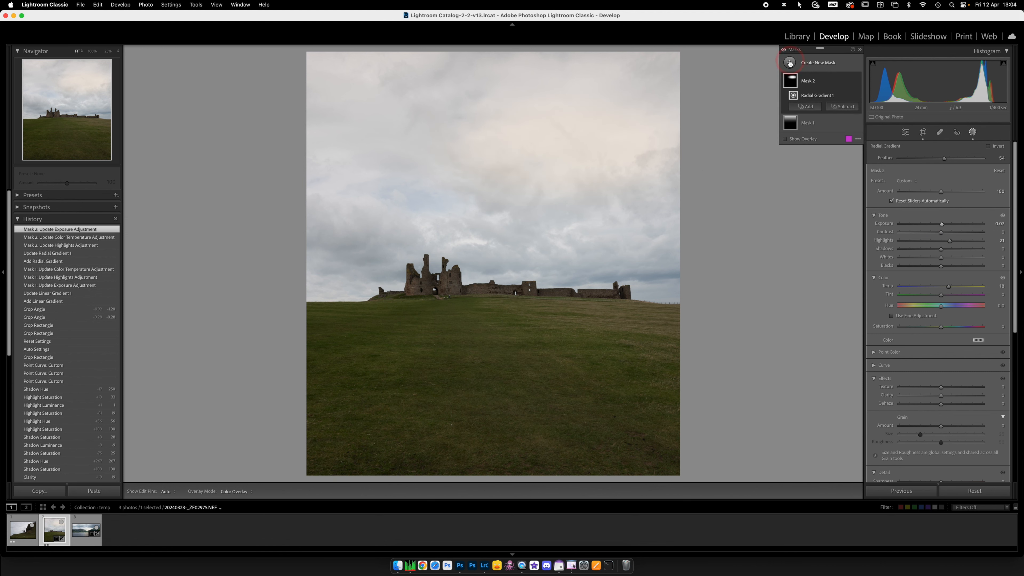
pyautogui.click(790, 62)
pyautogui.click(834, 157)
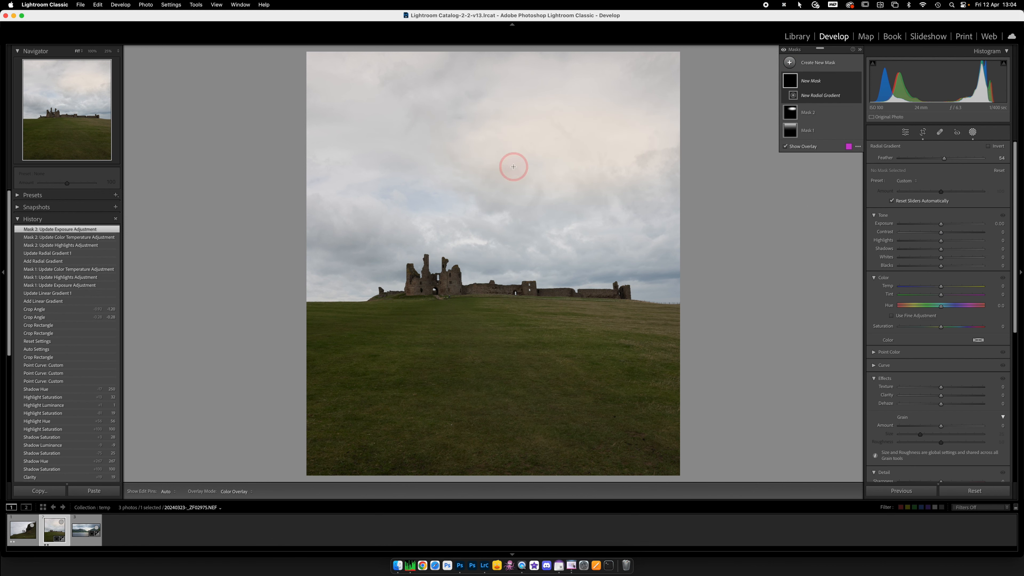
pyautogui.moveTo(424, 166); pyautogui.dragTo(484, 200)
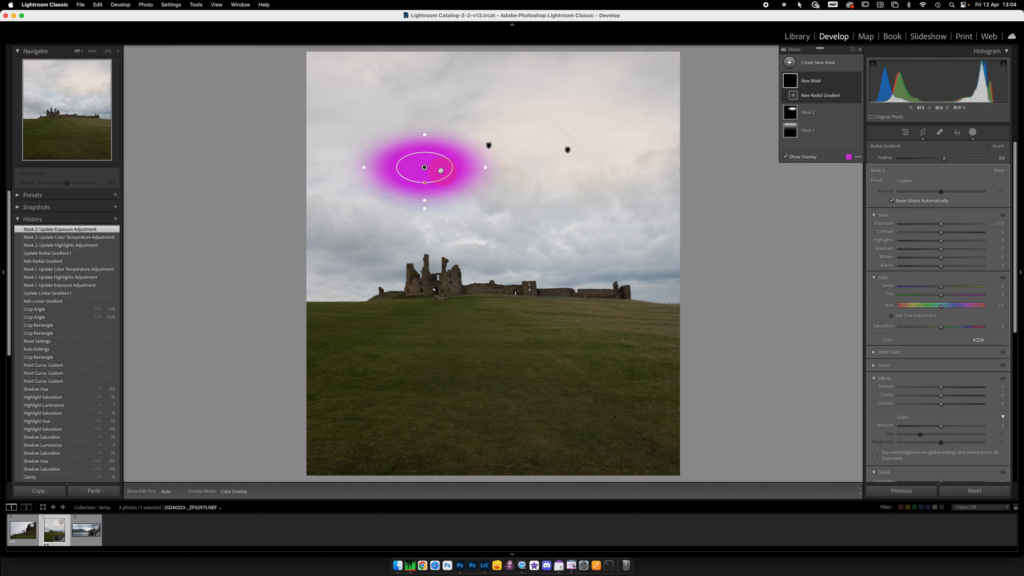
pyautogui.moveTo(425, 165); pyautogui.dragTo(568, 146)
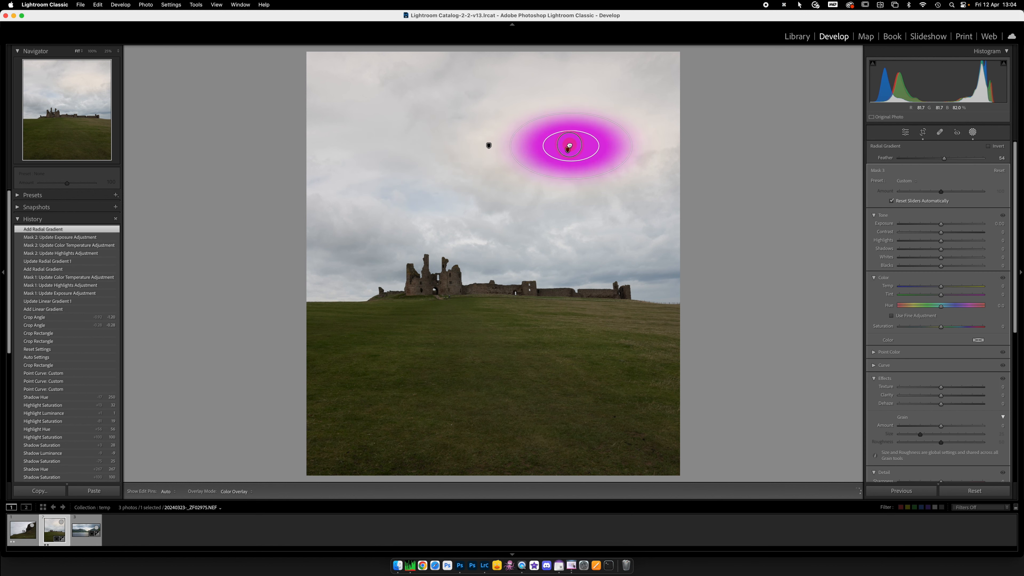
# Step: Set the smaller radial mask's feather to 100, exposure to 0.07 and temperature to 23
pyautogui.click(958, 166)
pyautogui.click(941, 226)
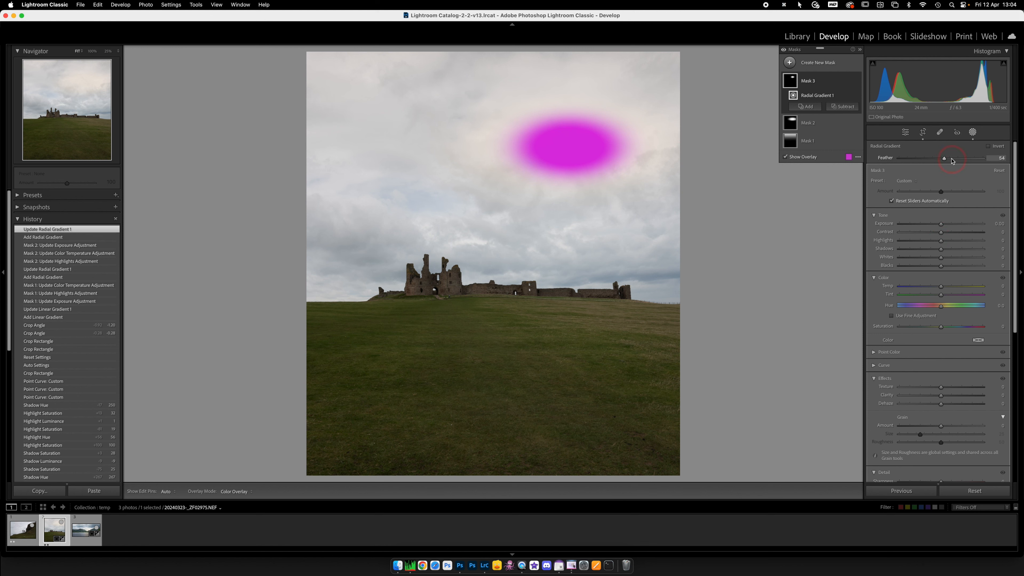
pyautogui.moveTo(944, 160); pyautogui.dragTo(986, 158)
pyautogui.click(946, 228)
pyautogui.moveTo(946, 229); pyautogui.dragTo(941, 225)
pyautogui.click(939, 286)
pyautogui.moveTo(942, 288); pyautogui.dragTo(953, 288)
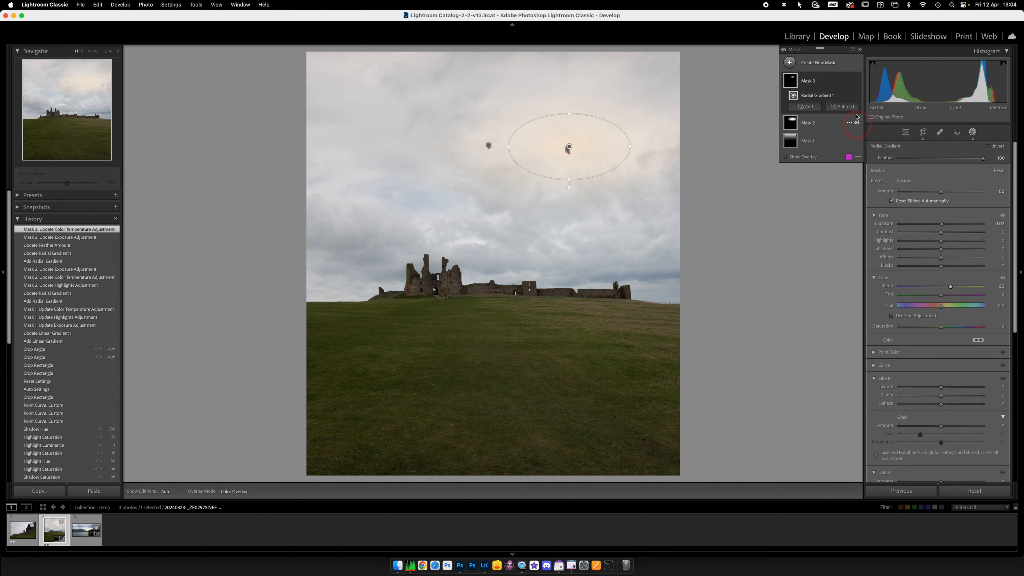
# Step: Set up a new brush mask with size 15, density 30, temperature 31 and exposure 0.18
pyautogui.click(790, 62)
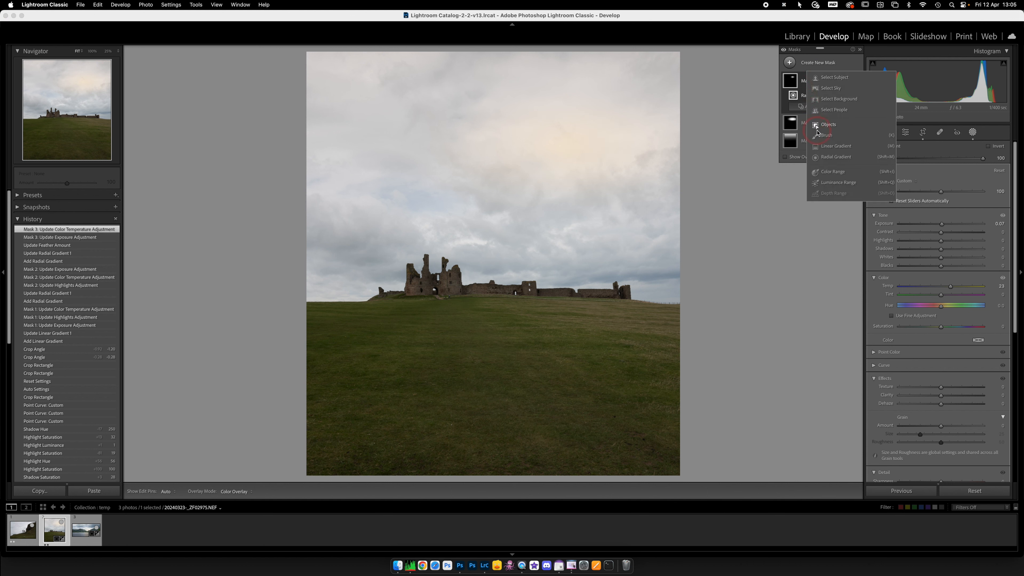
pyautogui.click(827, 136)
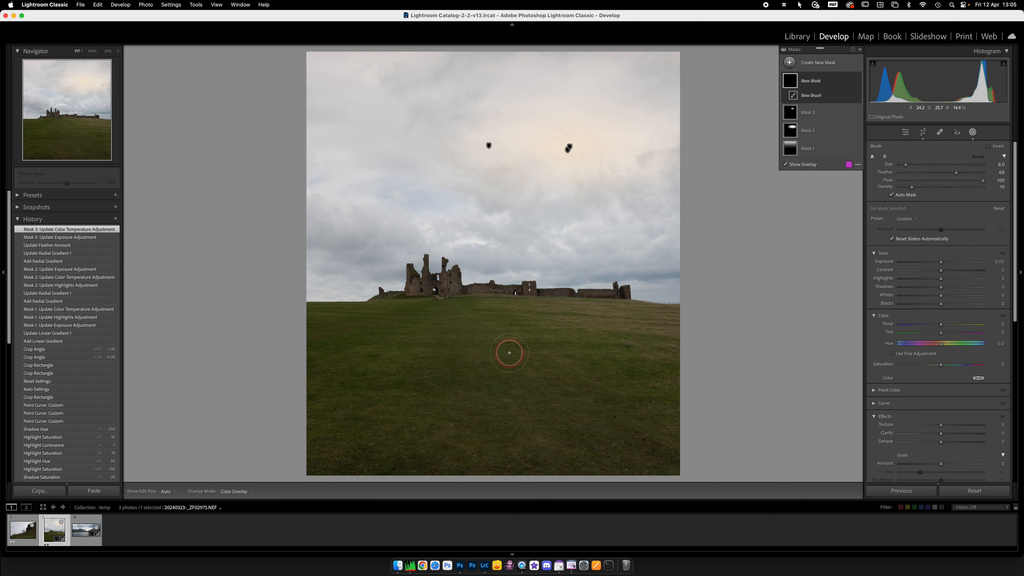
pyautogui.press(']')
pyautogui.press(']')
pyautogui.press(']')
pyautogui.press(']')
pyautogui.press(']')
pyautogui.press(']')
pyautogui.press(']')
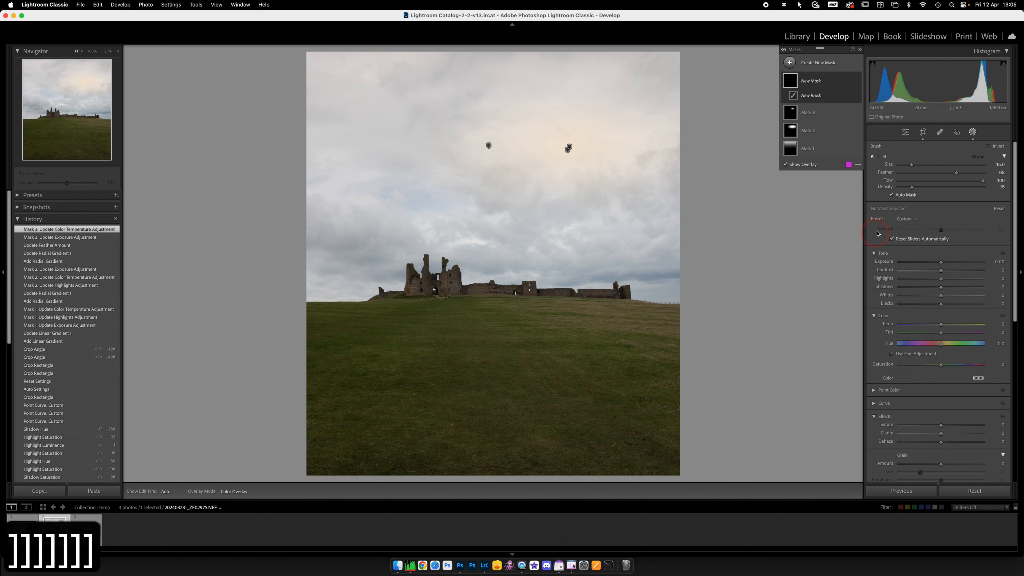
pyautogui.moveTo(922, 189); pyautogui.dragTo(924, 187)
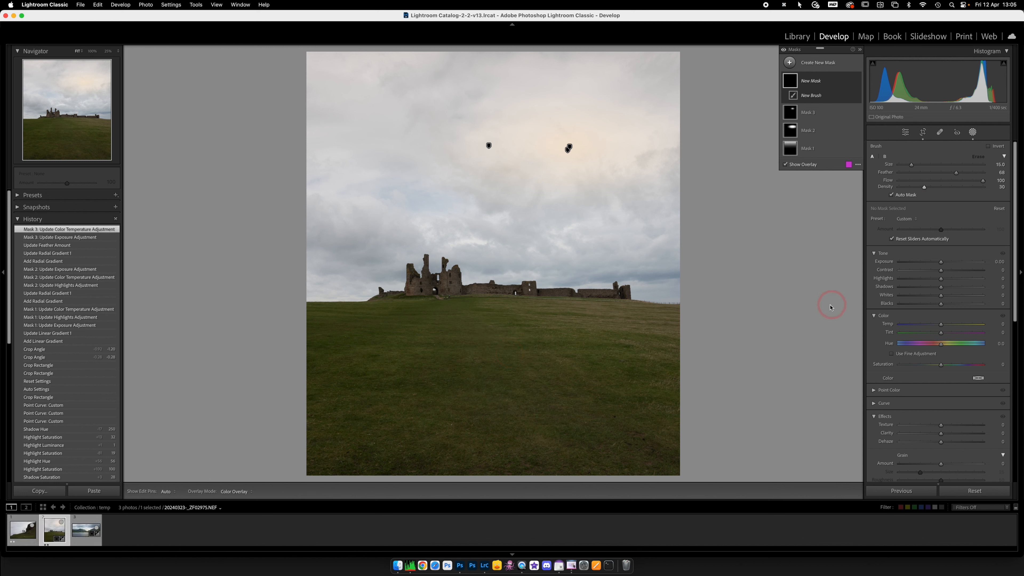
pyautogui.moveTo(941, 324); pyautogui.dragTo(954, 324)
pyautogui.moveTo(944, 263); pyautogui.dragTo(943, 262)
# Step: Brush warm light over the right side of the grass below the ruins, check its coverage with the overlay, and leave masking
pyautogui.moveTo(520, 329)
pyautogui.mouseDown()
pyautogui.moveTo(666, 451)
pyautogui.moveTo(645, 433)
pyautogui.mouseUp()
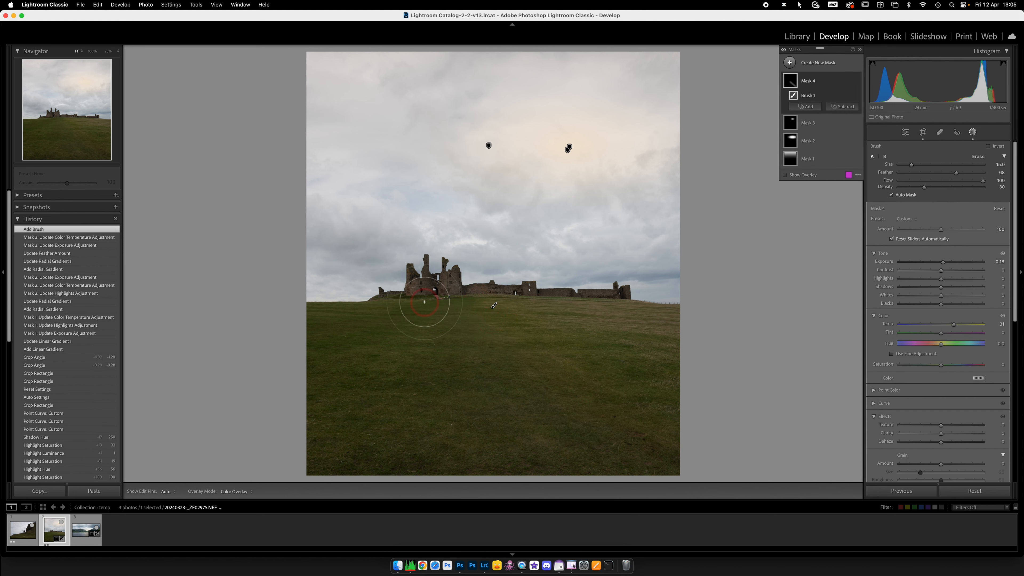
pyautogui.press('h')
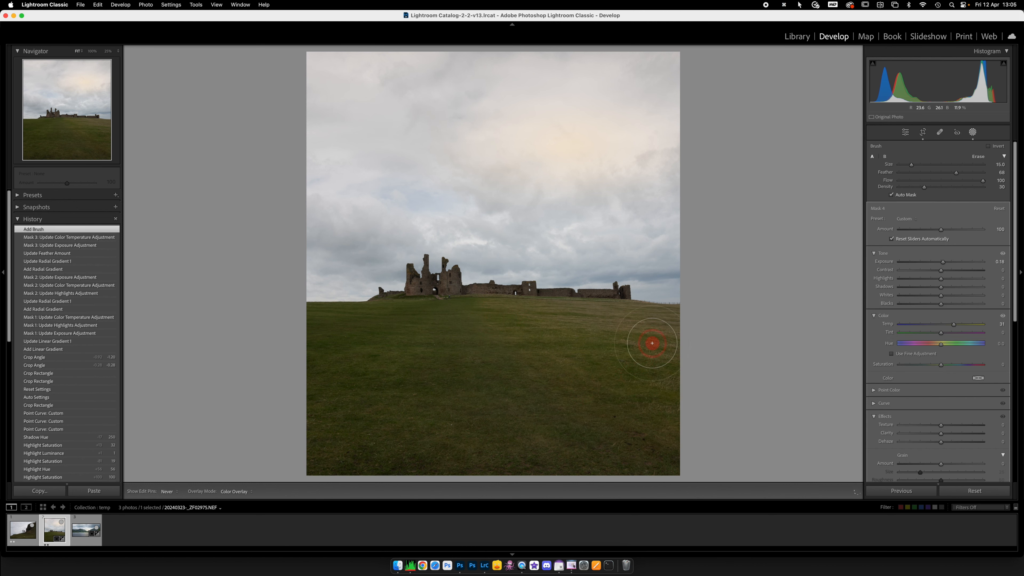
pyautogui.moveTo(643, 339)
pyautogui.mouseDown()
pyautogui.moveTo(590, 363)
pyautogui.moveTo(496, 309)
pyautogui.moveTo(617, 464)
pyautogui.mouseUp()
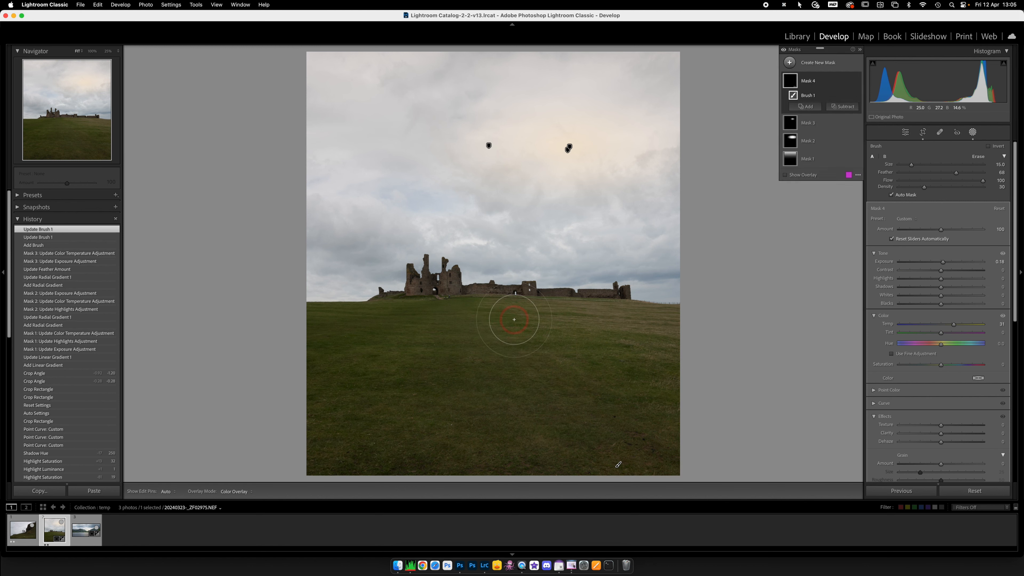
pyautogui.press('h')
pyautogui.moveTo(612, 444)
pyautogui.mouseDown()
pyautogui.moveTo(543, 337)
pyautogui.moveTo(661, 497)
pyautogui.mouseUp()
pyautogui.moveTo(524, 328)
pyautogui.mouseDown()
pyautogui.moveTo(637, 430)
pyautogui.moveTo(649, 406)
pyautogui.moveTo(632, 368)
pyautogui.moveTo(665, 359)
pyautogui.moveTo(658, 384)
pyautogui.mouseUp()
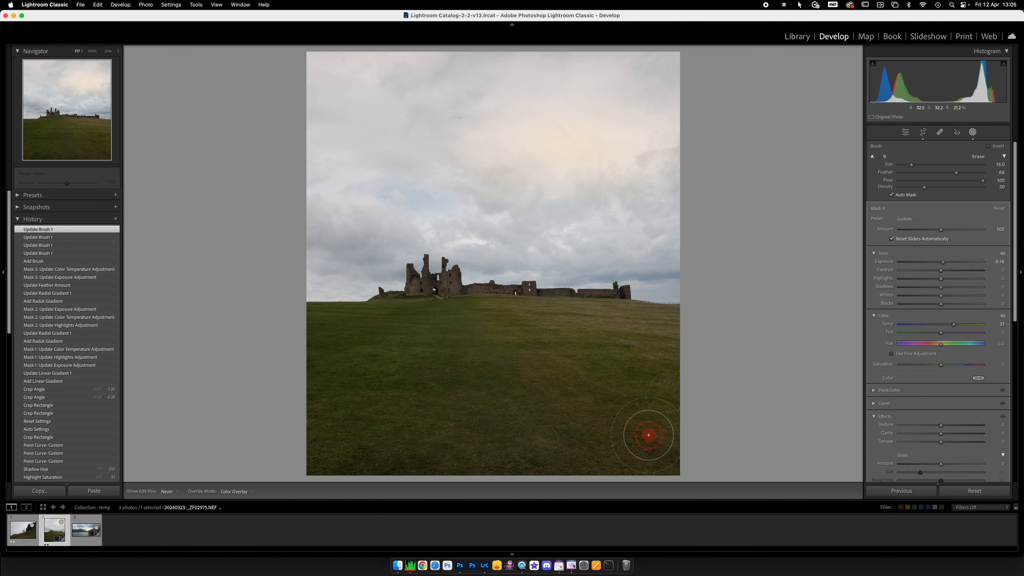
pyautogui.moveTo(609, 350); pyautogui.dragTo(617, 366)
pyautogui.moveTo(582, 333); pyautogui.dragTo(641, 417)
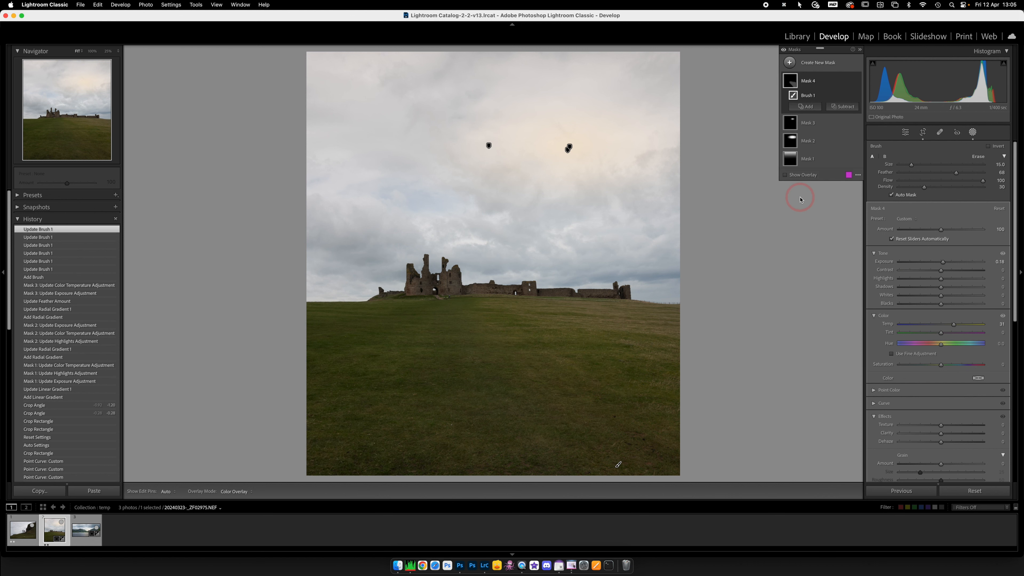
pyautogui.press('o')
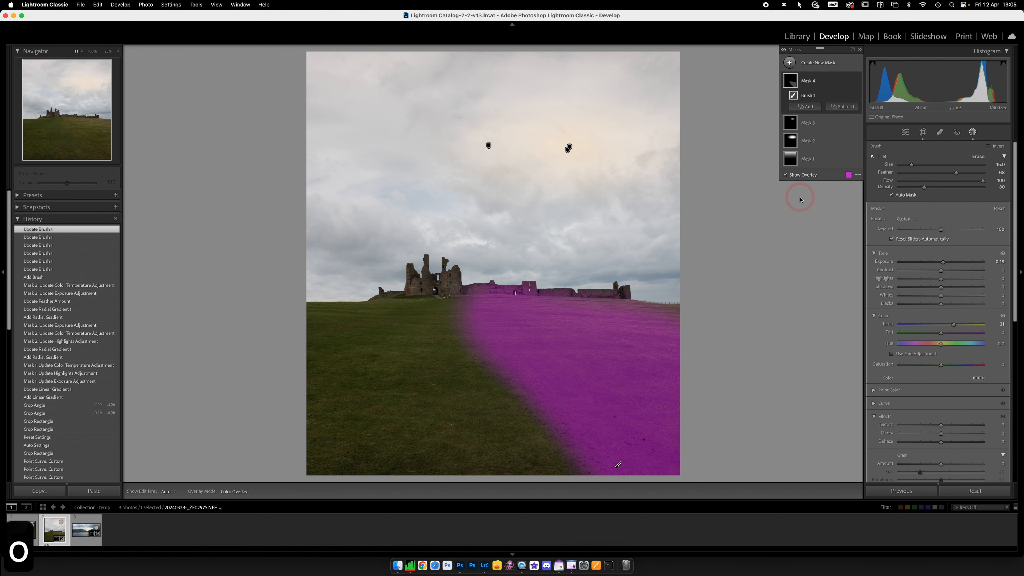
pyautogui.press('o')
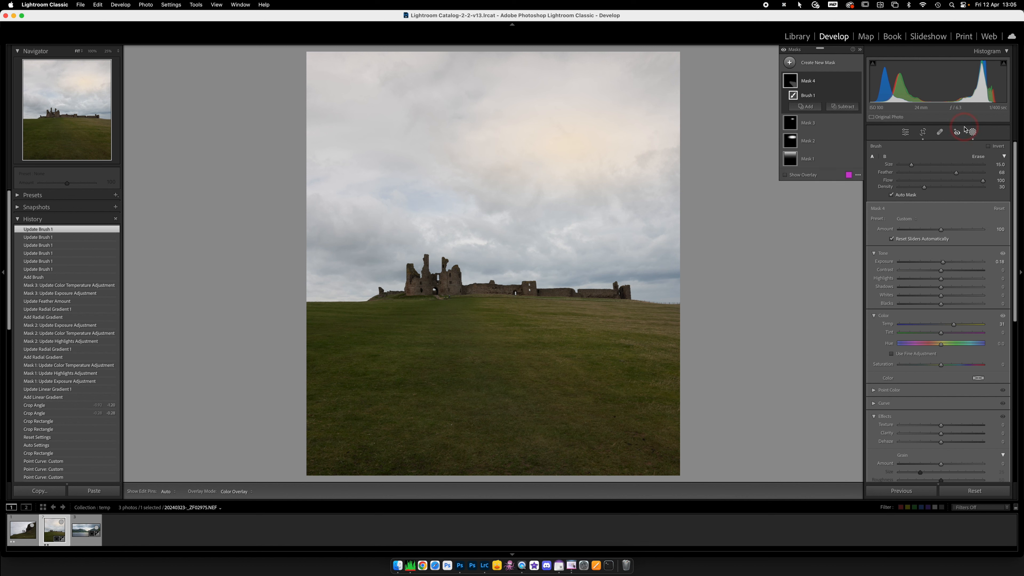
pyautogui.click(972, 133)
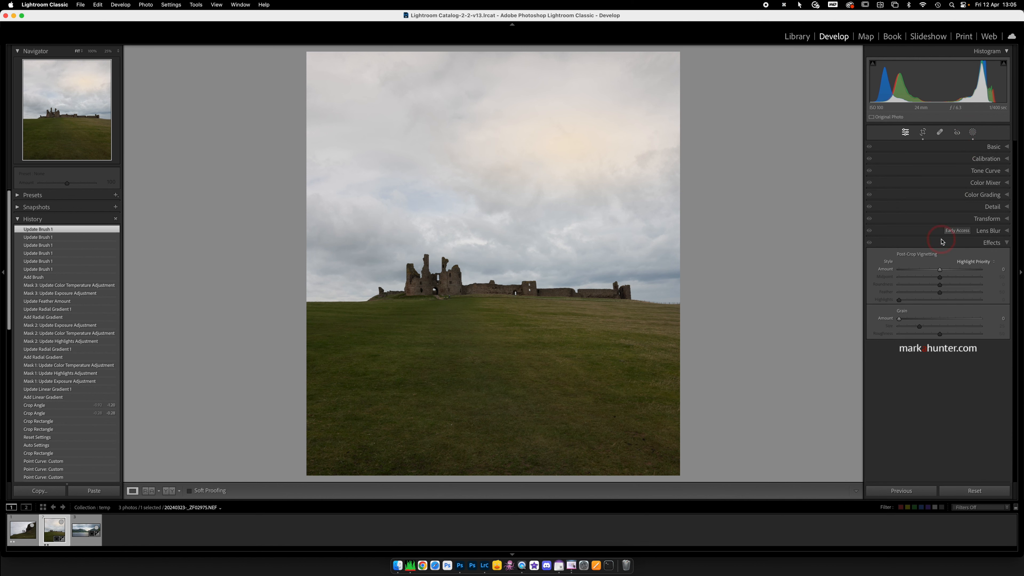
# Step: Set the castle photo's global exposure to +0.10, shadows to +17 and clarity to +23
pyautogui.click(1008, 148)
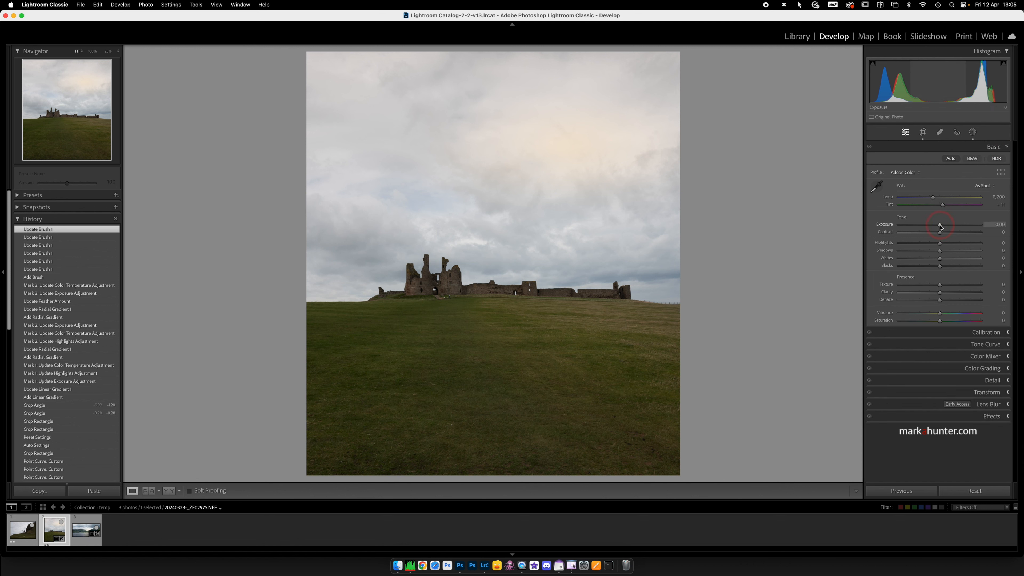
pyautogui.moveTo(939, 225); pyautogui.dragTo(946, 252)
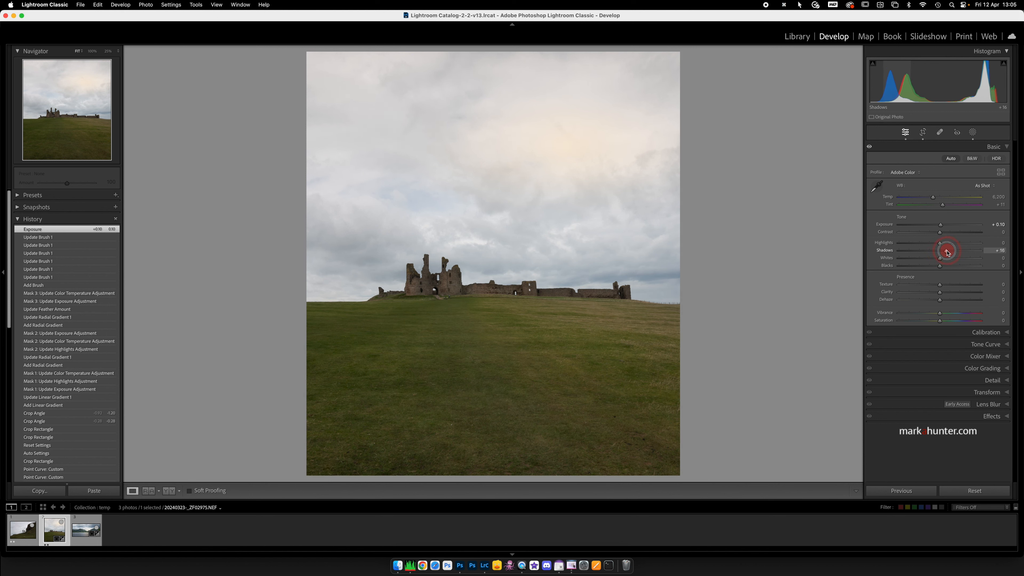
pyautogui.moveTo(948, 252); pyautogui.dragTo(948, 251)
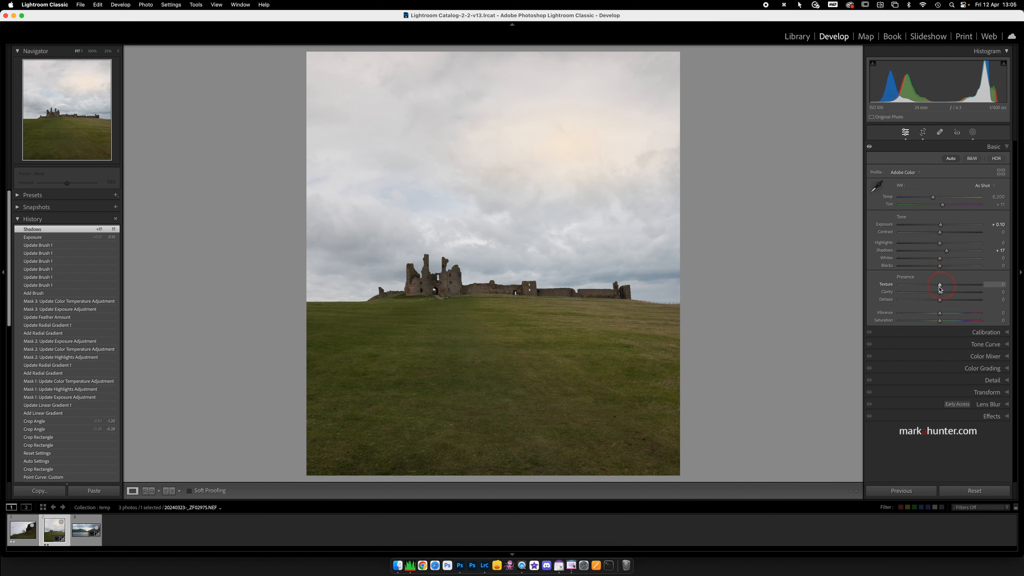
pyautogui.moveTo(941, 292); pyautogui.dragTo(948, 294)
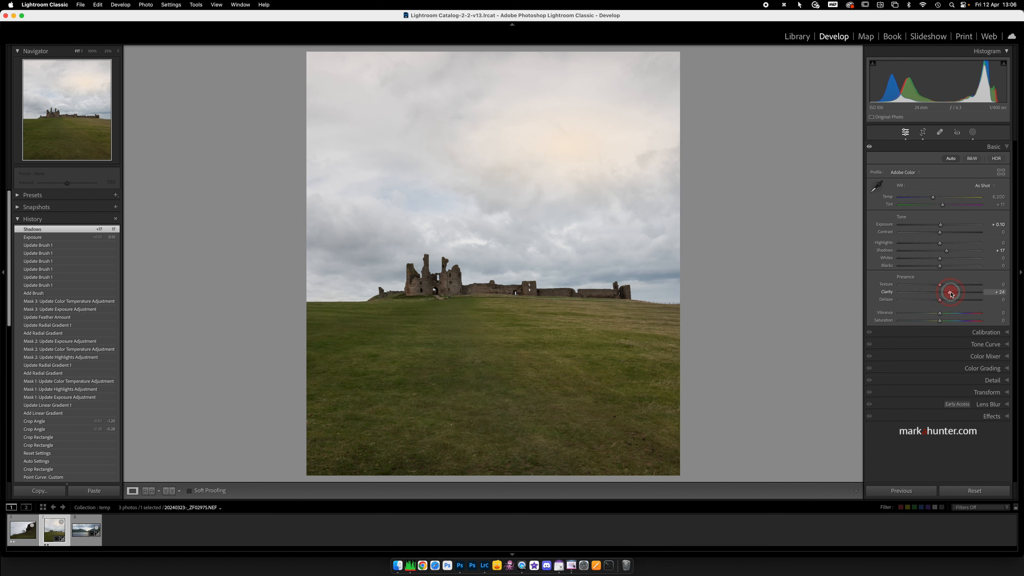
pyautogui.moveTo(950, 294); pyautogui.dragTo(950, 294)
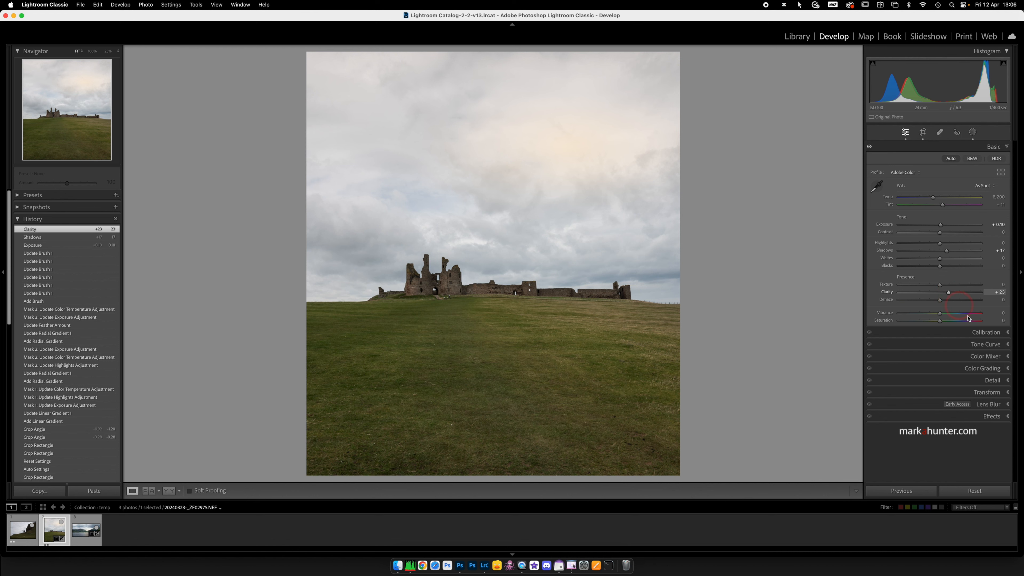
# Step: Add a slight post-crop vignette with an amount of -3 to the castle photo
pyautogui.click(1007, 417)
pyautogui.moveTo(940, 271)
pyautogui.mouseDown()
pyautogui.moveTo(929, 271)
pyautogui.moveTo(939, 270)
pyautogui.mouseUp()
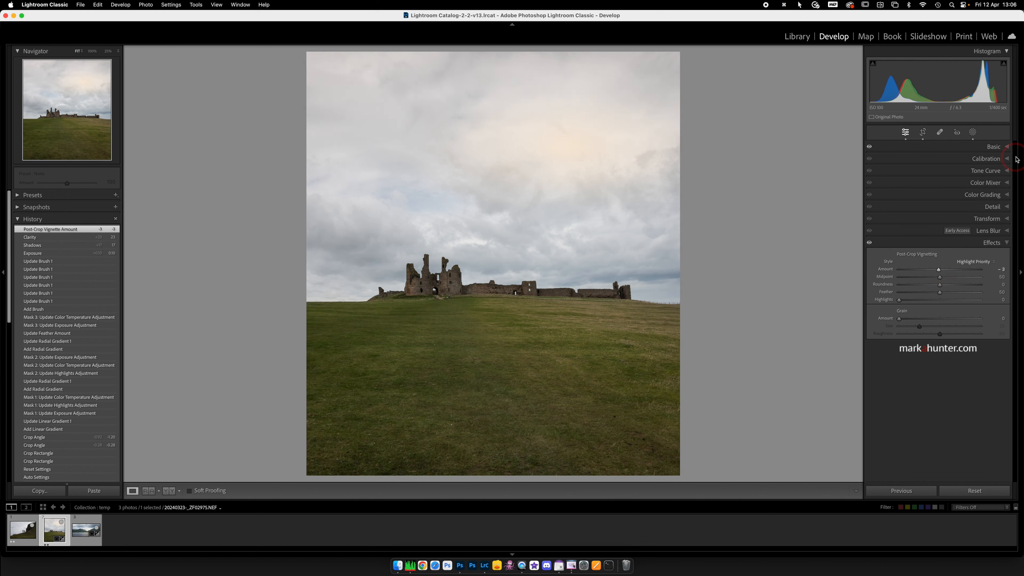
pyautogui.click(1007, 148)
# Step: Add a large radial gradient mask extending beyond the photo's edges and move it to centre just above the ruins
pyautogui.click(972, 132)
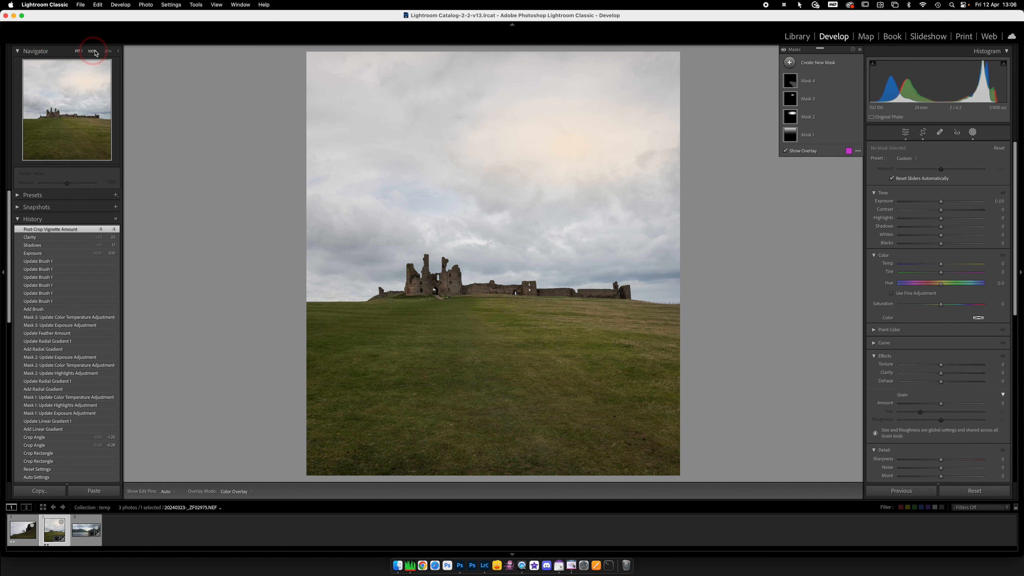
pyautogui.click(107, 51)
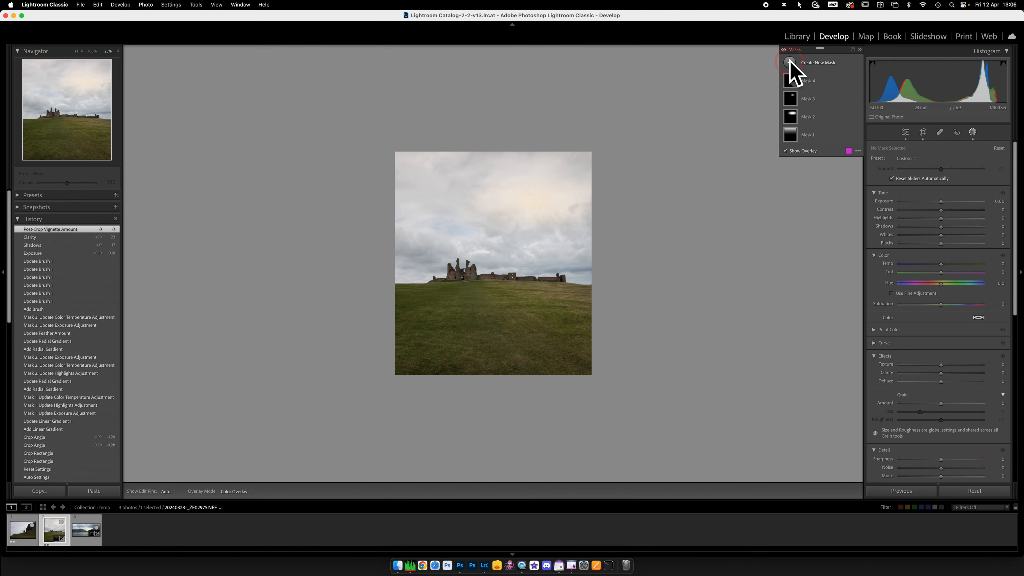
pyautogui.click(789, 64)
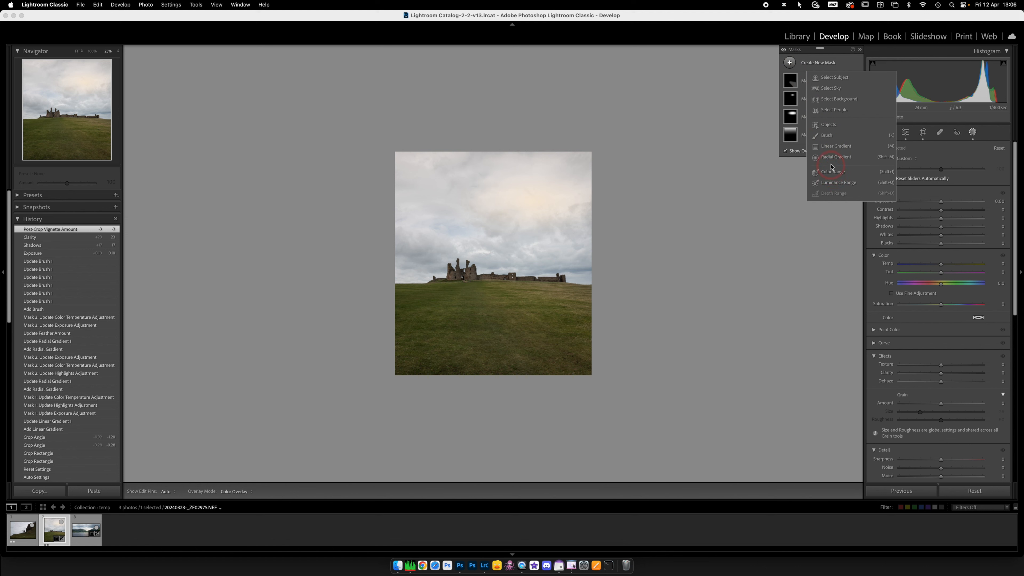
pyautogui.click(829, 158)
pyautogui.moveTo(427, 225); pyautogui.dragTo(555, 380)
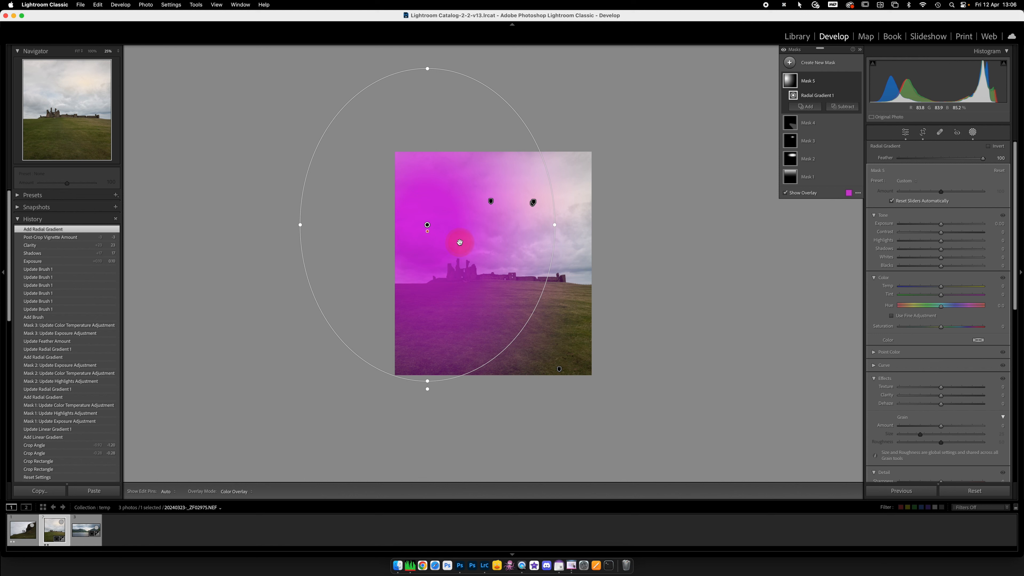
pyautogui.moveTo(441, 230); pyautogui.dragTo(519, 261)
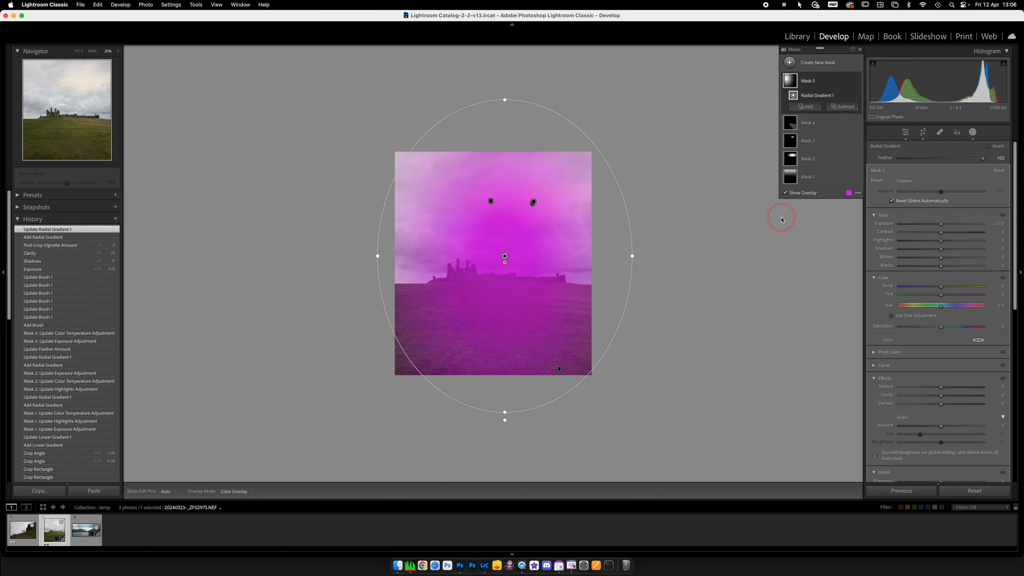
# Step: Invert the large radial mask, recentre it on the grass just below the ruins, and reduce its height into a wider ellipse
pyautogui.click(987, 147)
pyautogui.moveTo(505, 254); pyautogui.dragTo(491, 308)
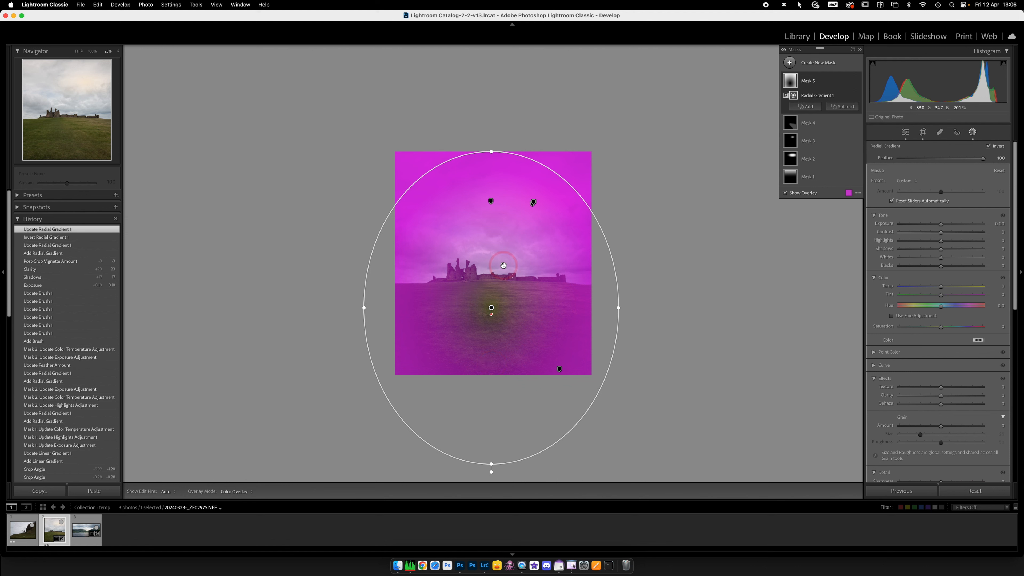
pyautogui.click(490, 190)
pyautogui.moveTo(490, 190); pyautogui.dragTo(490, 190)
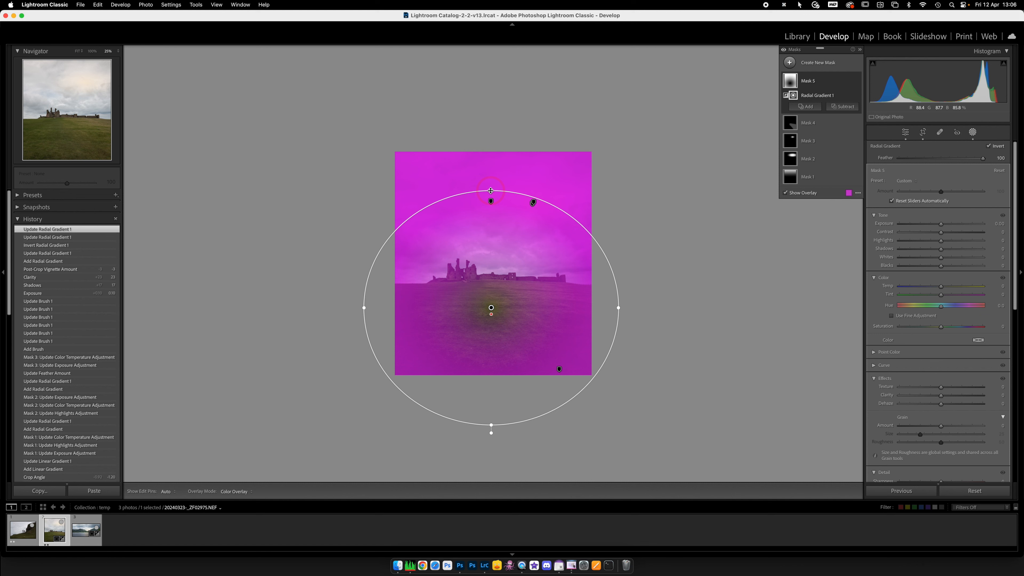
# Step: Subtract a vertical linear gradient from the large radial mask, running from just above the ruins down to the lower grass
pyautogui.click(842, 106)
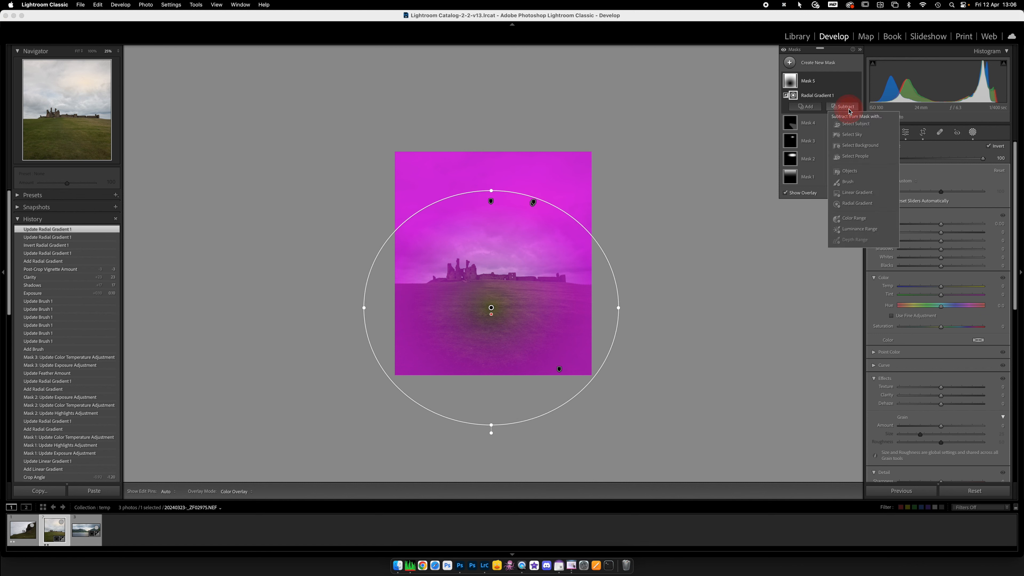
pyautogui.click(856, 193)
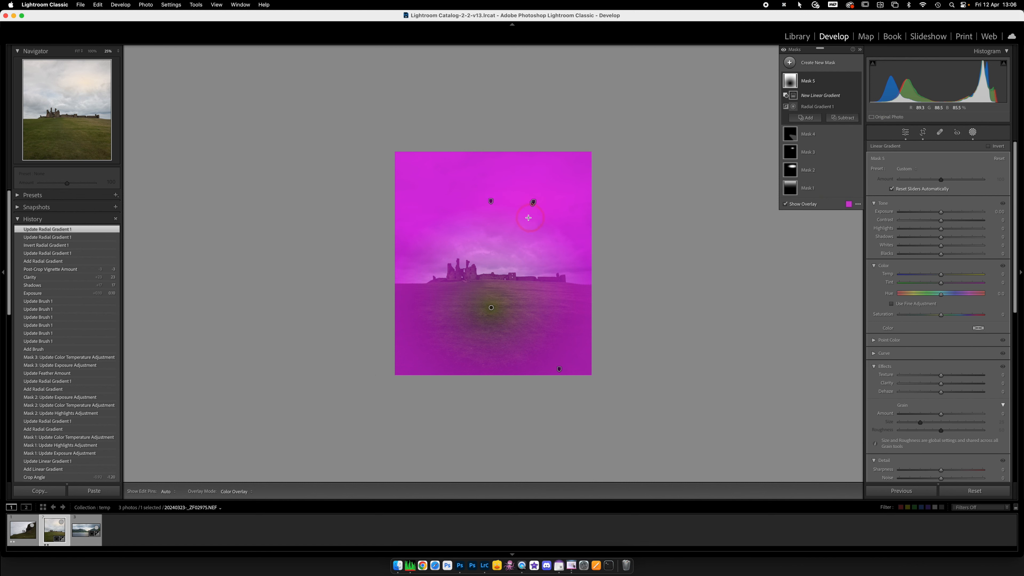
pyautogui.moveTo(495, 253); pyautogui.dragTo(496, 362)
pyautogui.click(826, 94)
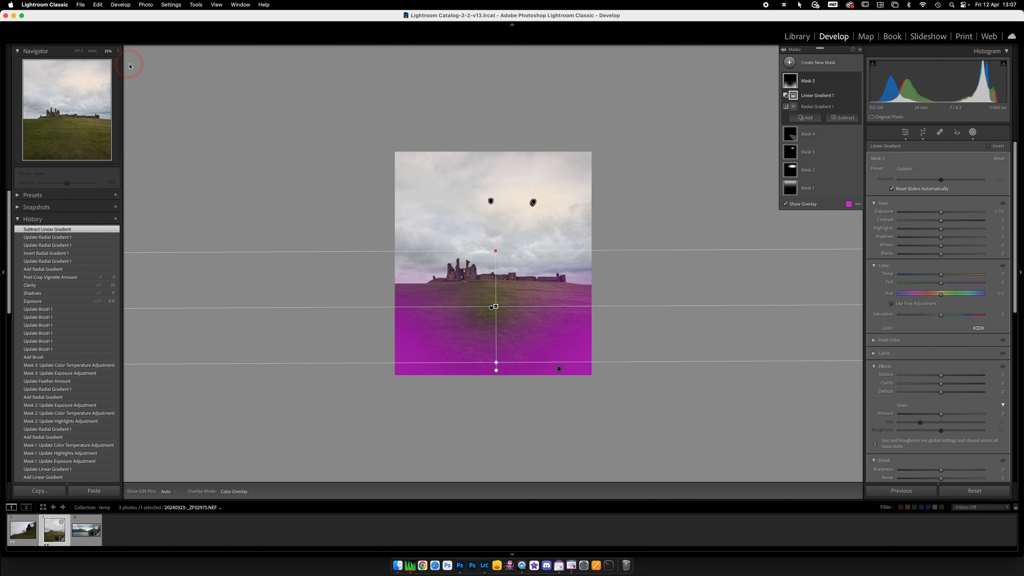
# Step: Fit the castle photo to the view and darken the combined foreground mask to an exposure of -0.65
pyautogui.click(77, 52)
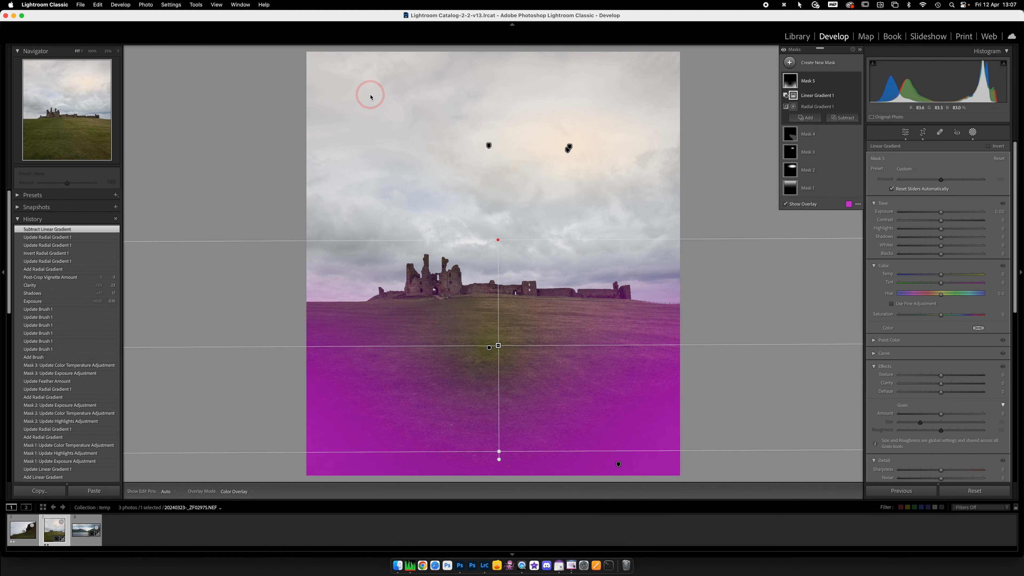
pyautogui.click(941, 213)
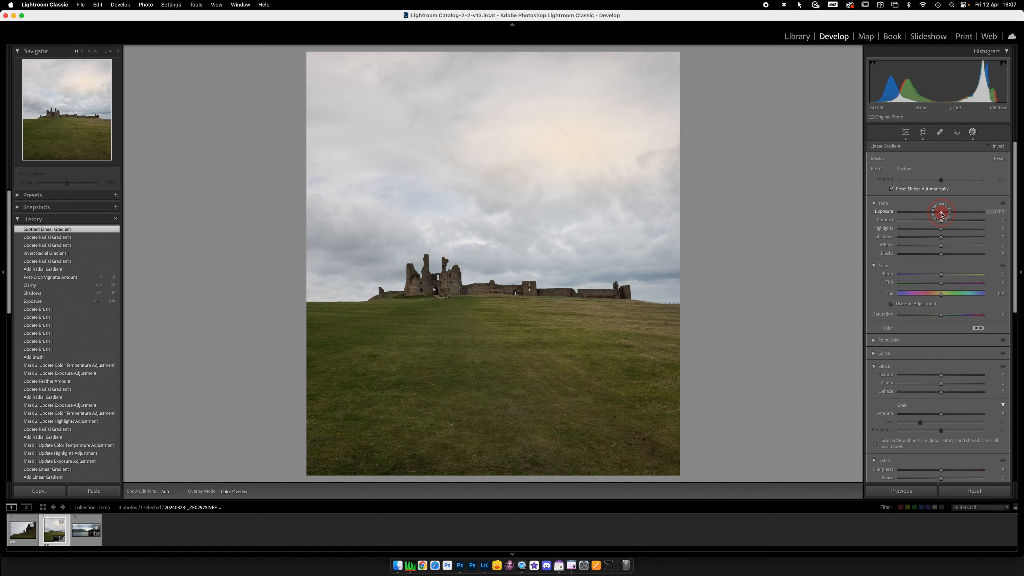
pyautogui.moveTo(939, 215)
pyautogui.mouseDown()
pyautogui.moveTo(926, 215)
pyautogui.moveTo(936, 215)
pyautogui.mouseUp()
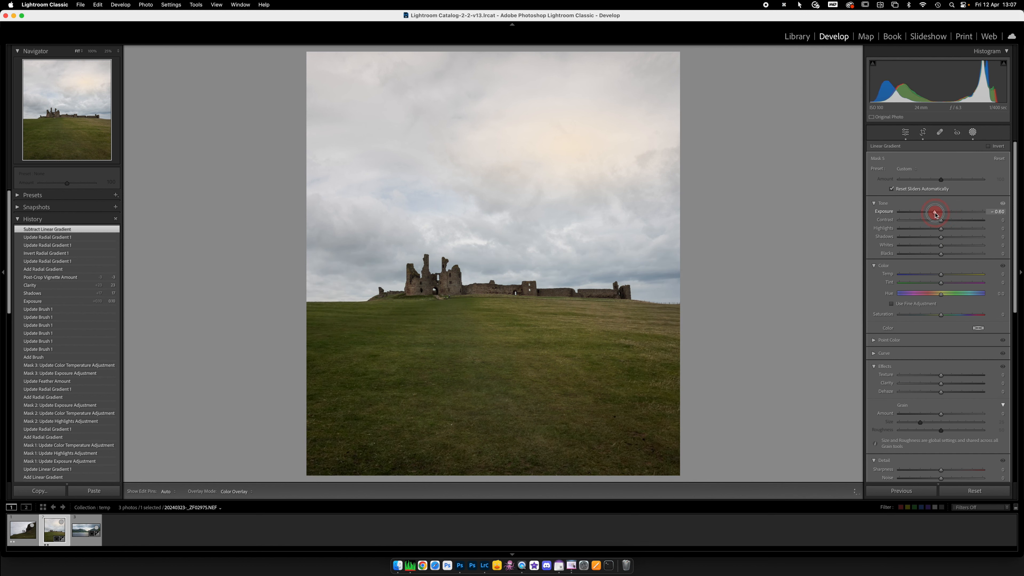
pyautogui.moveTo(935, 215); pyautogui.dragTo(935, 214)
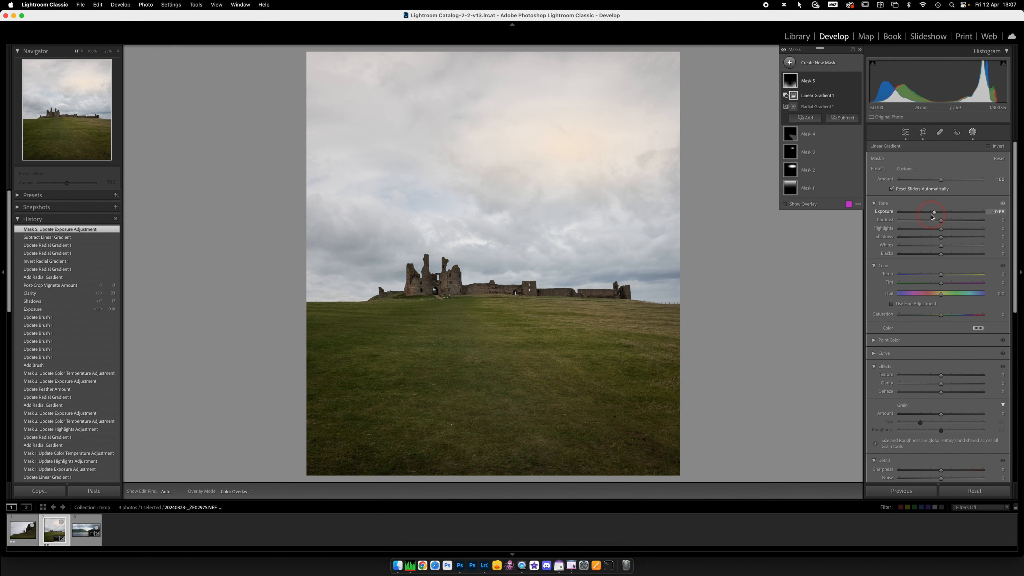
# Step: Add a sky mask to the castle photo, subtract a second sky selection from it, and invert the subtracted selection to clean the ruins' edges
pyautogui.click(789, 63)
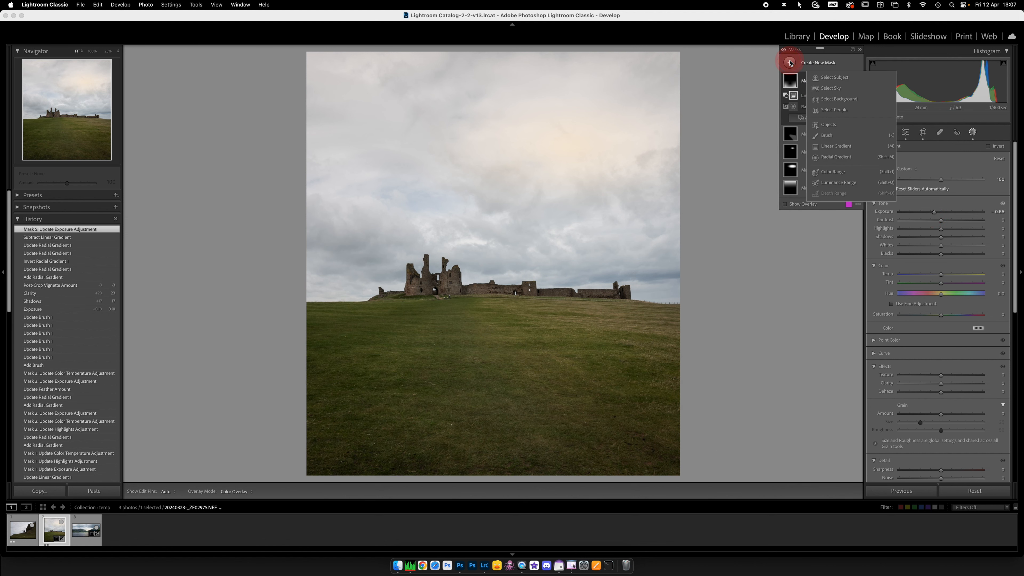
pyautogui.click(832, 92)
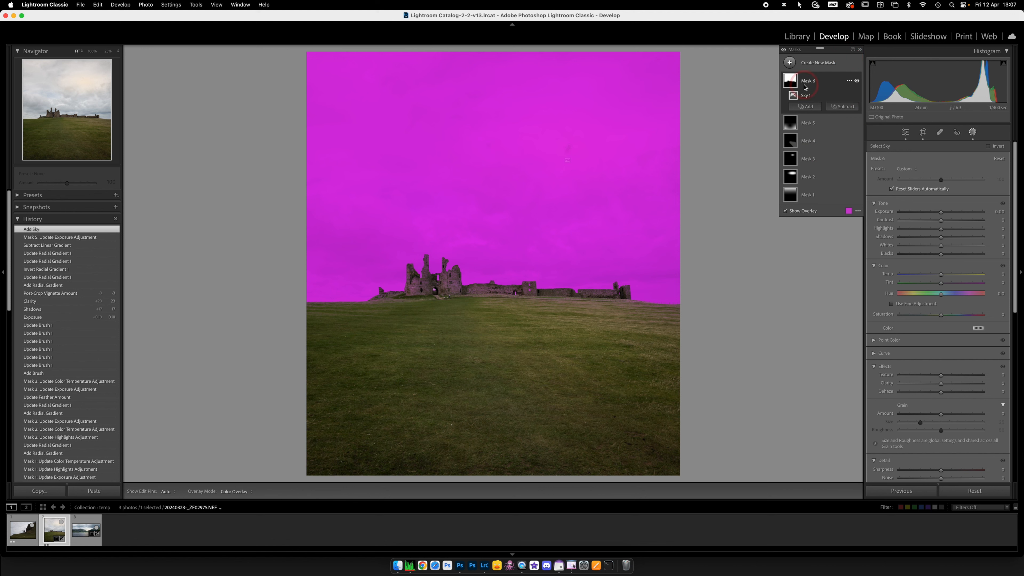
pyautogui.click(844, 107)
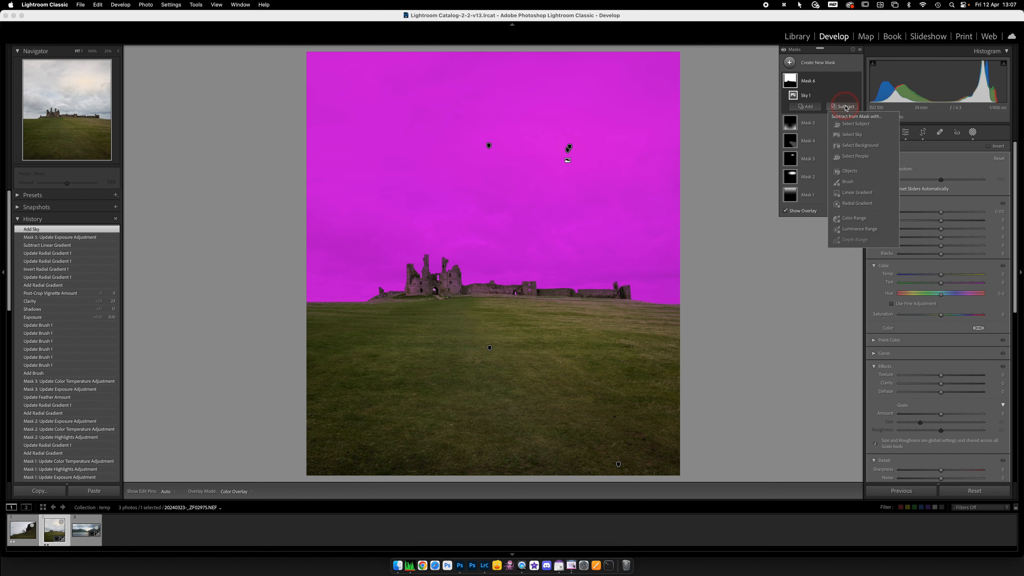
pyautogui.click(852, 134)
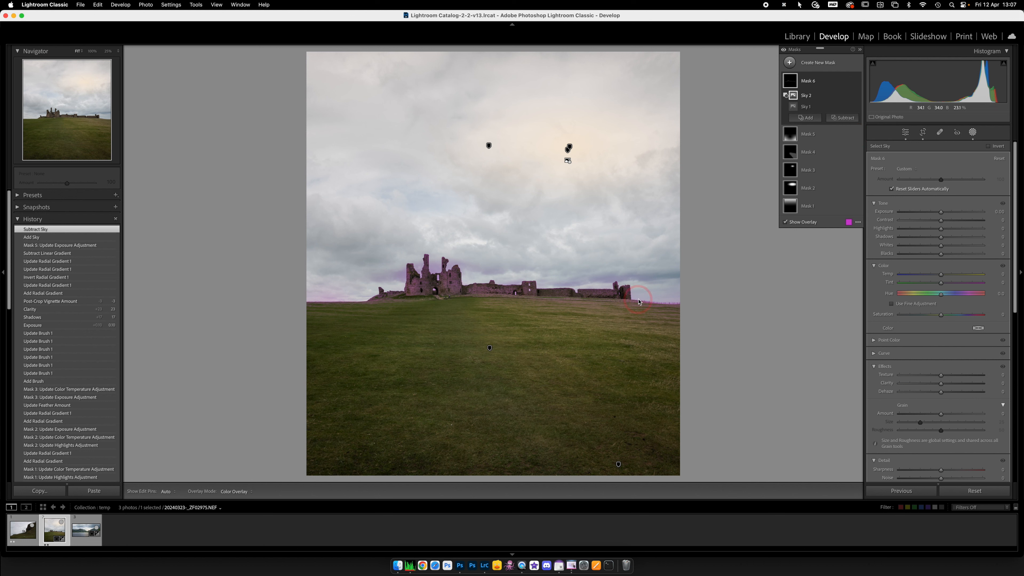
pyautogui.click(849, 97)
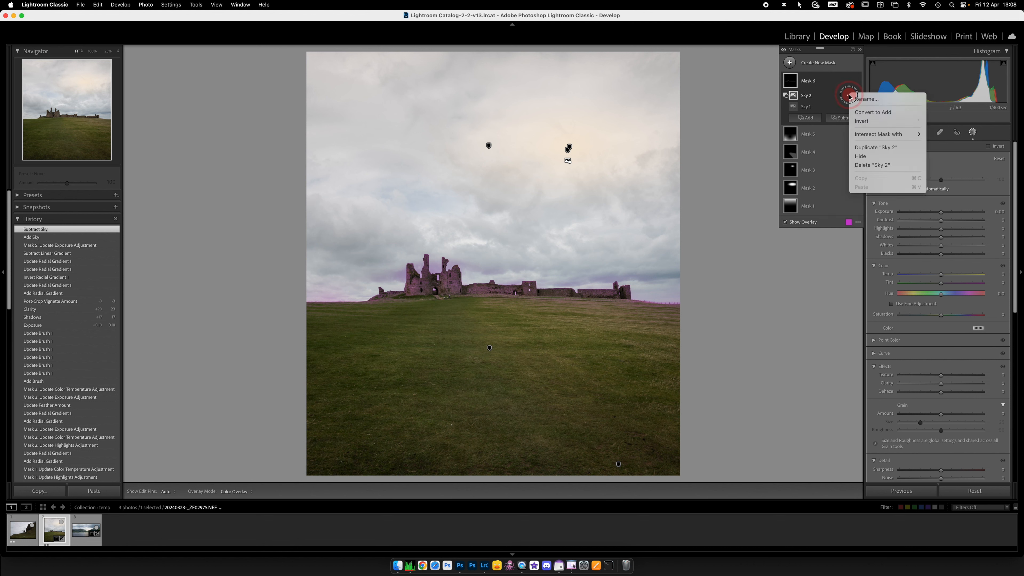
pyautogui.click(870, 121)
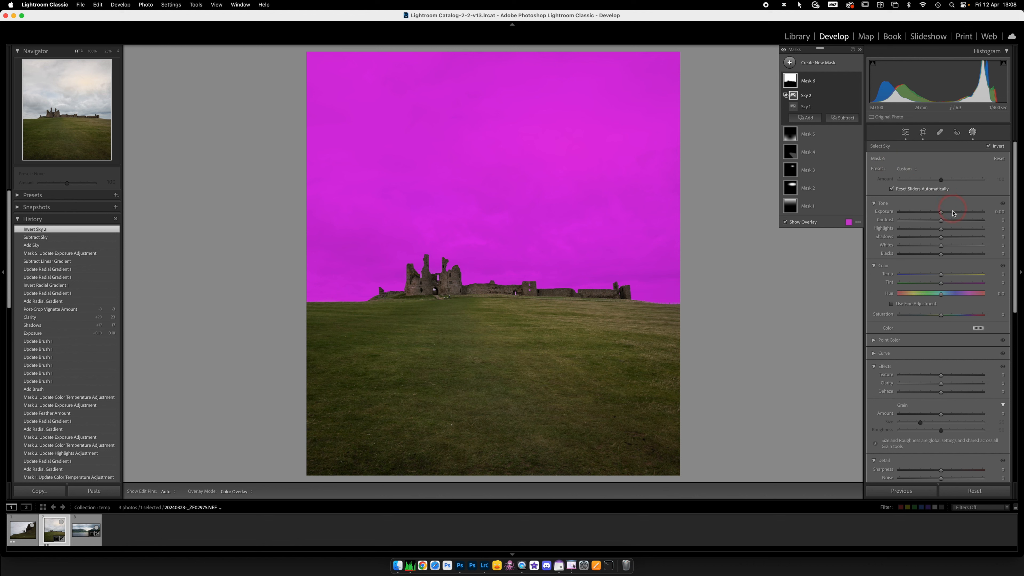
# Step: Set the sky mask's highlights to -57 and its clarity to 40
pyautogui.moveTo(940, 230); pyautogui.dragTo(917, 228)
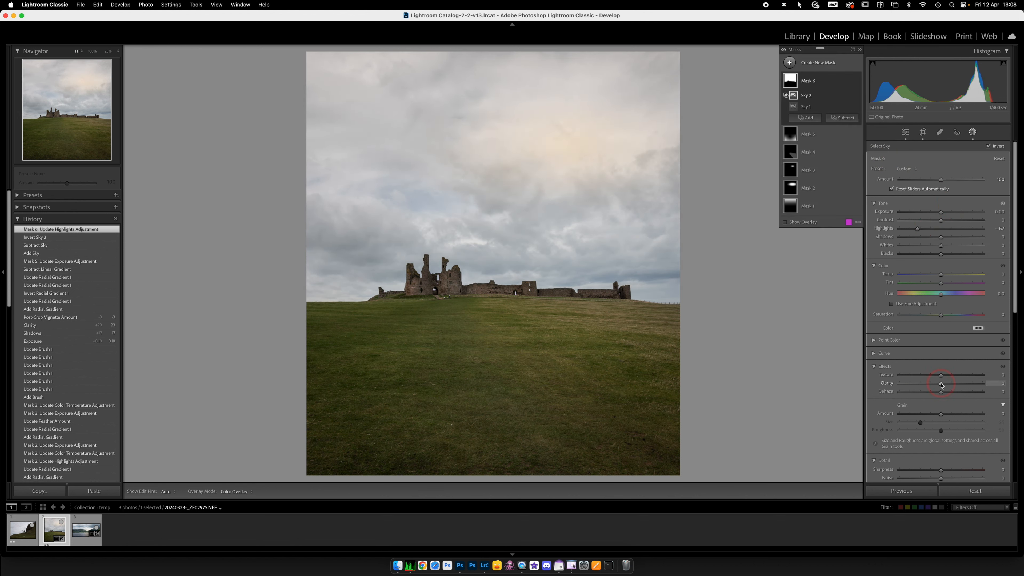
pyautogui.moveTo(941, 385); pyautogui.dragTo(958, 383)
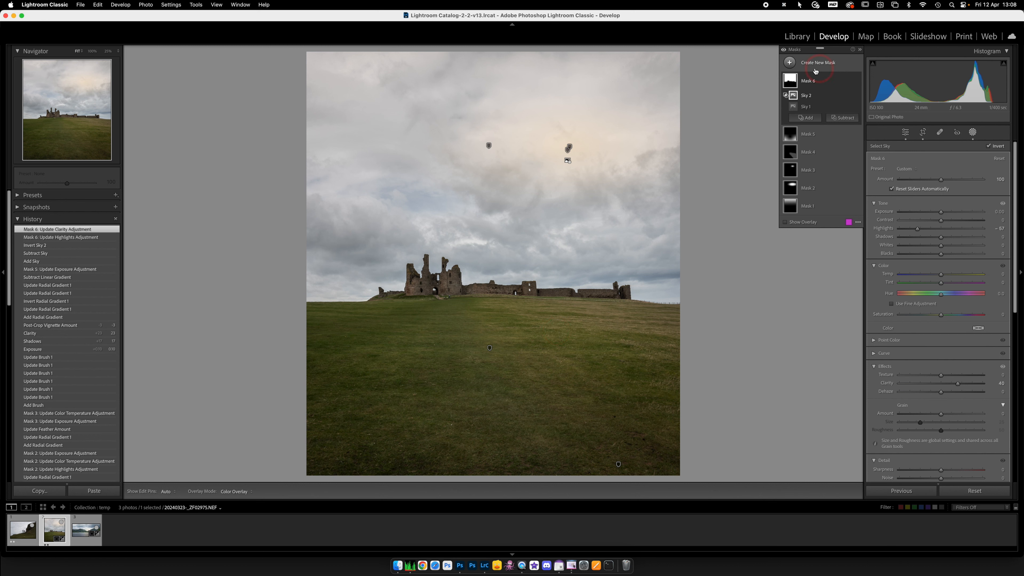
# Step: Add an object mask over the castle ruins, raise its shadows to 18 and slightly increase its clarity, and close masking
pyautogui.click(789, 63)
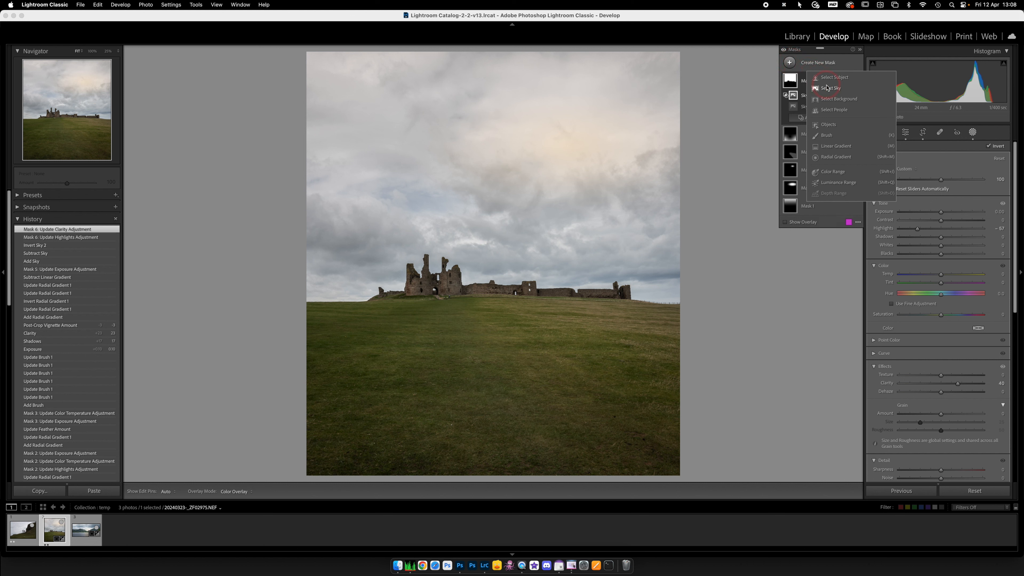
pyautogui.click(832, 125)
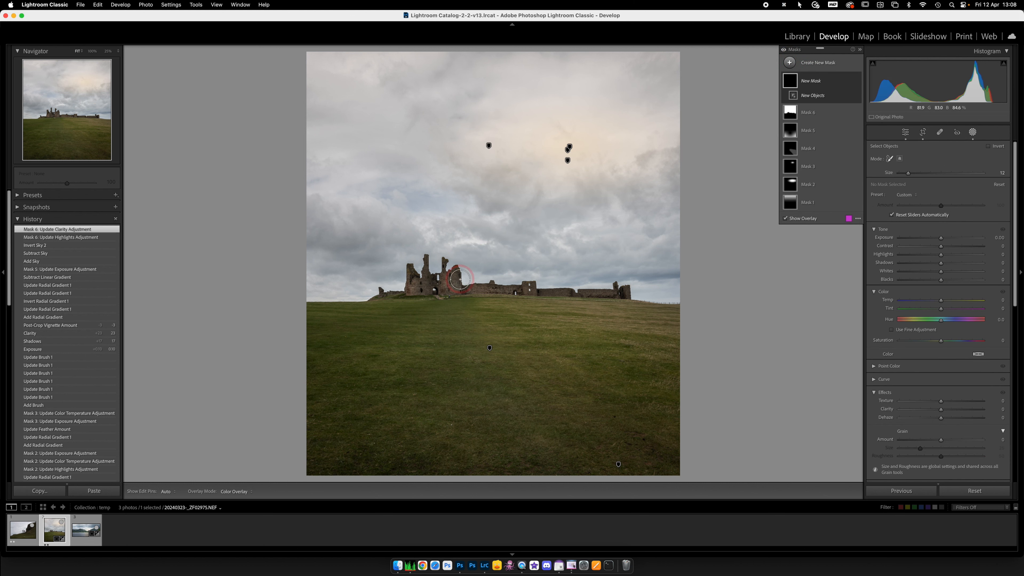
pyautogui.moveTo(402, 290)
pyautogui.mouseDown()
pyautogui.moveTo(621, 295)
pyautogui.moveTo(458, 284)
pyautogui.moveTo(437, 264)
pyautogui.moveTo(412, 267)
pyautogui.moveTo(402, 293)
pyautogui.moveTo(378, 296)
pyautogui.moveTo(445, 279)
pyautogui.mouseUp()
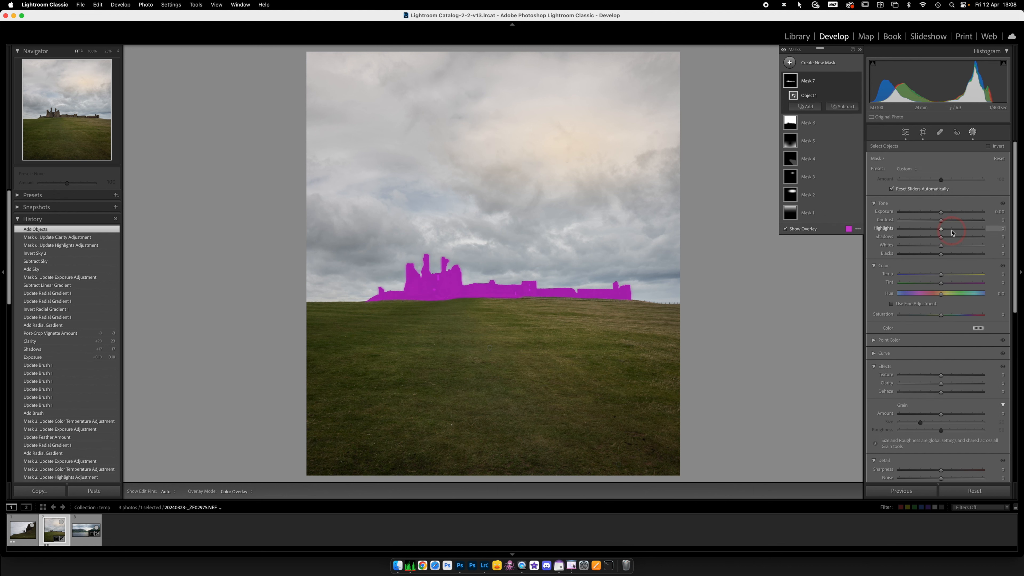
pyautogui.moveTo(942, 237); pyautogui.dragTo(949, 238)
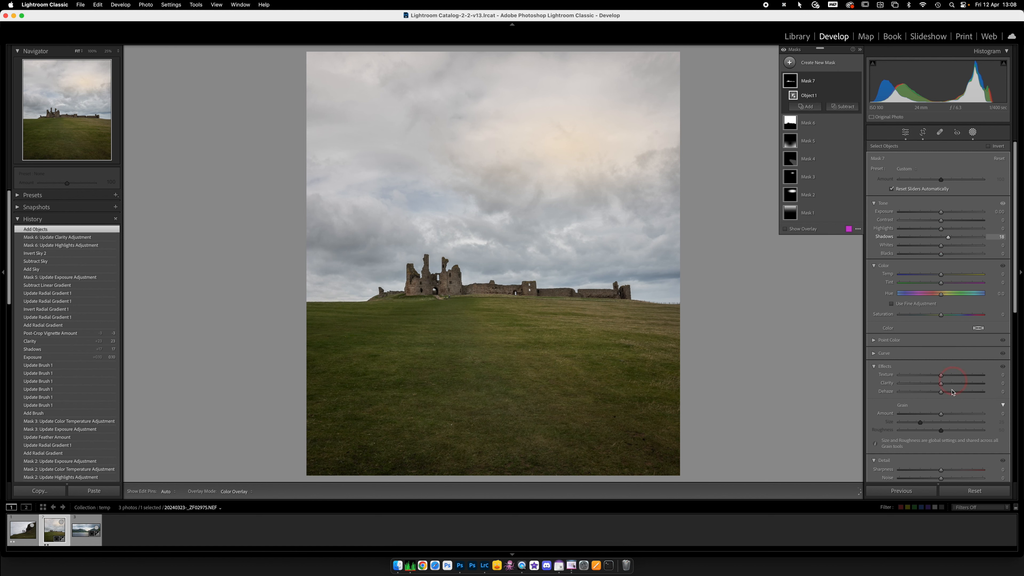
pyautogui.moveTo(941, 385); pyautogui.dragTo(948, 384)
pyautogui.click(971, 132)
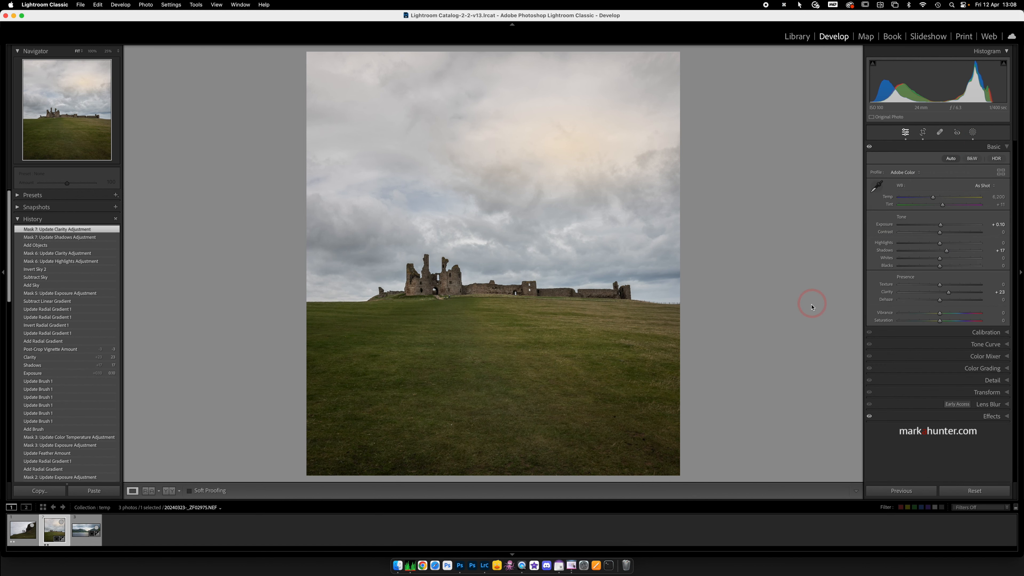
# Step: Compare the edited castle photo with its unedited version, ending on the edited view
pyautogui.press('\\')
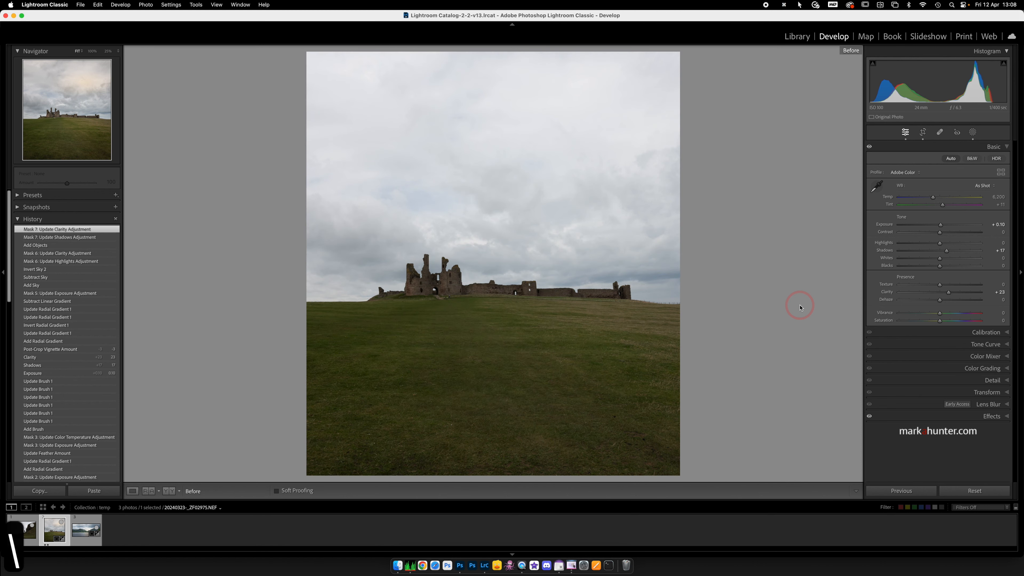
pyautogui.press('\\')
pyautogui.press('\\')
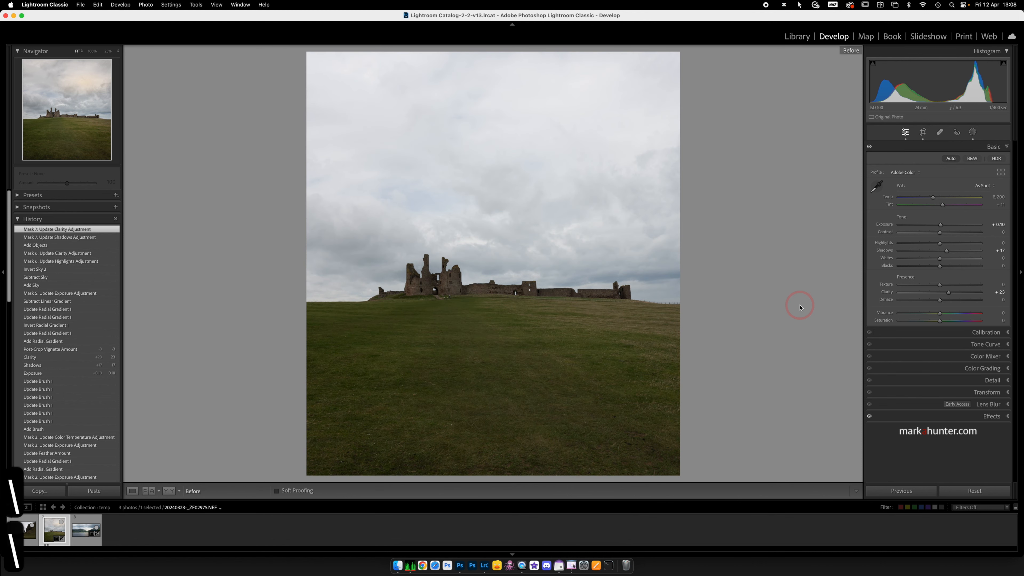
pyautogui.press('\\')
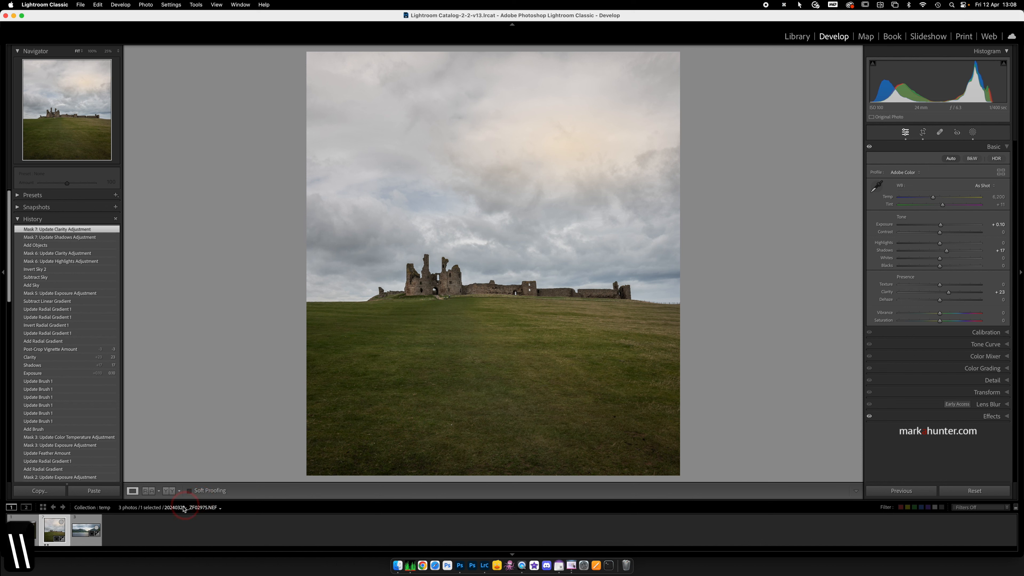
# Step: Switch to the photo of two people standing below the cliff and open its masking options
pyautogui.click(21, 532)
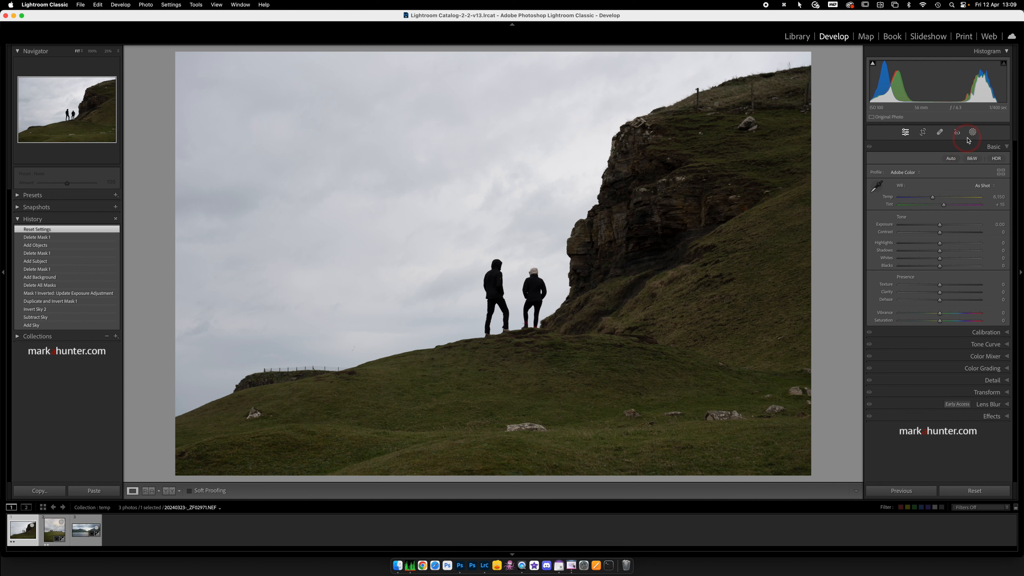
pyautogui.click(973, 132)
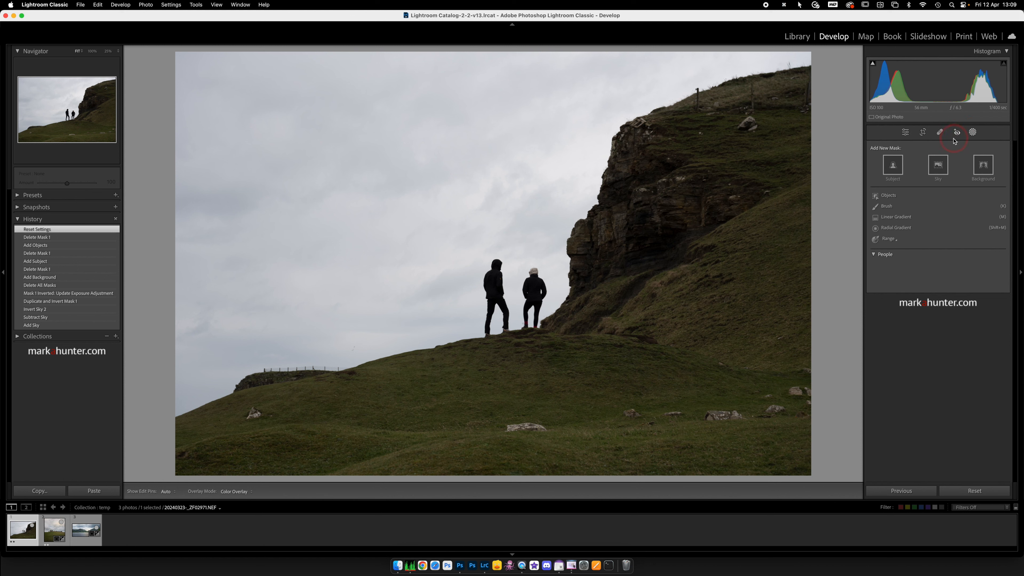
# Step: Try an automatic subject mask and an automatic background mask on the cliff photo, undoing each one
pyautogui.click(893, 166)
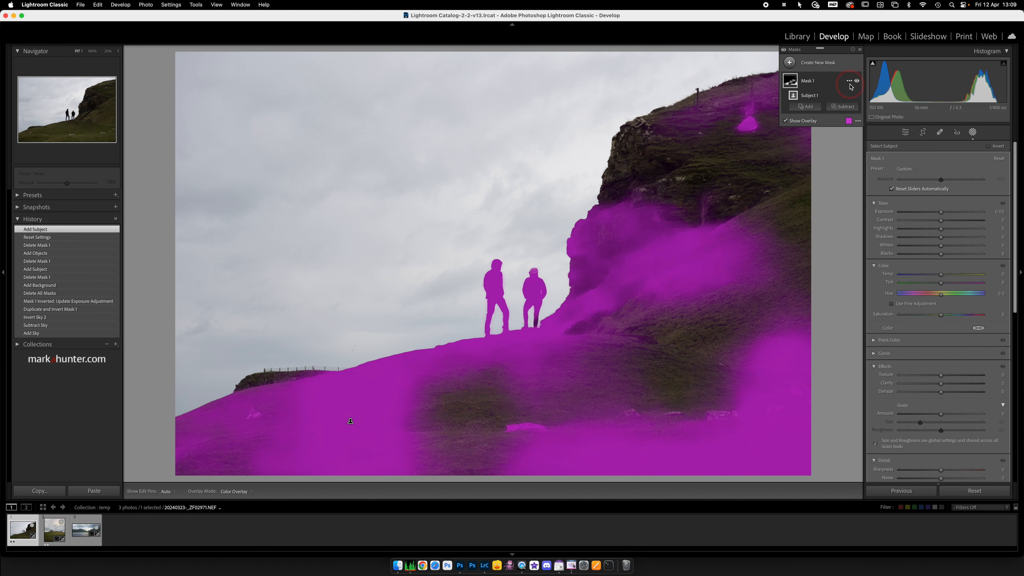
pyautogui.press('super+z')
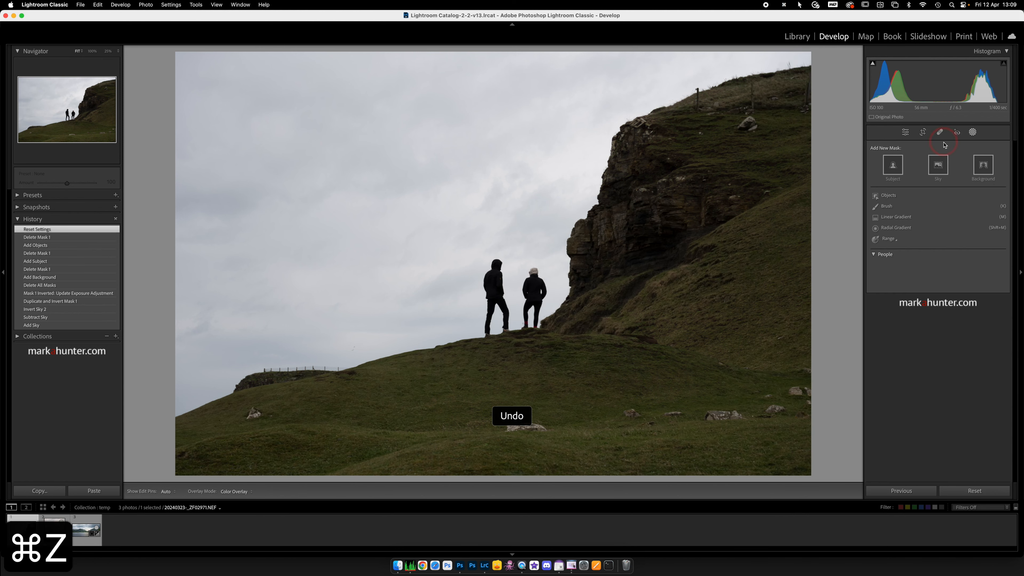
pyautogui.click(983, 168)
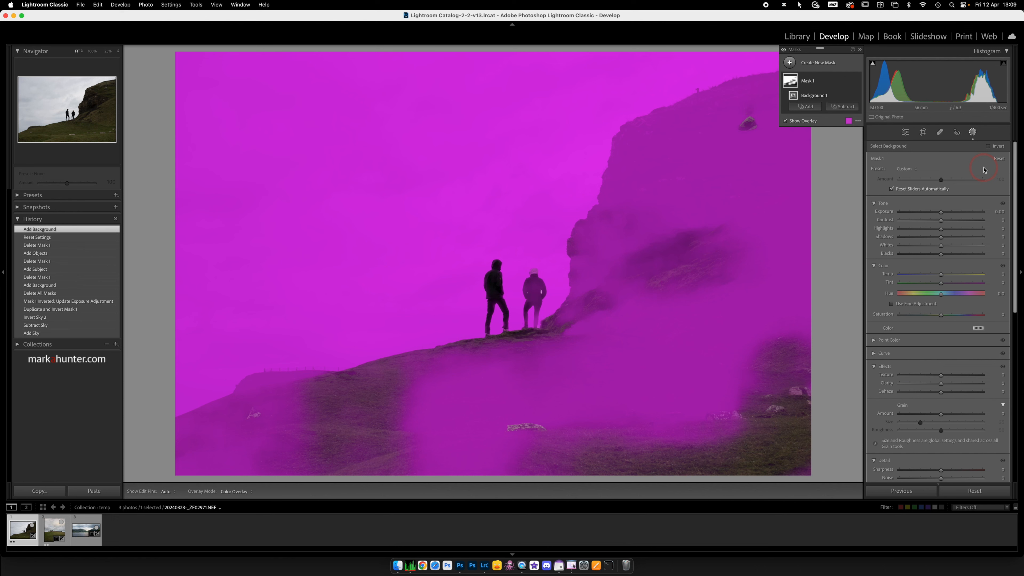
pyautogui.press('super+z')
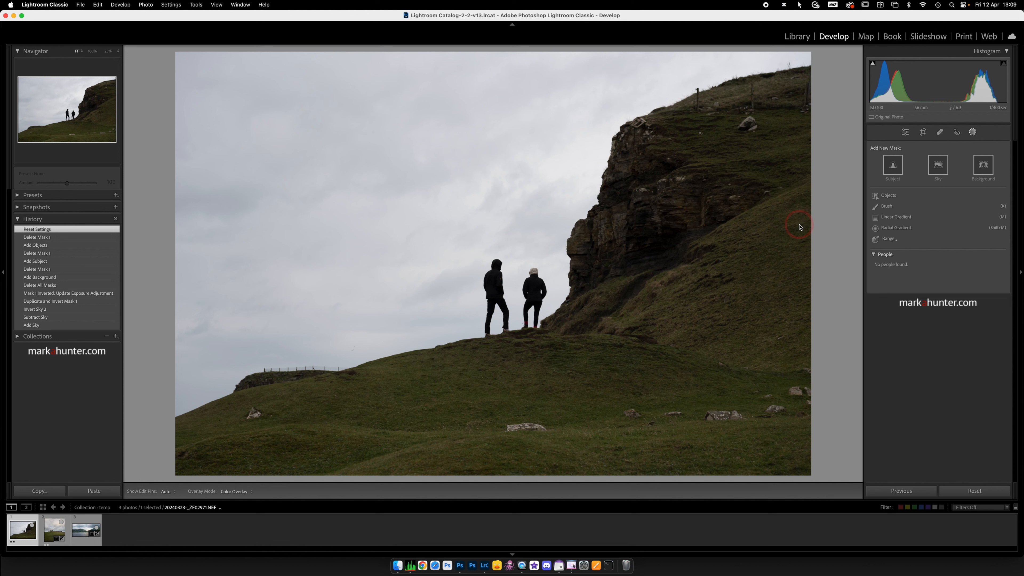
# Step: Add a sky mask to the cliff photo and invert it to cover the hillside, cliff and both people
pyautogui.click(937, 165)
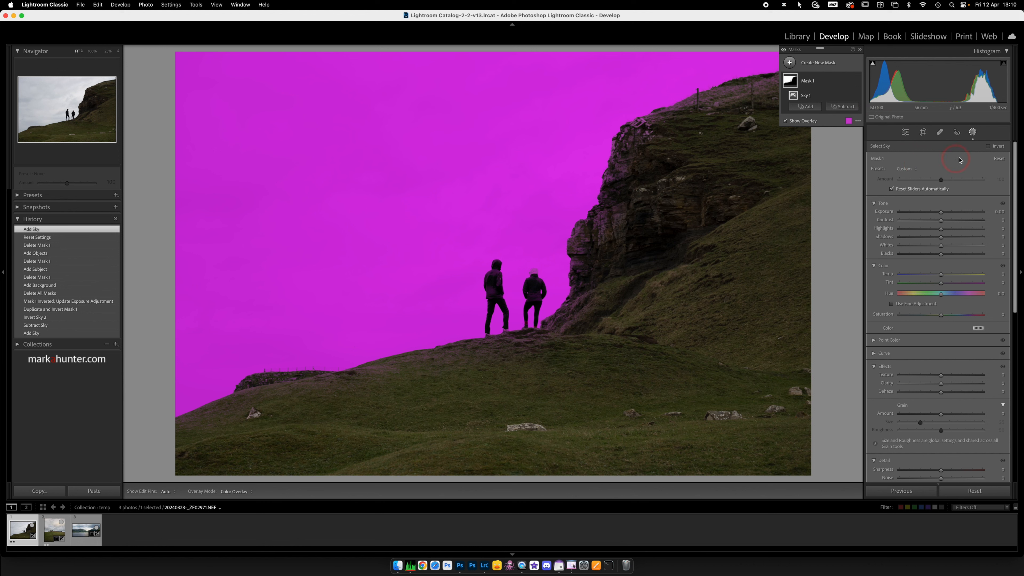
pyautogui.click(988, 147)
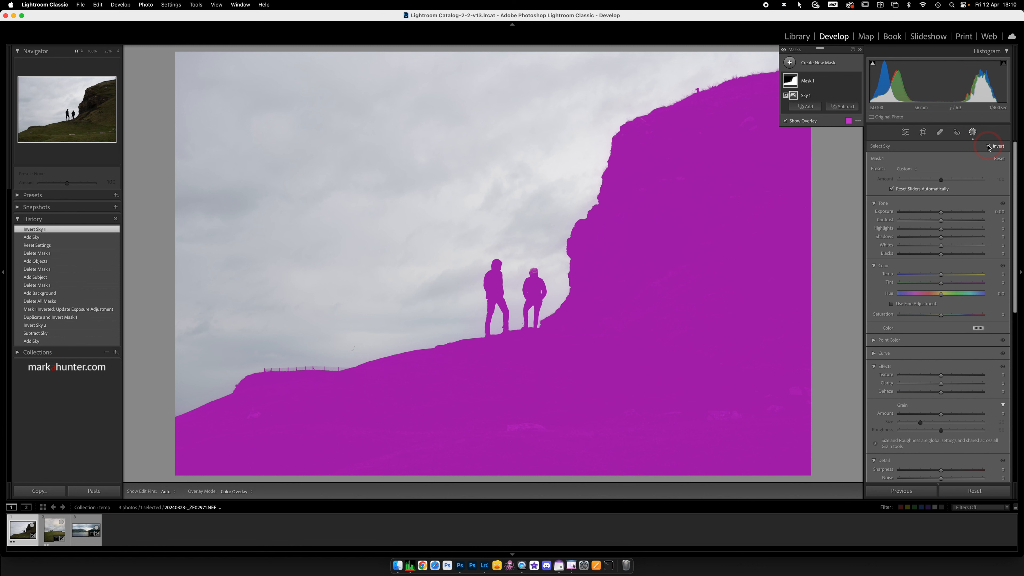
pyautogui.click(824, 83)
# Step: Darken the inverted sky mask to an exposure of -2.28 to turn the land and people into silhouettes
pyautogui.click(941, 213)
pyautogui.moveTo(941, 214); pyautogui.dragTo(917, 217)
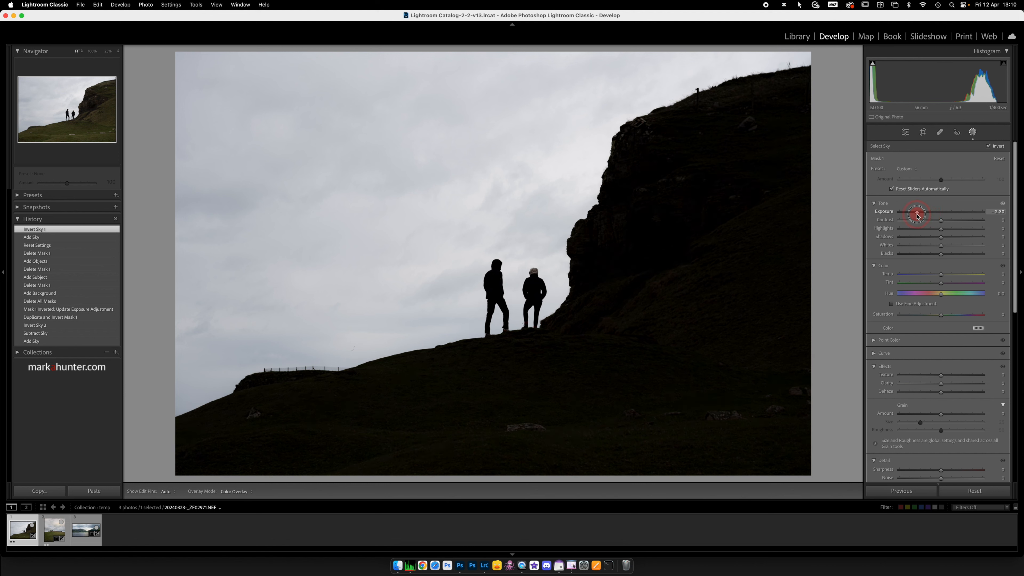
pyautogui.moveTo(917, 216); pyautogui.dragTo(917, 217)
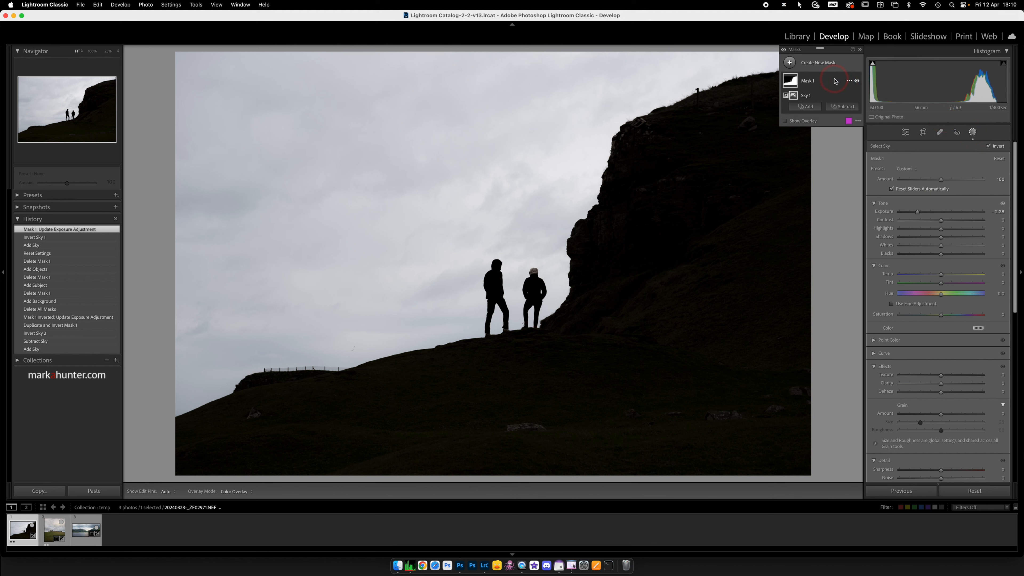
# Step: Create a second sky mask and subtract an inverted sky selection from it to remove the spill on the cliff, hillside and people
pyautogui.click(796, 62)
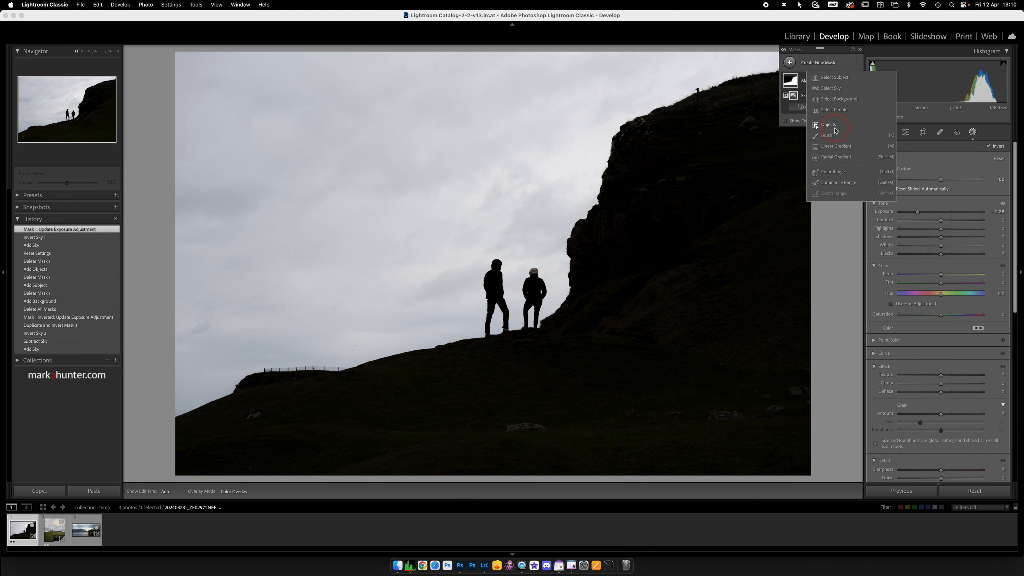
pyautogui.click(824, 89)
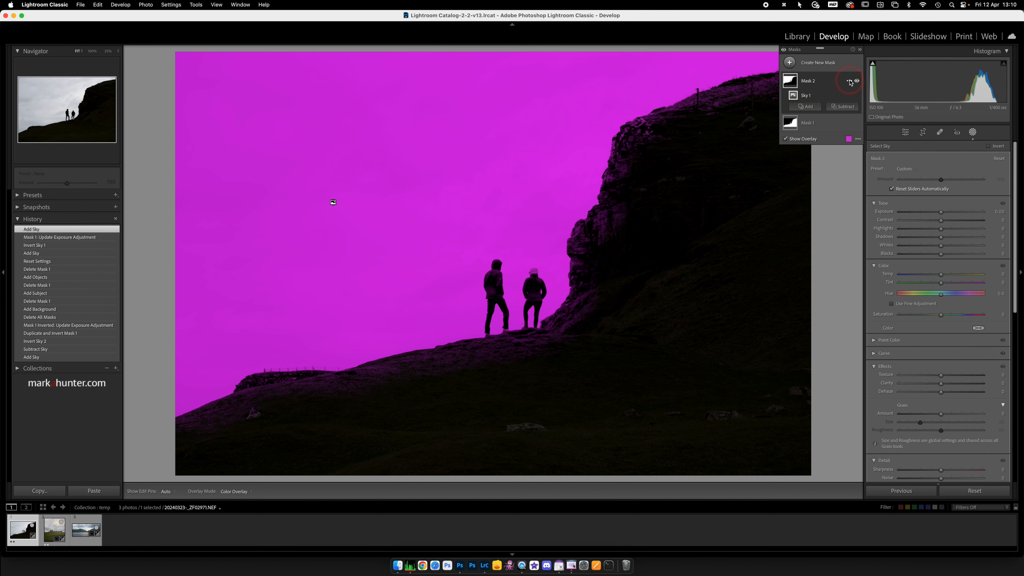
pyautogui.click(849, 81)
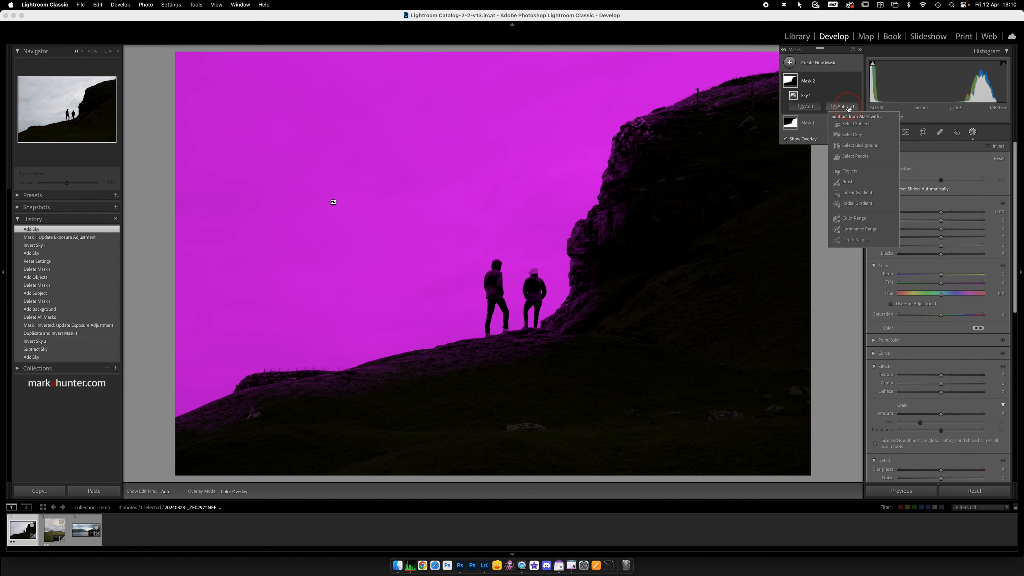
pyautogui.click(851, 137)
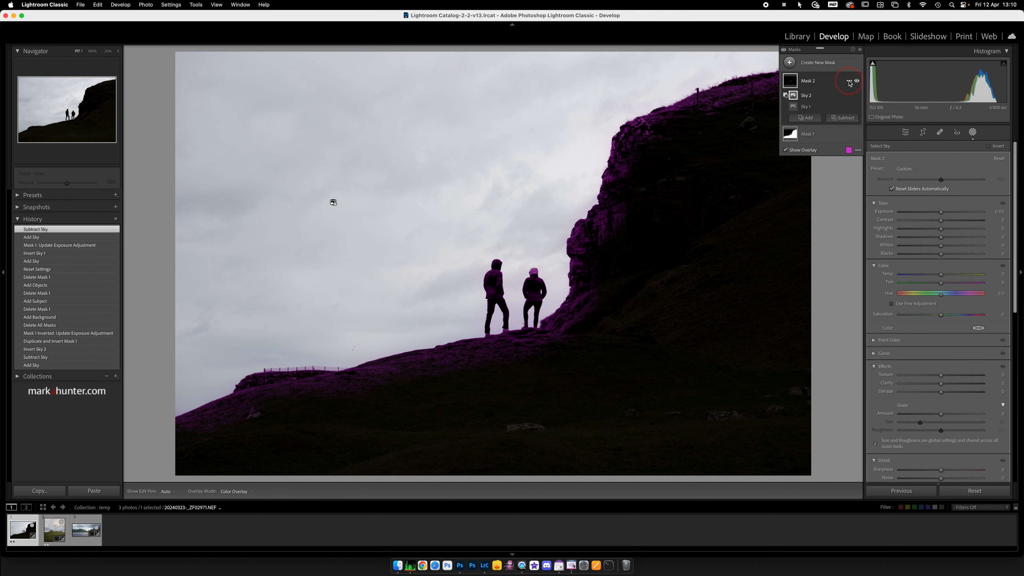
pyautogui.click(849, 97)
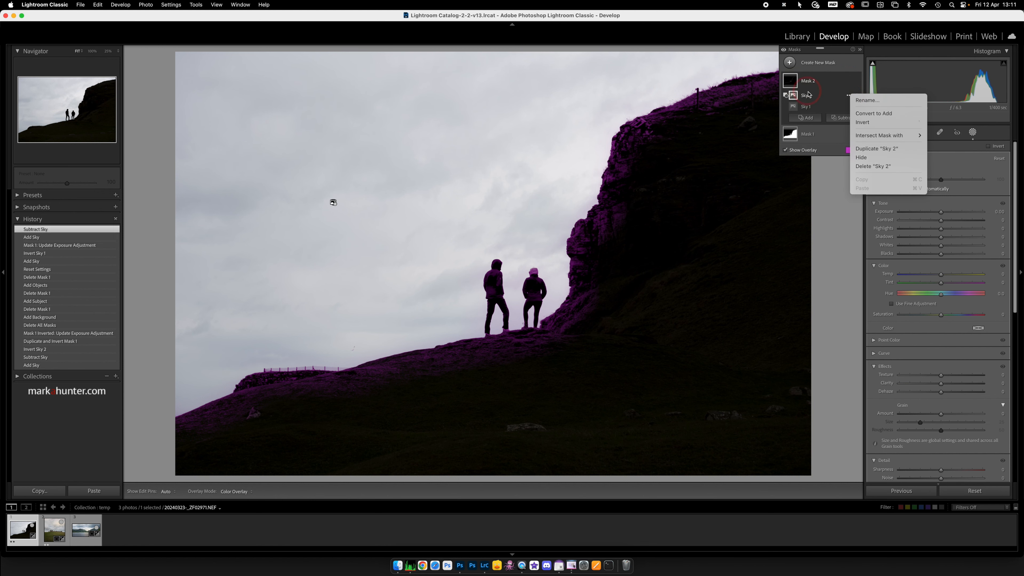
pyautogui.click(866, 122)
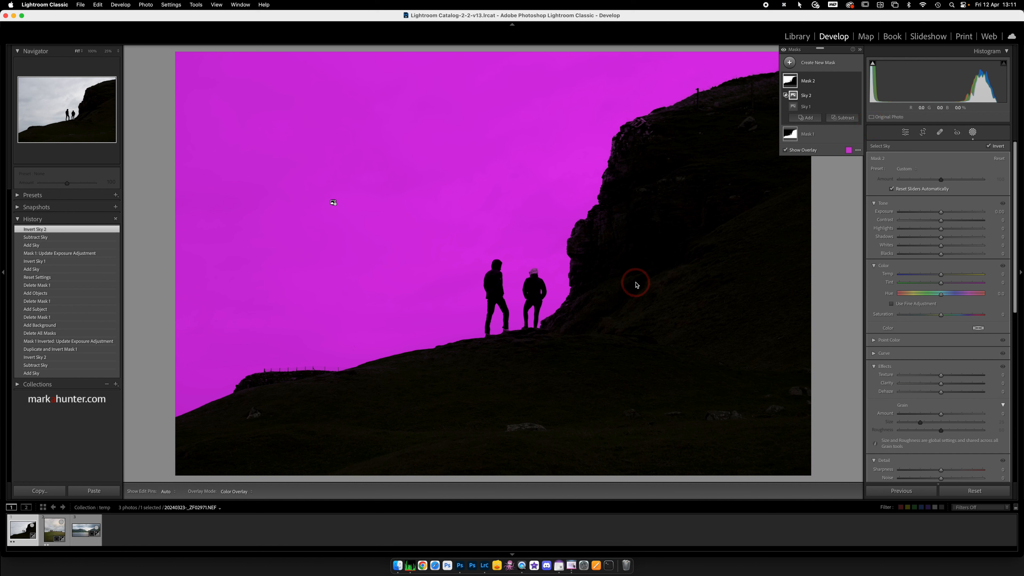
# Step: Grade the refined sky mask with temperature 18, highlights -100, slightly lower exposure and clarity 40, and close masking
pyautogui.moveTo(941, 274); pyautogui.dragTo(948, 274)
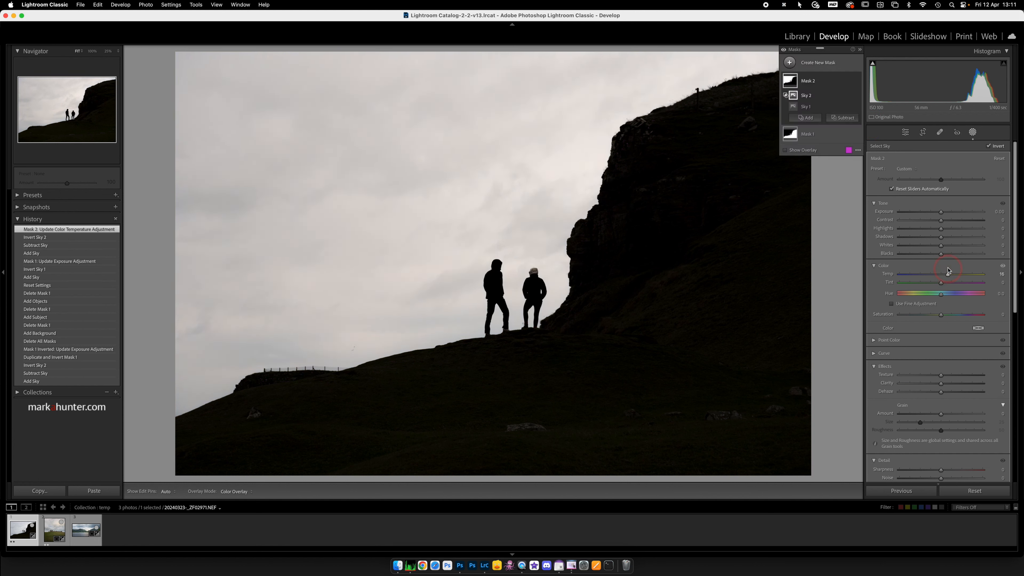
pyautogui.moveTo(941, 228)
pyautogui.mouseDown()
pyautogui.moveTo(902, 229)
pyautogui.moveTo(941, 213)
pyautogui.mouseUp()
pyautogui.moveTo(940, 384); pyautogui.dragTo(959, 382)
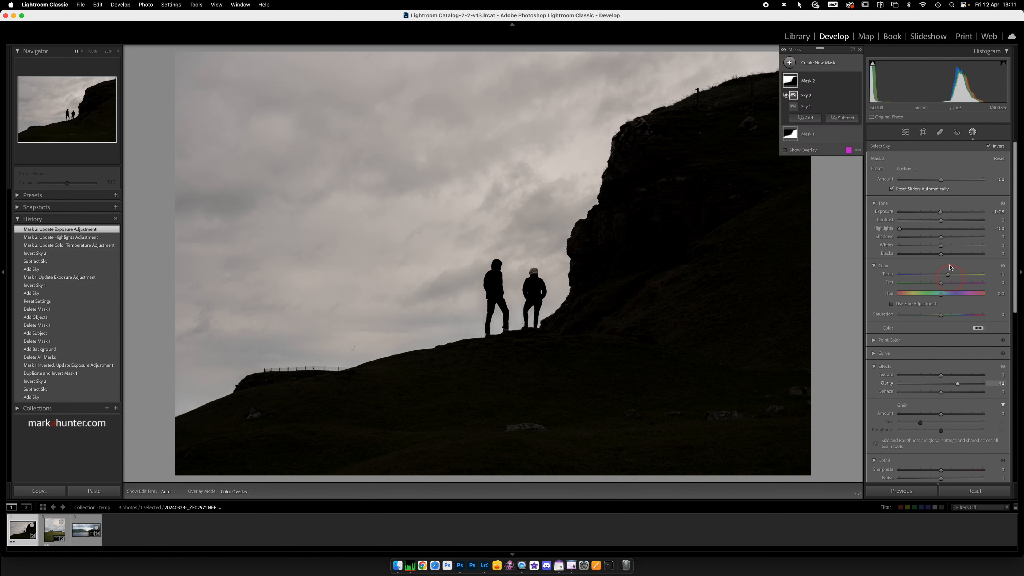
pyautogui.click(973, 132)
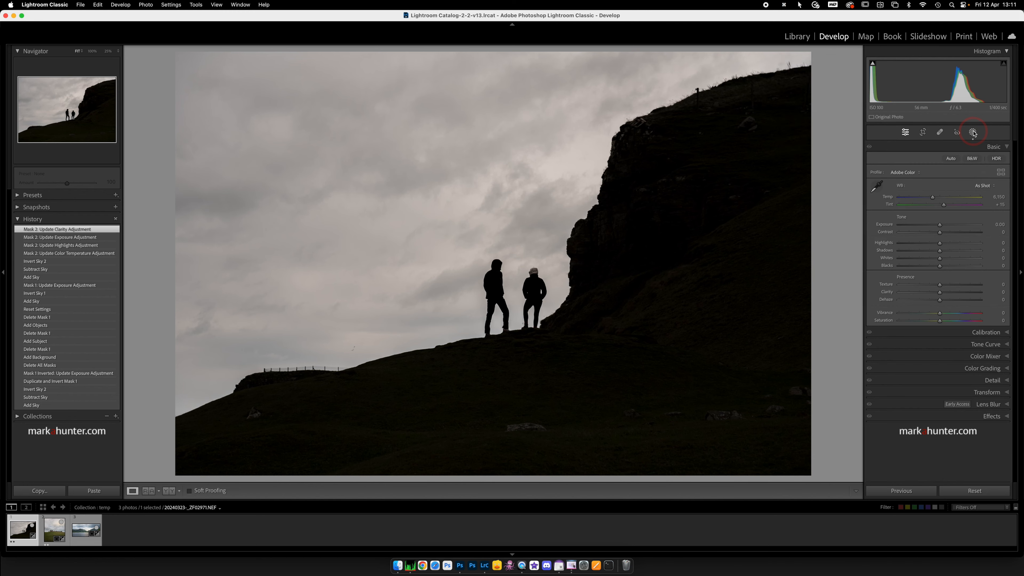
# Step: Crop the silhouette photo to a wider format by trimming the dark foreground and a thin strip of sky, and apply the crop
pyautogui.click(923, 132)
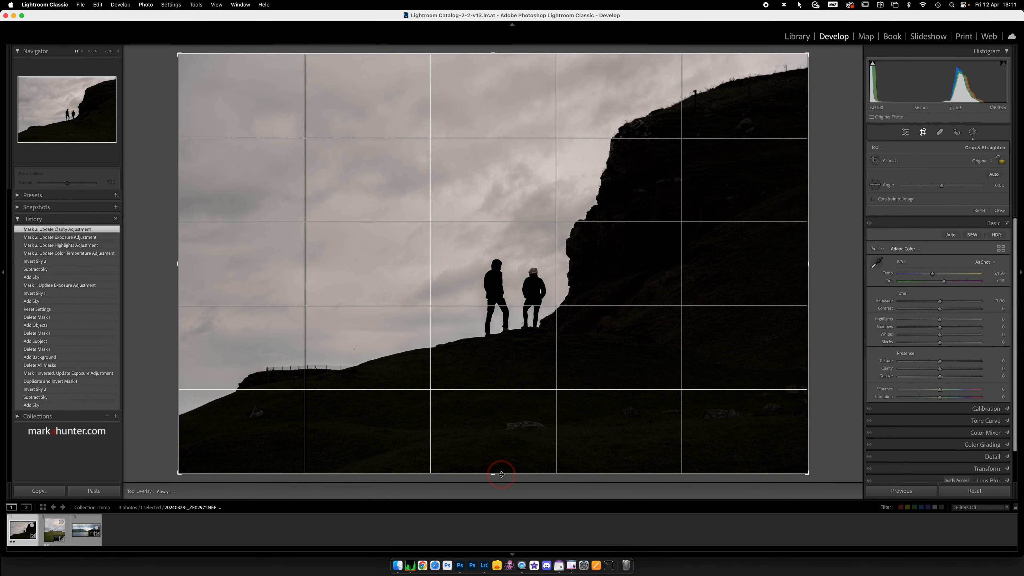
pyautogui.moveTo(499, 471); pyautogui.dragTo(500, 451)
pyautogui.moveTo(524, 75); pyautogui.dragTo(525, 81)
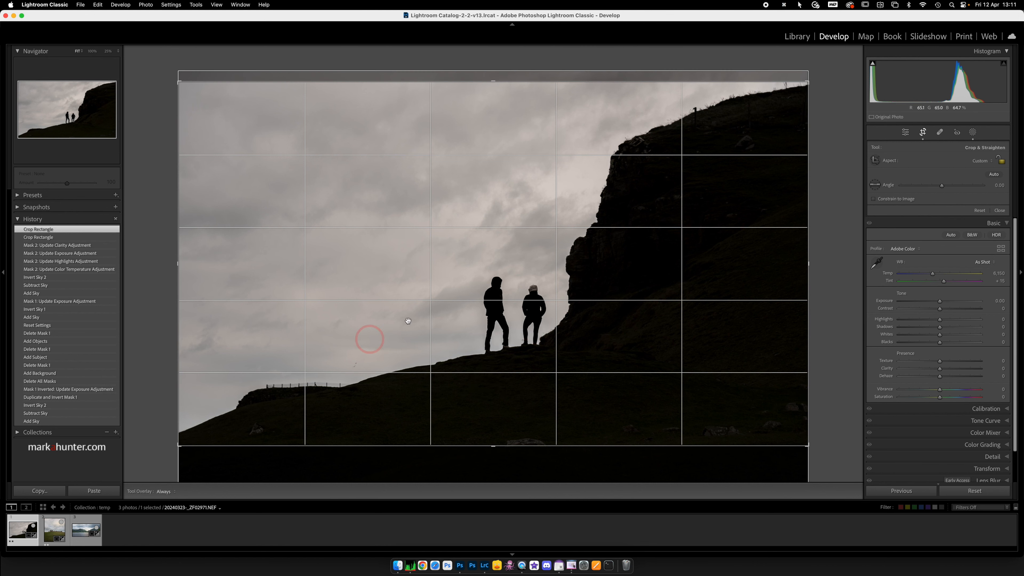
pyautogui.moveTo(809, 84); pyautogui.dragTo(807, 78)
pyautogui.click(919, 135)
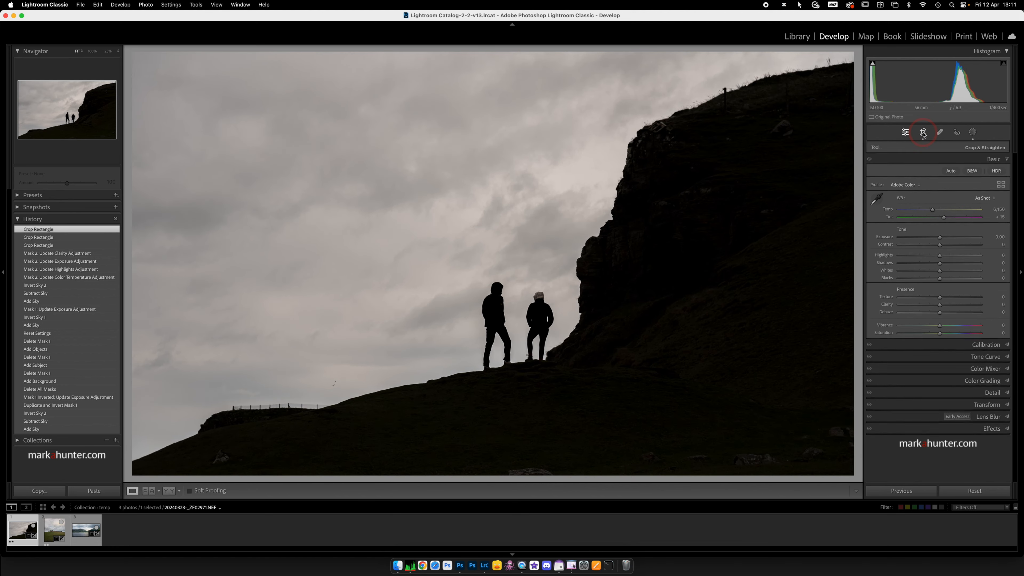